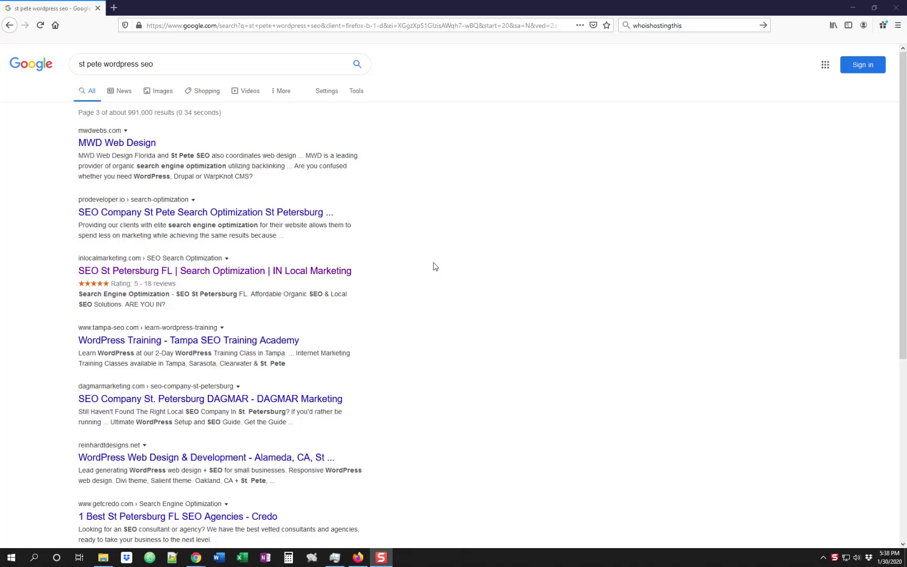
Examine the third page of Google results for "st pete wordpress seo", looking for listings that show review star ratings.
left_click(456, 238)
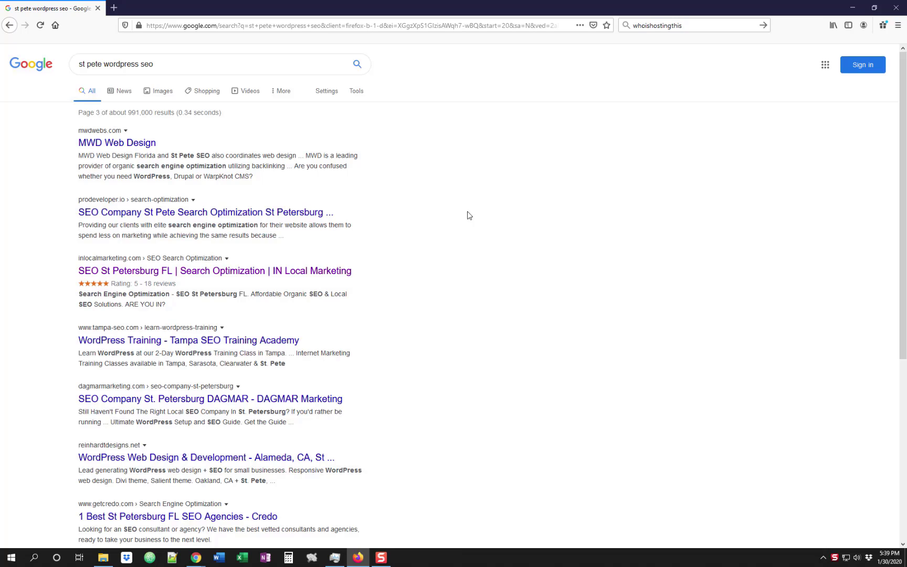
left_click_drag(76, 128, 187, 308)
left_click(187, 308)
scroll(514, 249, "down", 5)
scroll(413, 293, "up", 5)
scroll(414, 292, "down", 5)
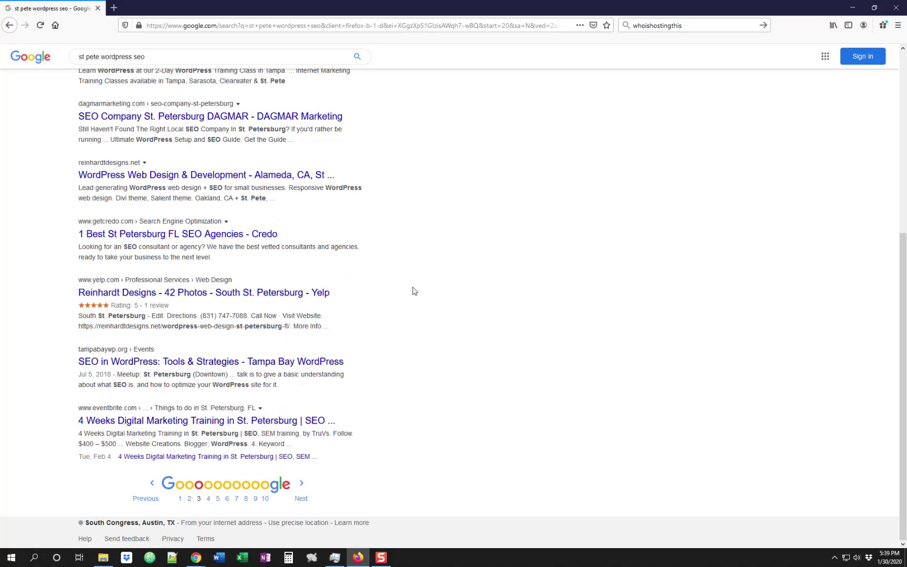
scroll(414, 291, "up", 5)
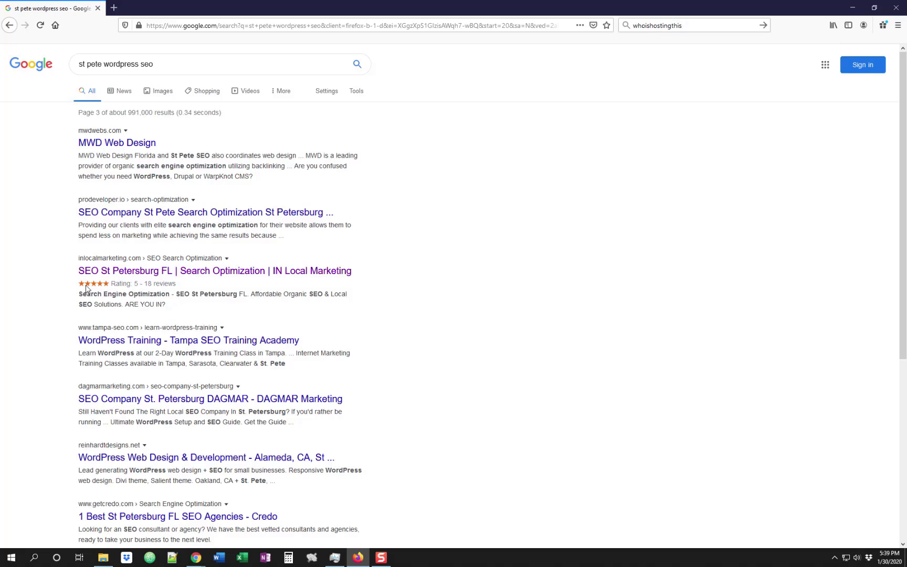
scroll(506, 278, "down", 5)
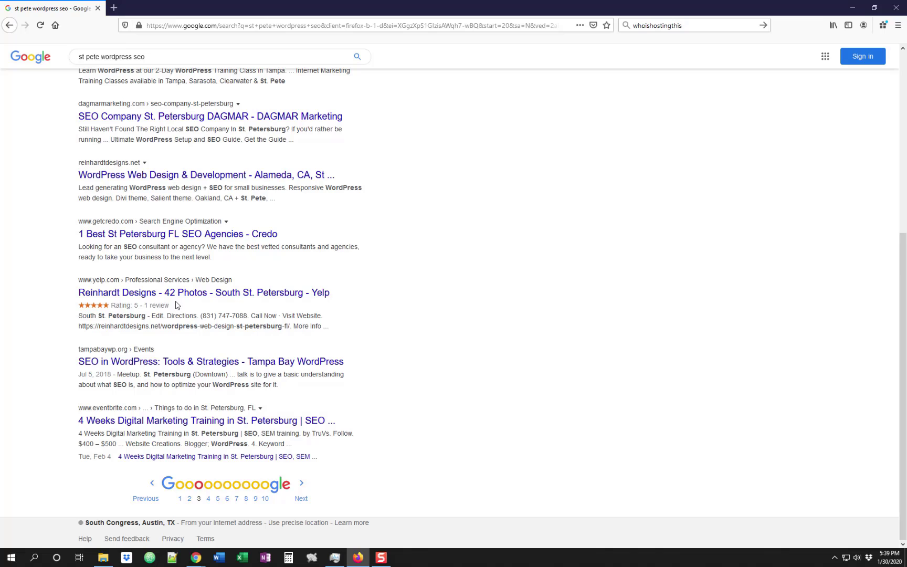
scroll(482, 273, "up", 5)
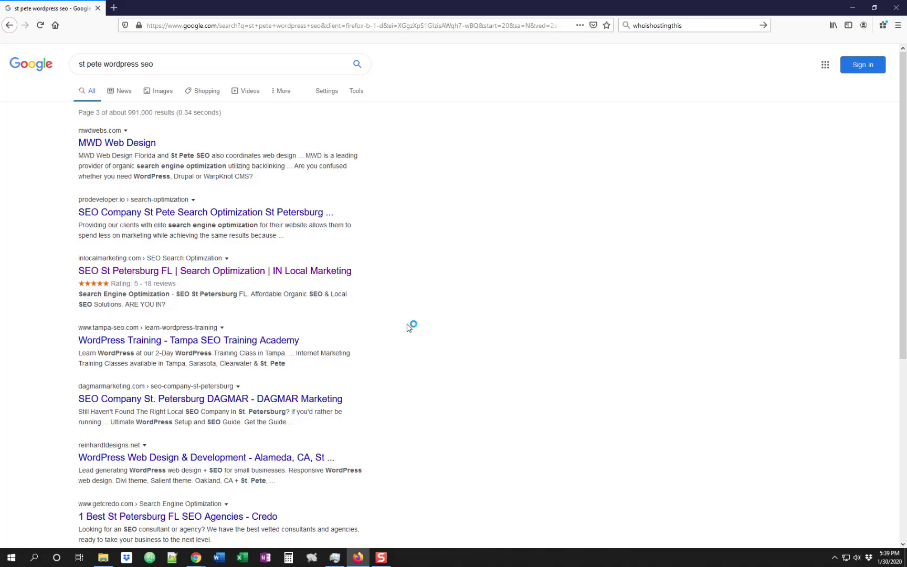
Open the IN Local Marketing "SEO St Petersburg FL" result in a new tab and dismiss the site's chat pop-up.
middle_click(184, 272)
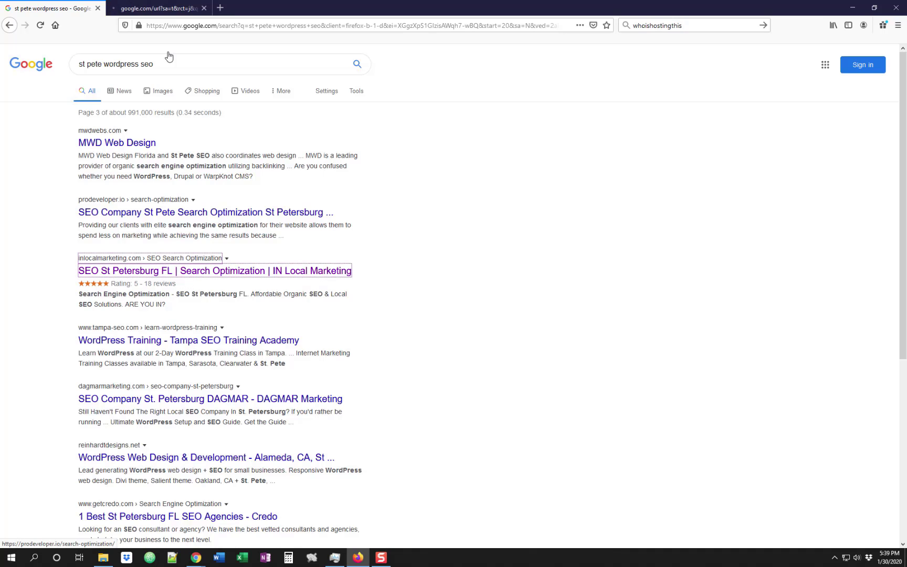
left_click(158, 8)
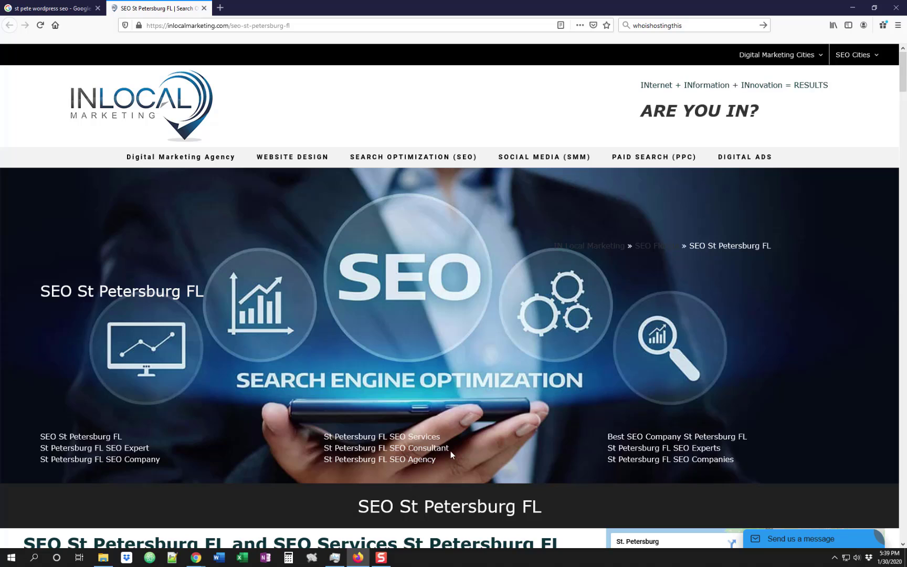
left_click_drag(443, 461, 324, 438)
left_click(326, 439)
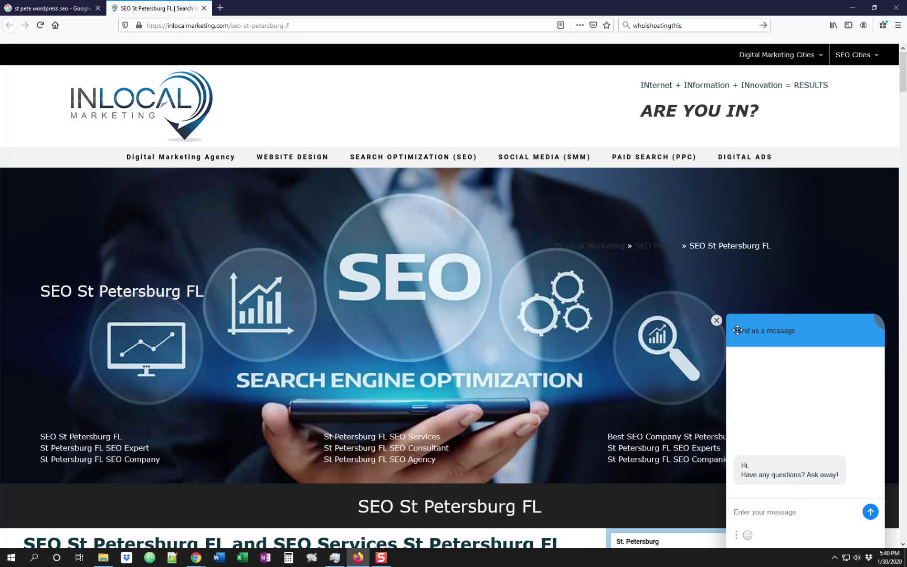
left_click(716, 321)
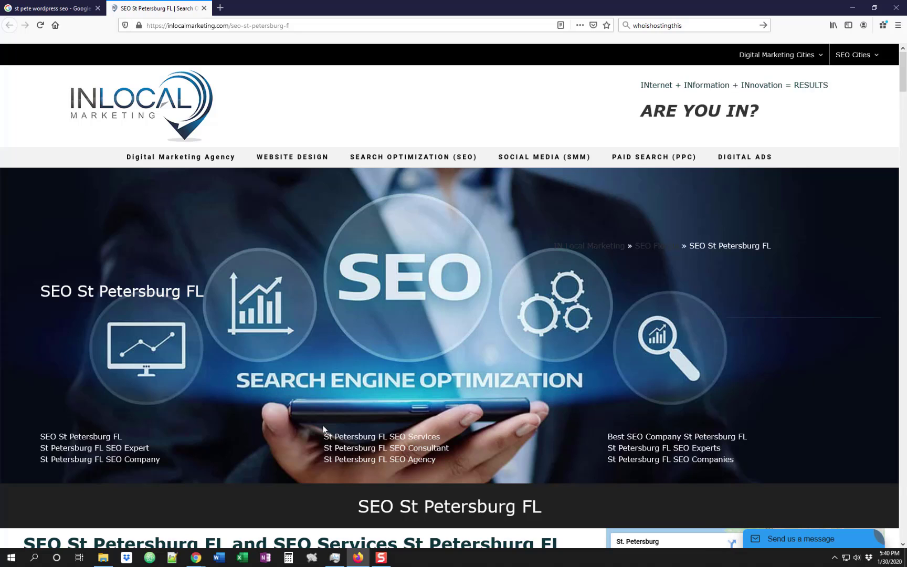
Inspect the keyword phrases in the SEO banner, plus the introduction and map beneath it.
left_click_drag(344, 438, 457, 466)
left_click(456, 466)
scroll(301, 260, "down", 3)
scroll(674, 297, "down", 3)
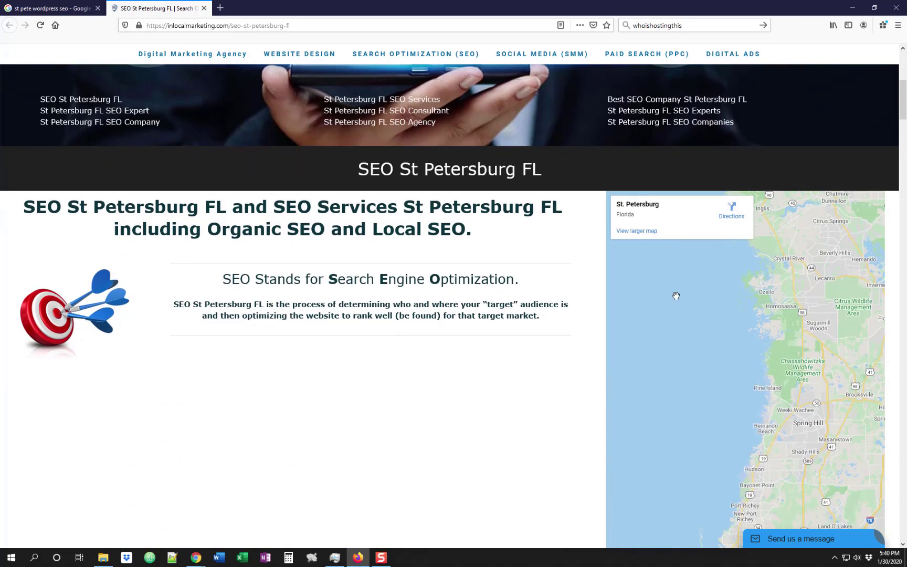
scroll(749, 297, "down", 2)
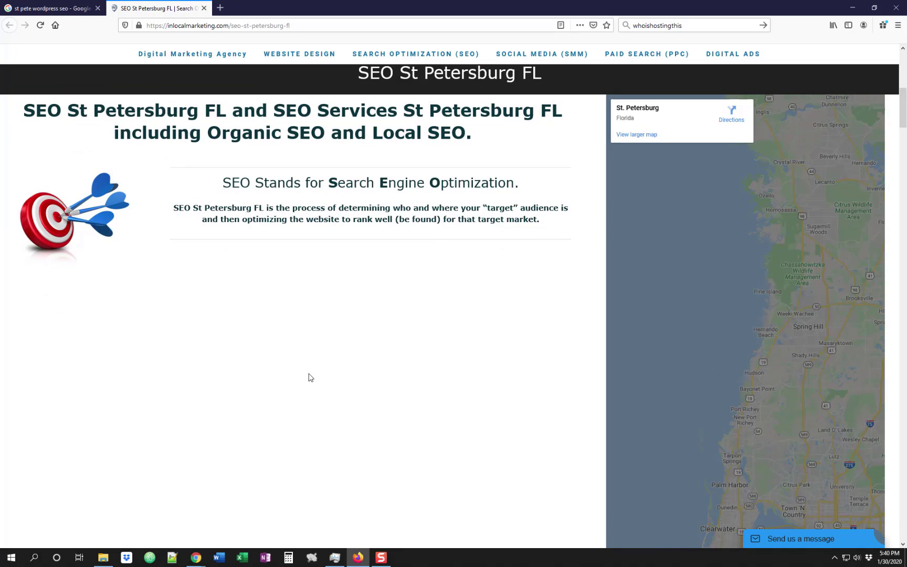
scroll(271, 381, "up", 1)
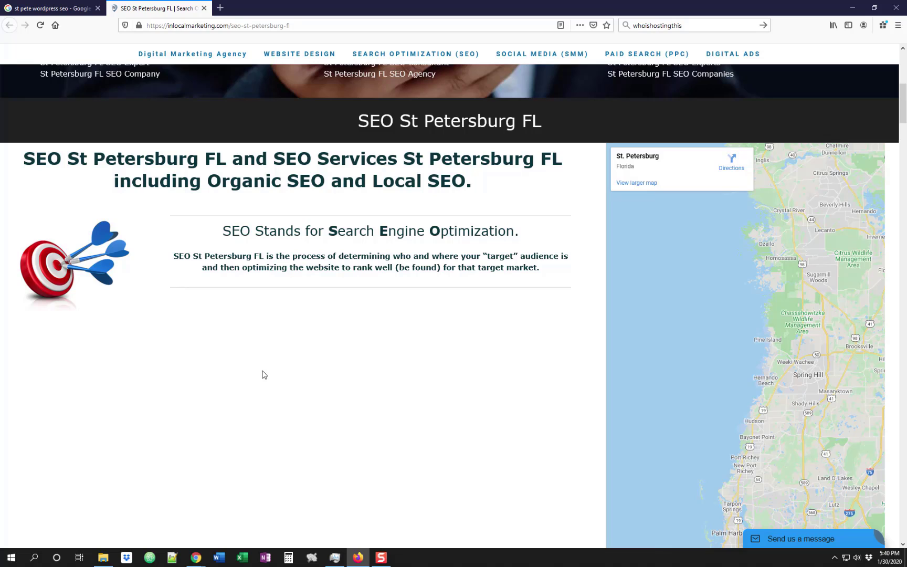
scroll(263, 370, "up", 8)
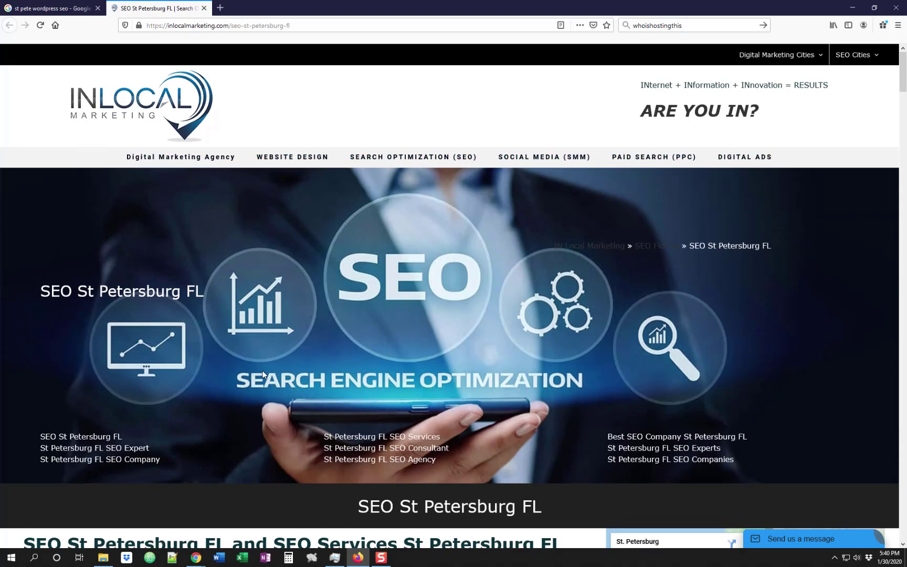
scroll(287, 306, "down", 7)
scroll(273, 284, "up", 6)
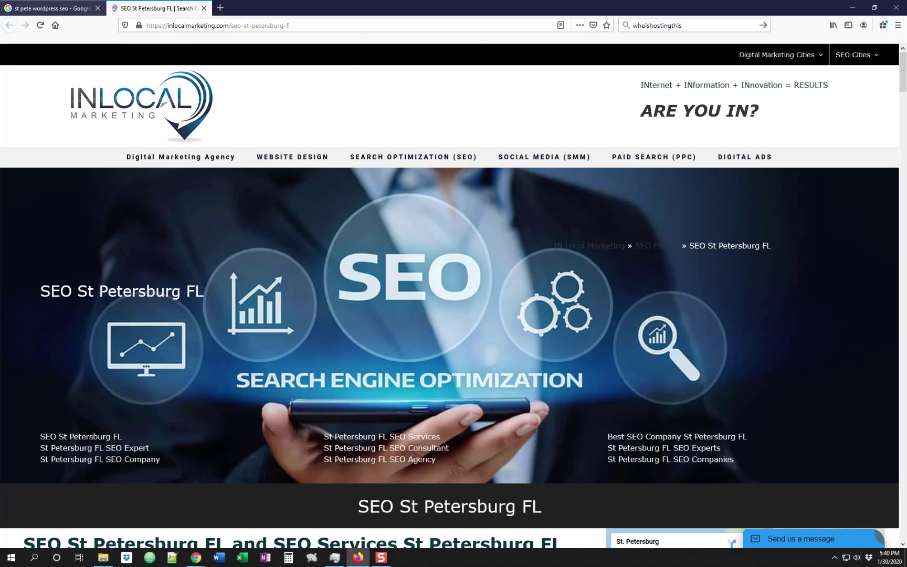
Highlight the rating and review count of the IN Local Marketing listing in the Google results, and return to its website.
left_click(52, 8)
left_click_drag(81, 282, 79, 131)
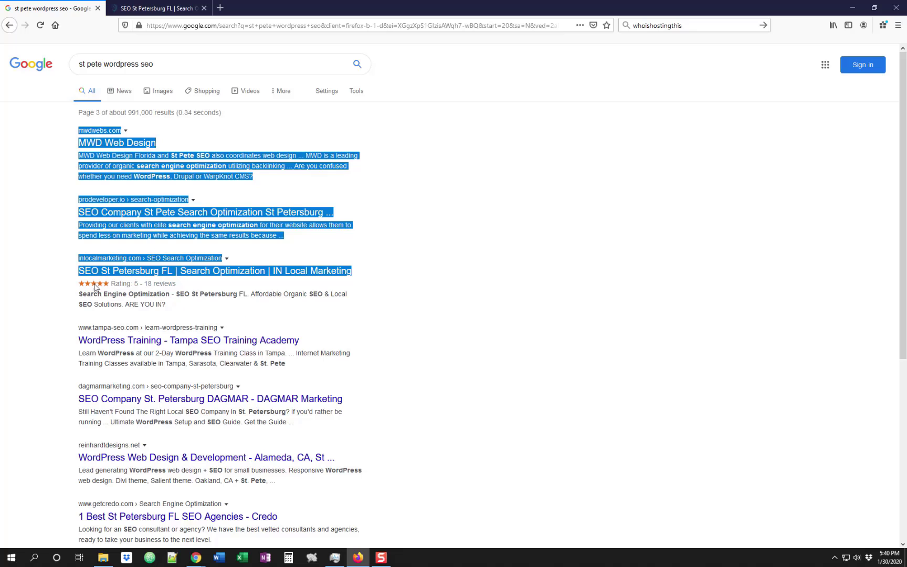
left_click(176, 282)
key("ctrl+Tab")
key("ctrl+Tab")
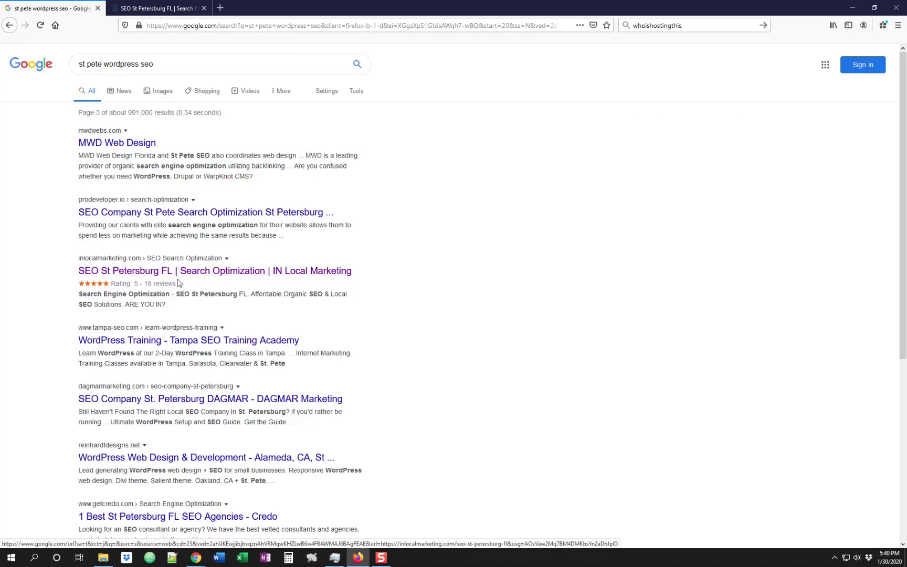
left_click_drag(177, 283, 98, 285)
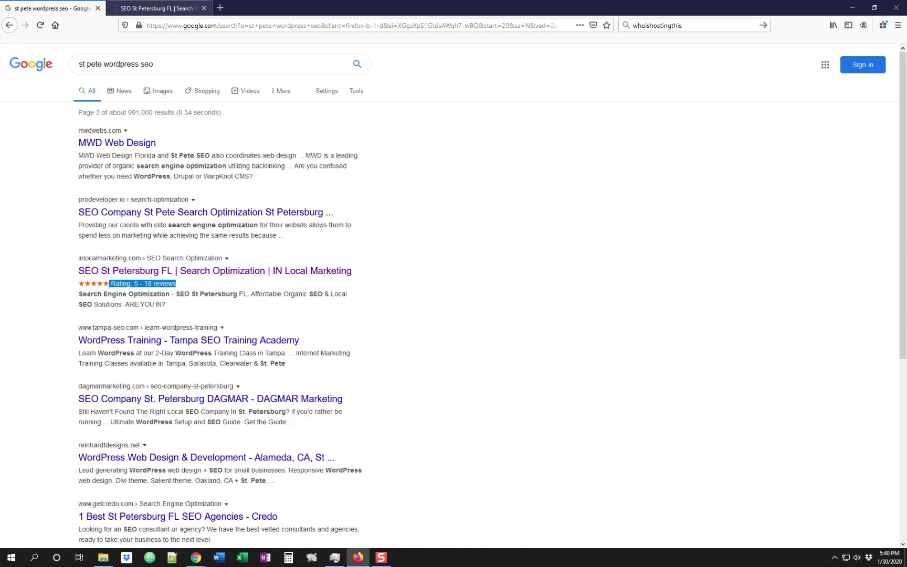
key("ctrl+Tab")
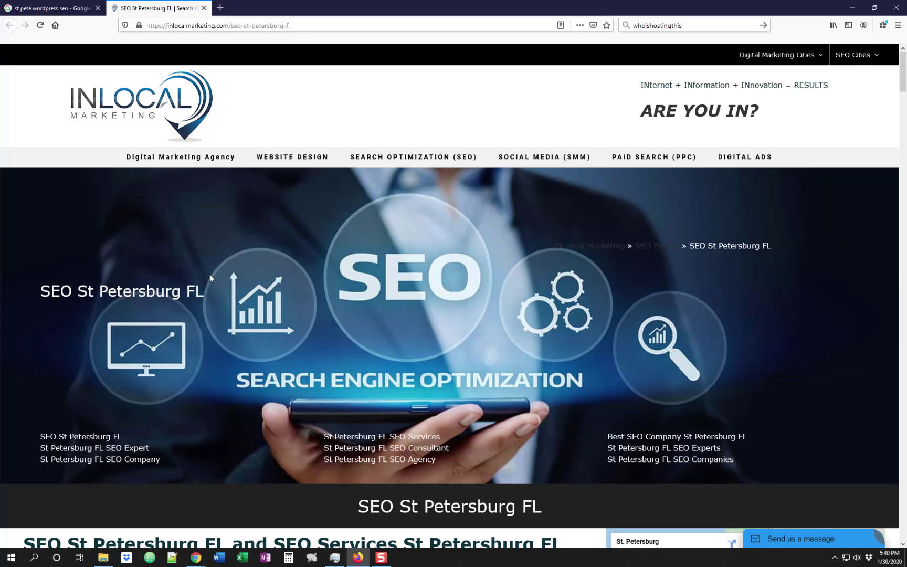
Review the SEO St Petersburg FL page from its process steps through the pricing tiers and contact form to the customer testimonials.
scroll(210, 278, "down", 10)
scroll(210, 278, "down", 10)
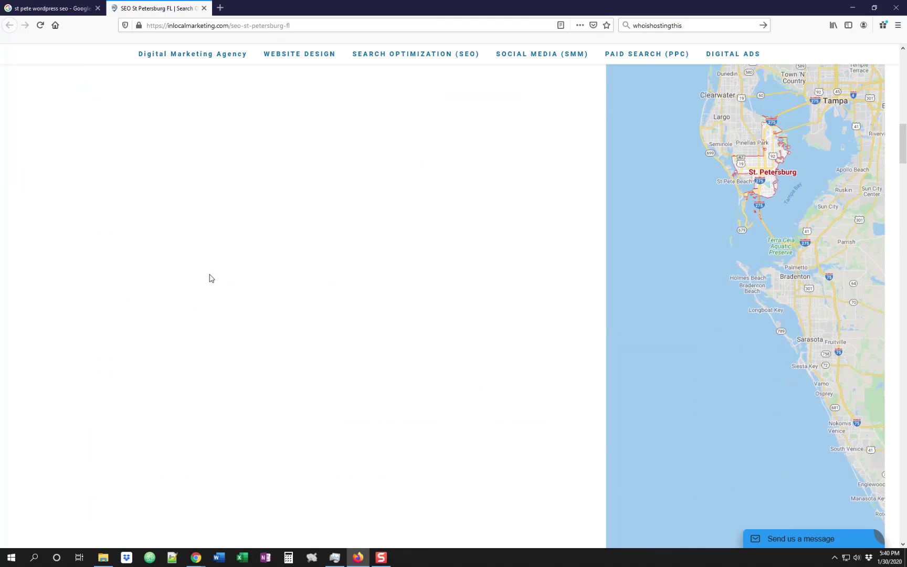
scroll(210, 278, "down", 5)
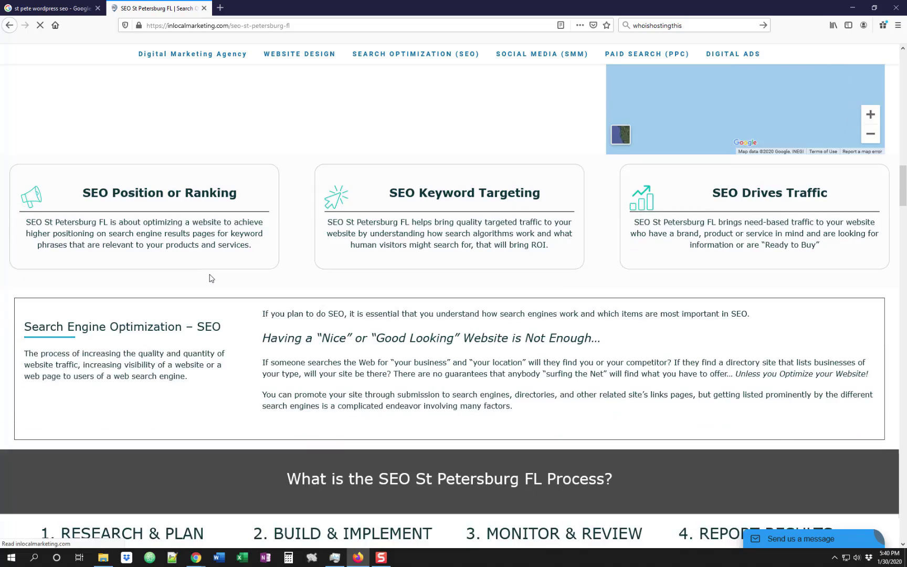
scroll(210, 278, "down", 8)
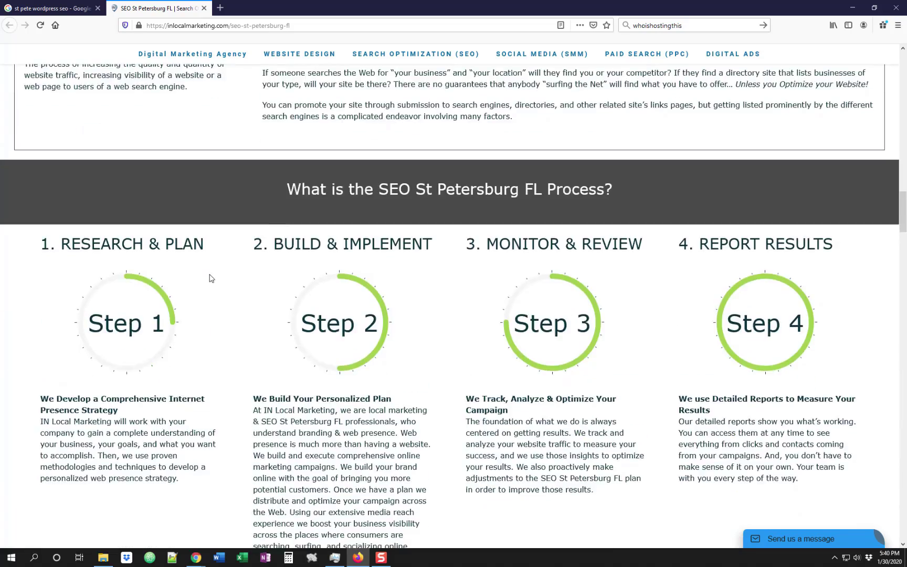
scroll(210, 277, "down", 6)
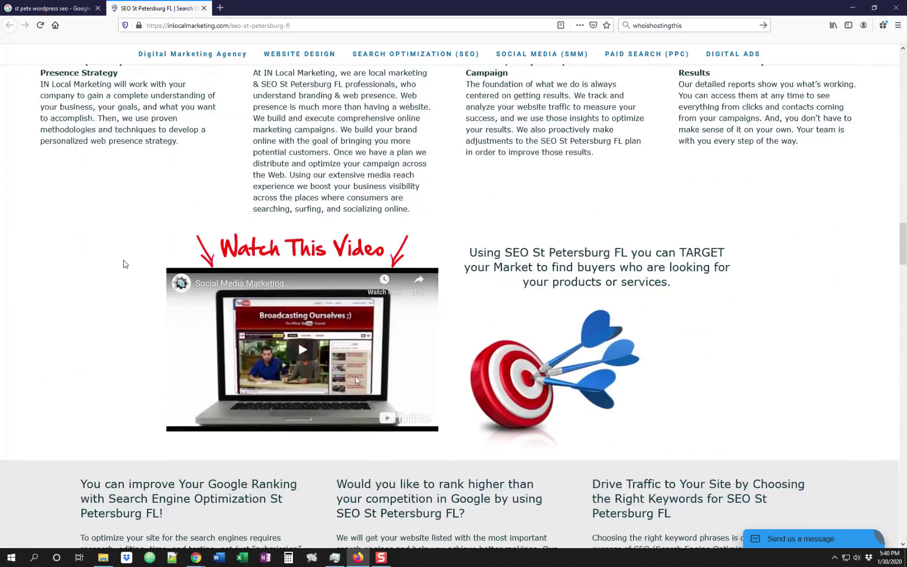
scroll(316, 356, "down", 6)
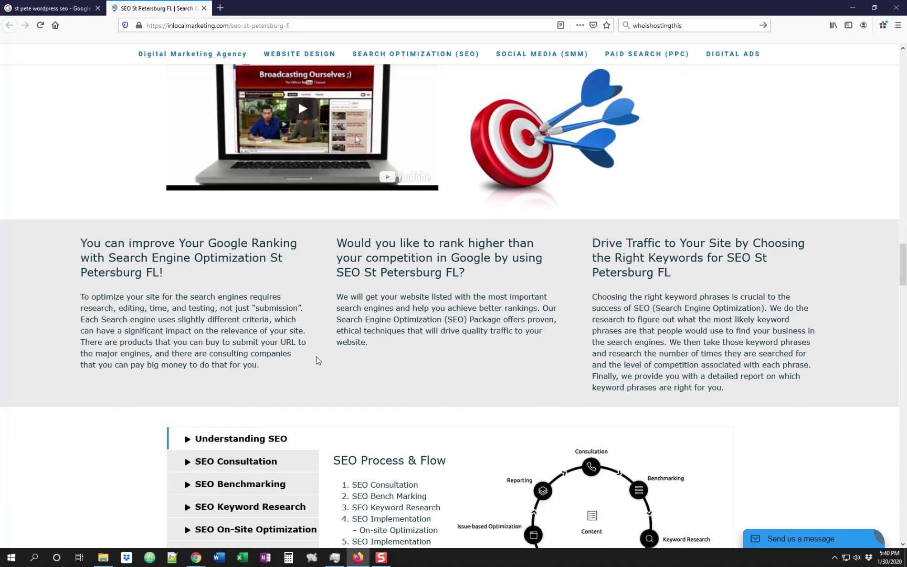
scroll(385, 292, "down", 5)
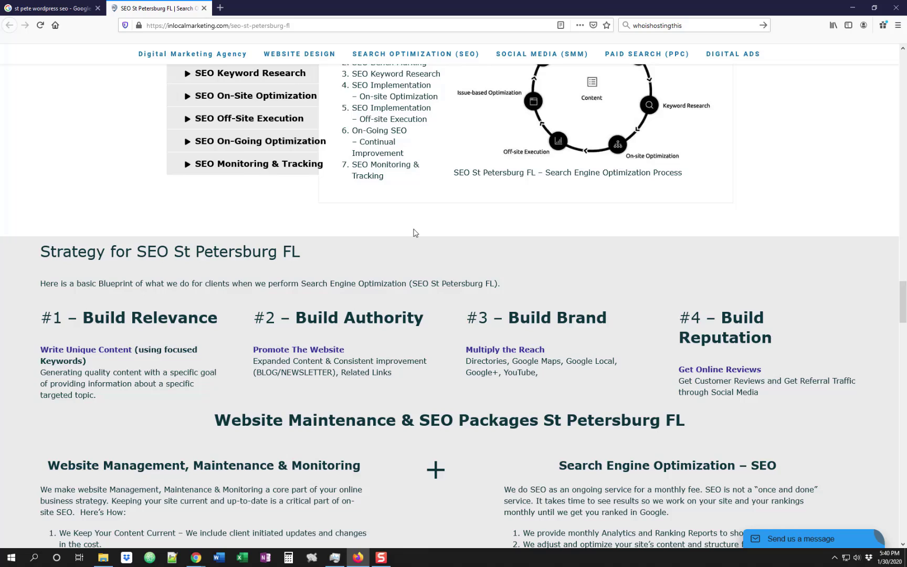
scroll(414, 233, "down", 8)
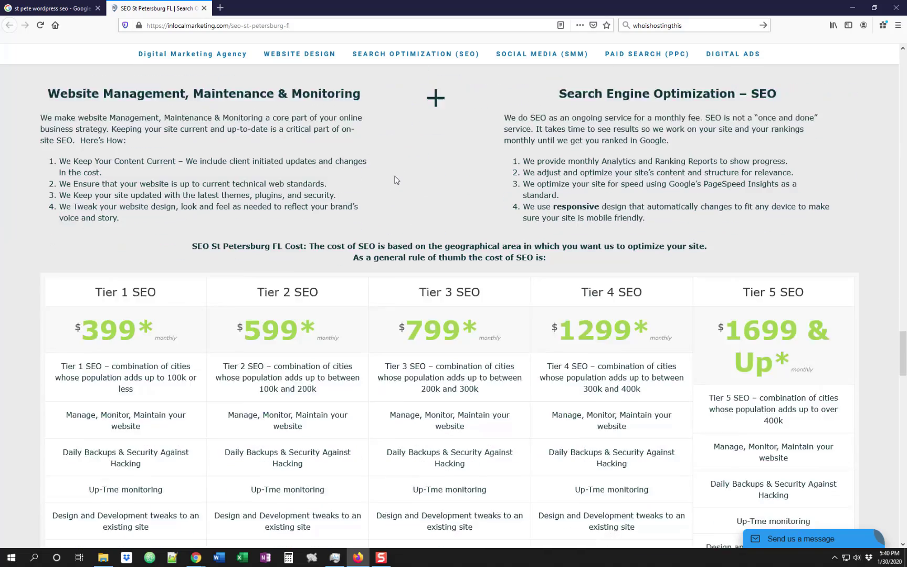
scroll(326, 189, "down", 4)
scroll(255, 198, "down", 5)
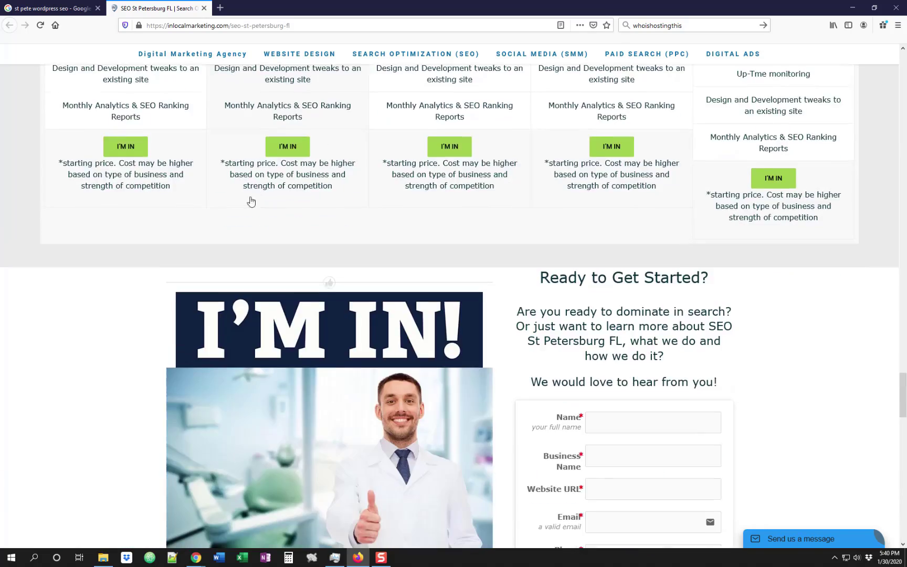
scroll(131, 278, "down", 8)
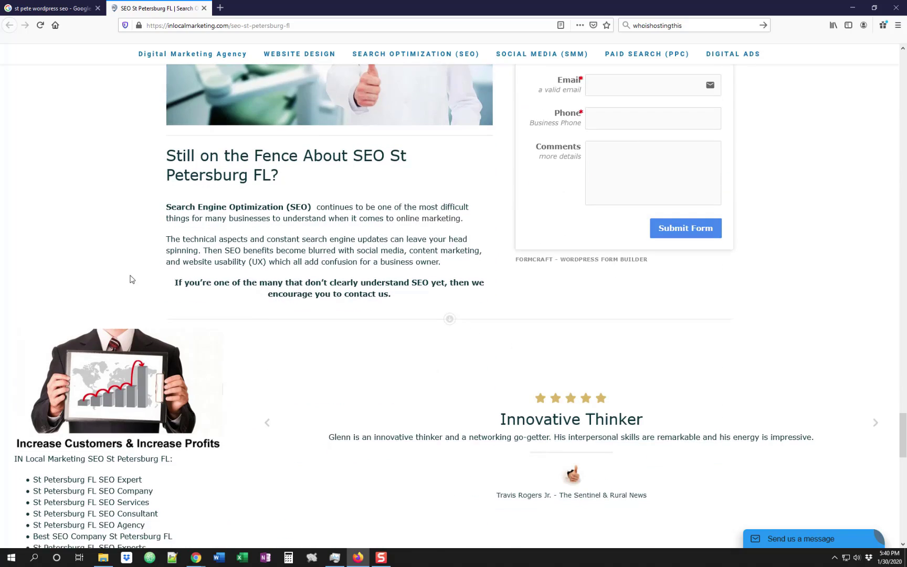
scroll(131, 279, "down", 4)
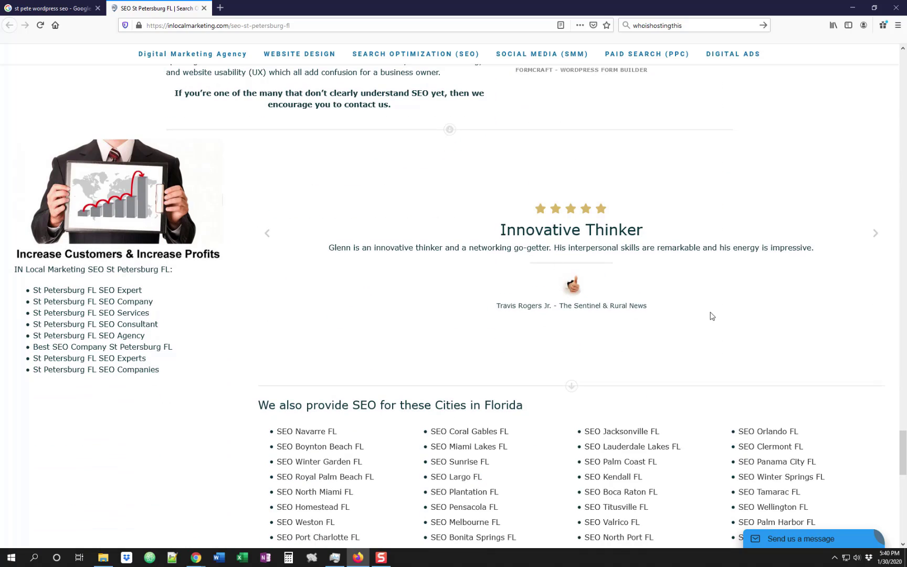
Browse through several customer testimonials in the five-star review carousel.
left_click(877, 233)
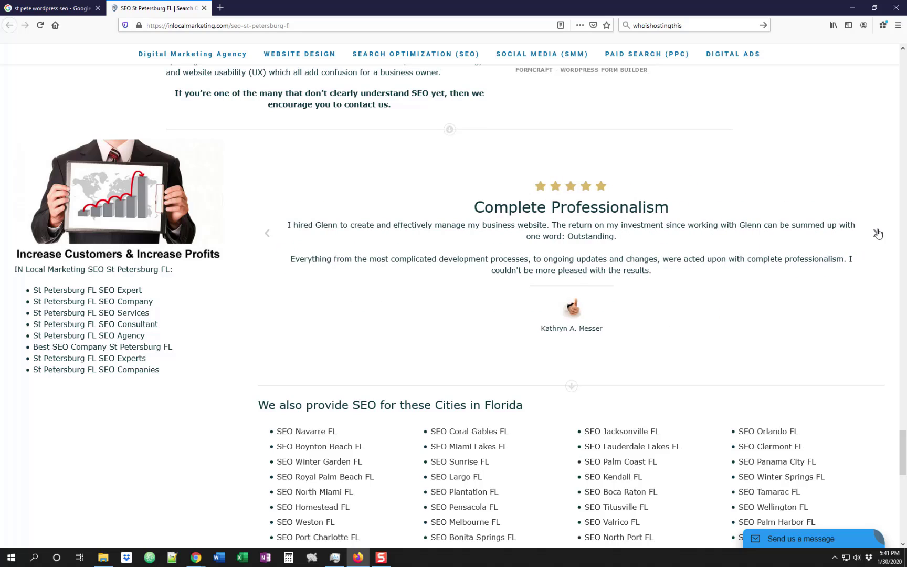
left_click(877, 233)
left_click(877, 233)
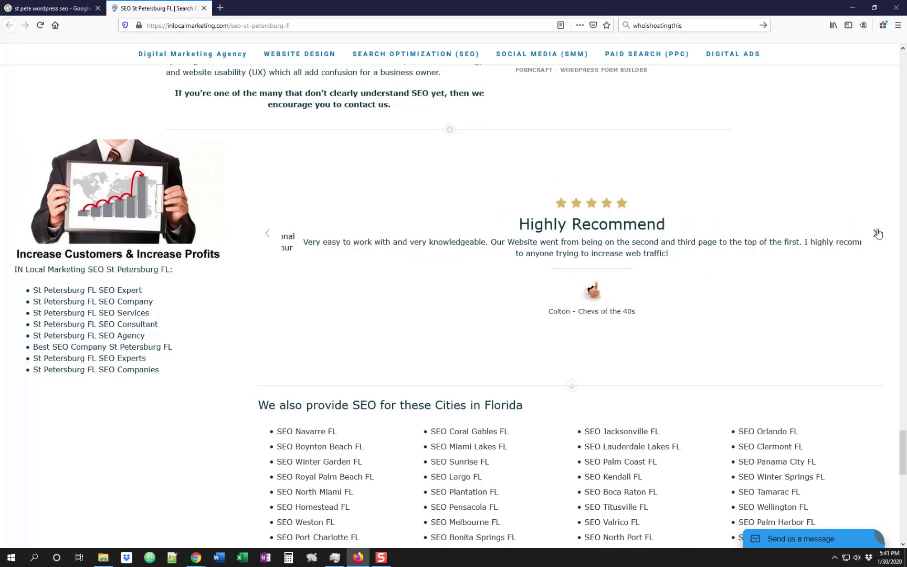
left_click(877, 233)
left_click(877, 233)
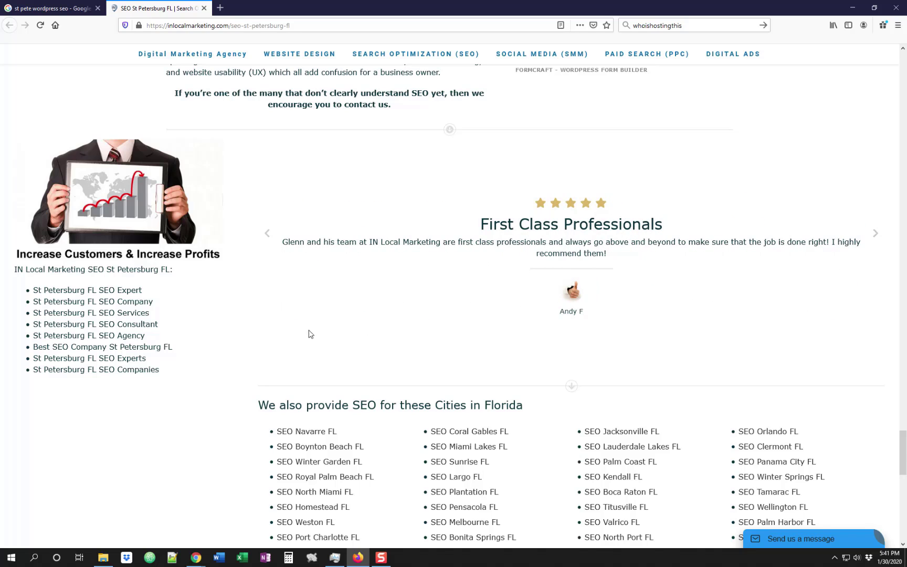
Check the list of Florida cities served and the page footer, and return to the testimonials section.
scroll(309, 334, "down", 8)
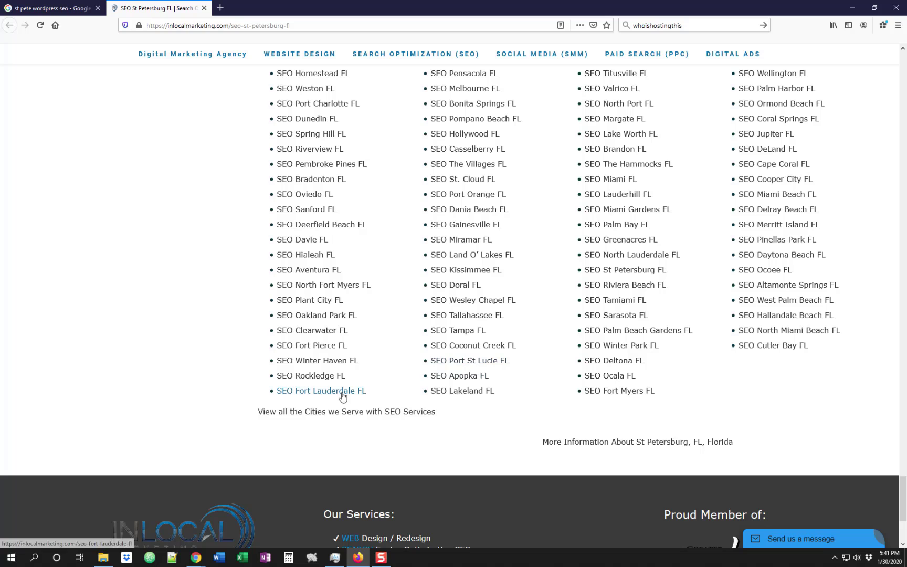
scroll(178, 362, "down", 4)
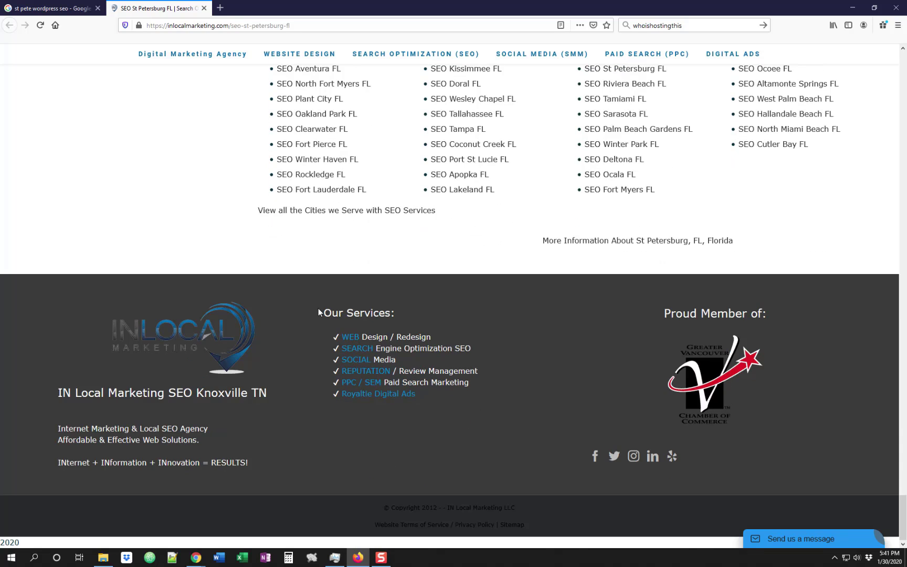
scroll(319, 313, "up", 6)
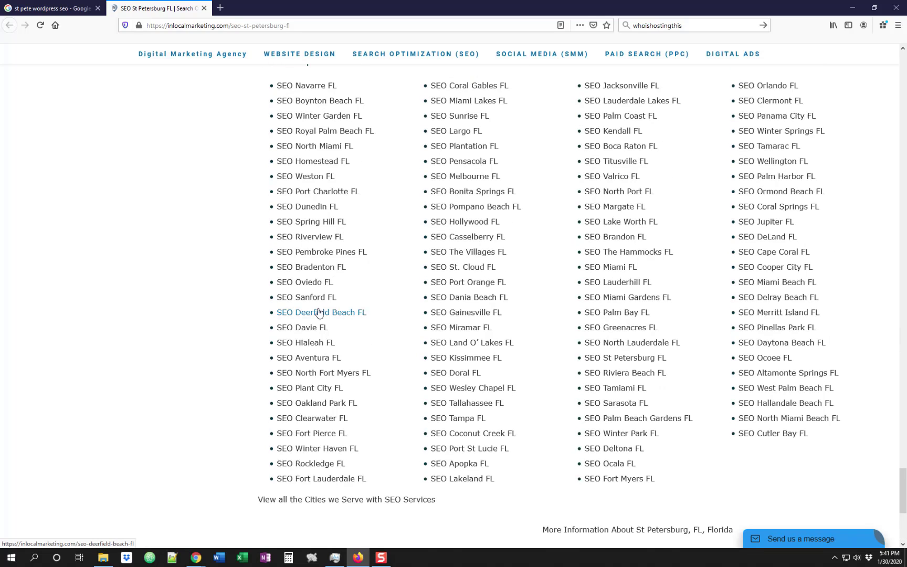
scroll(319, 312, "up", 6)
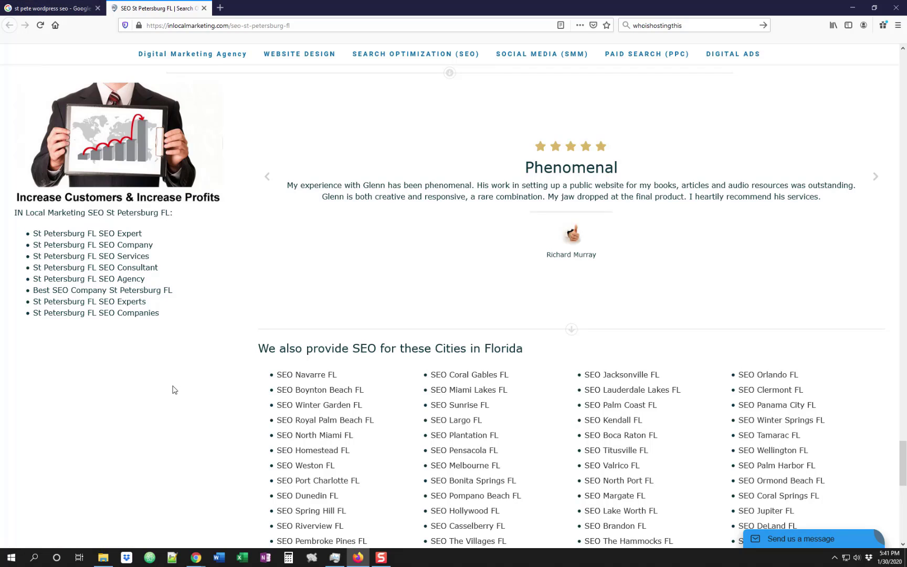
Open the source code of the SEO St Petersburg FL page and skim from its header through the pricing table and contact form styles.
key("ctrl+u")
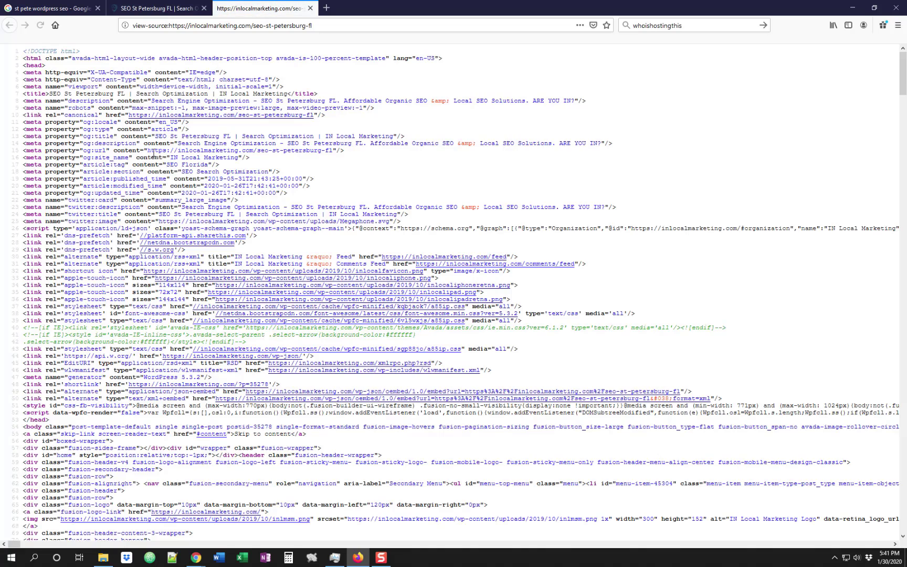
left_click(157, 8)
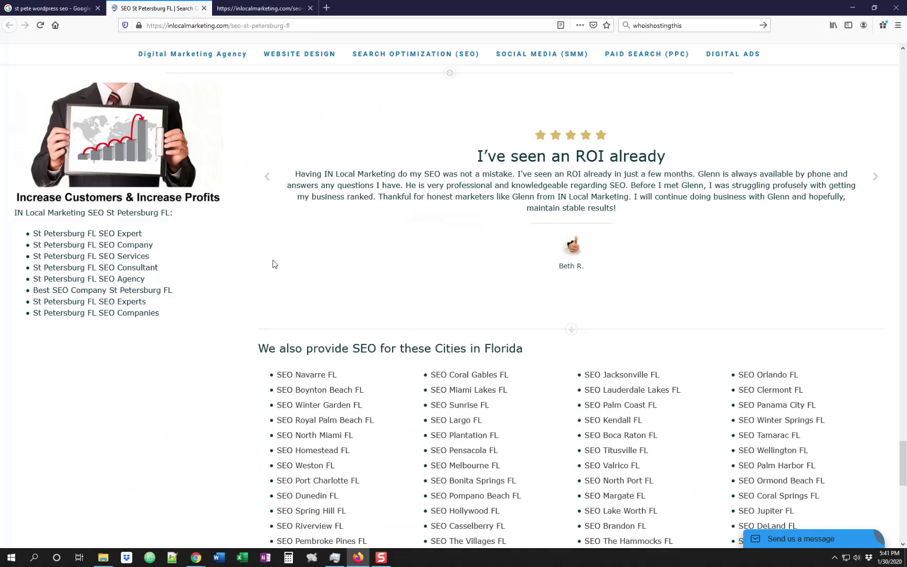
right_click(341, 103)
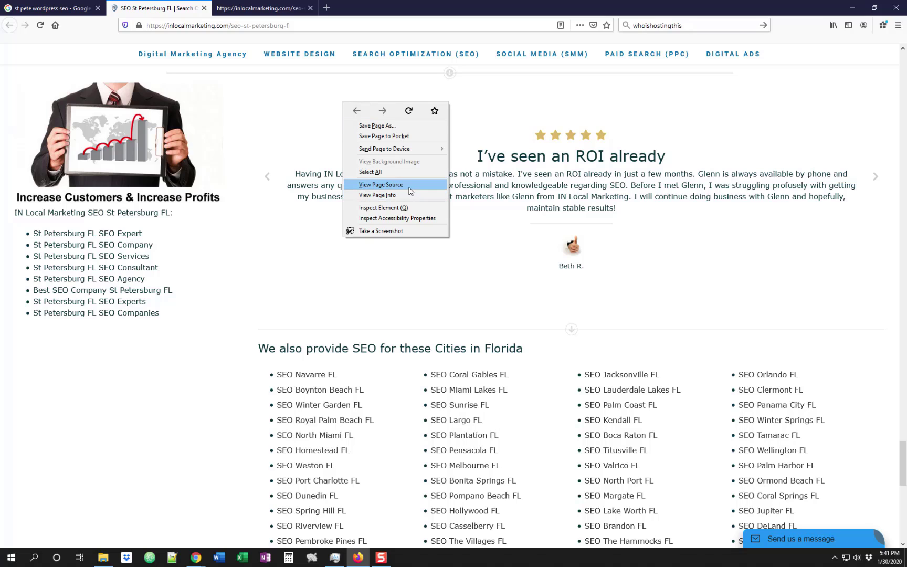
left_click(204, 341)
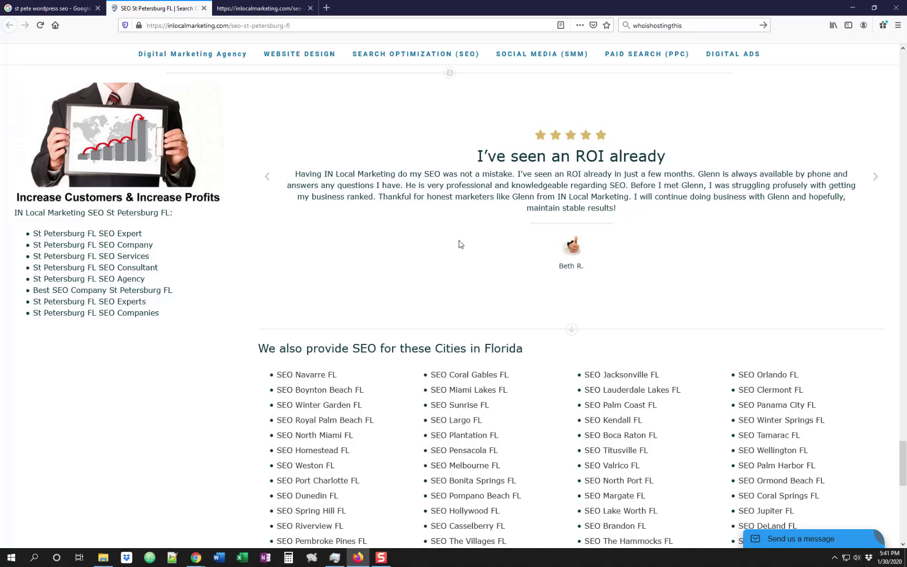
key("ctrl+u")
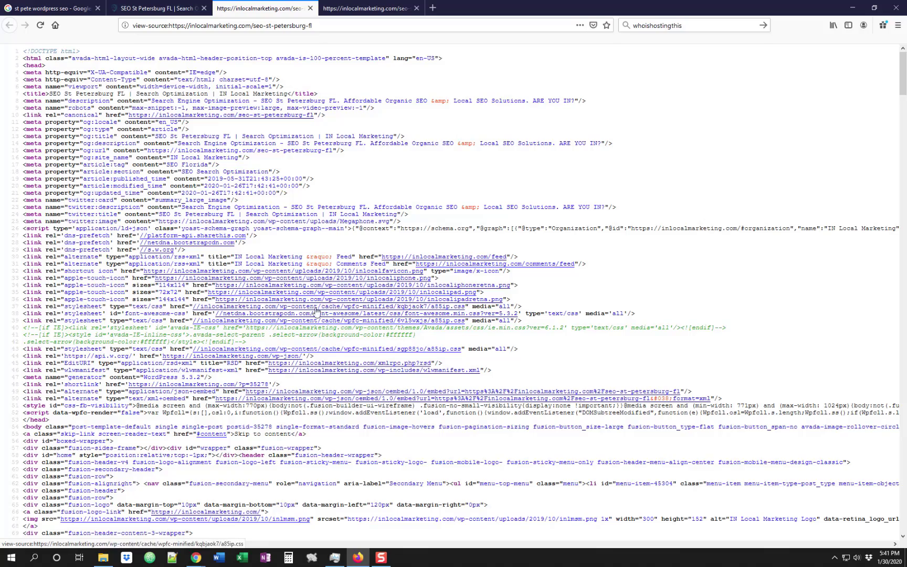
scroll(318, 312, "down", 10)
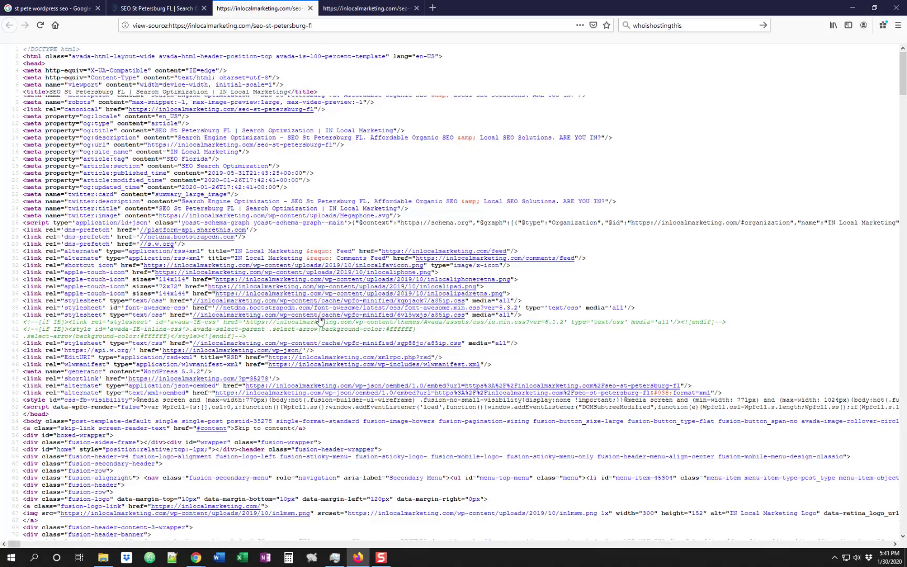
scroll(319, 312, "down", 13)
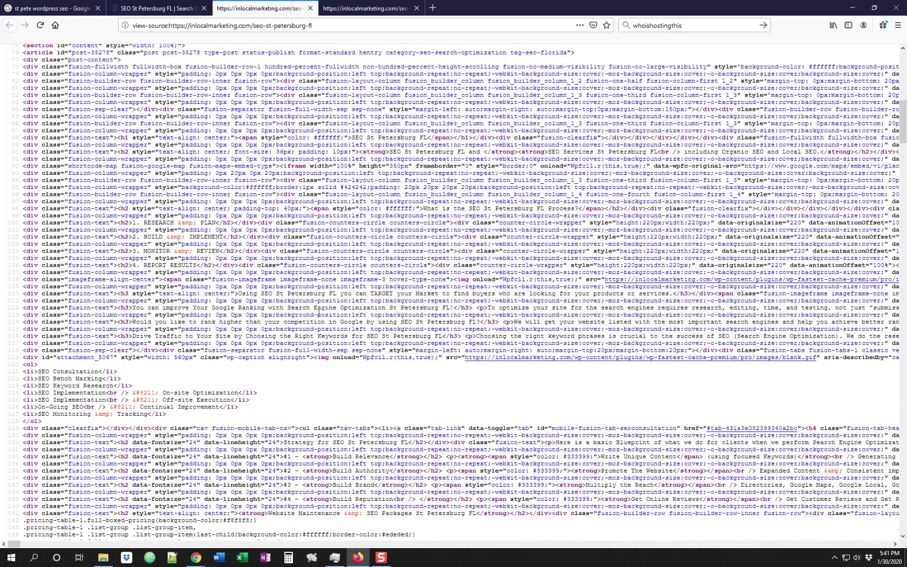
scroll(318, 312, "down", 18)
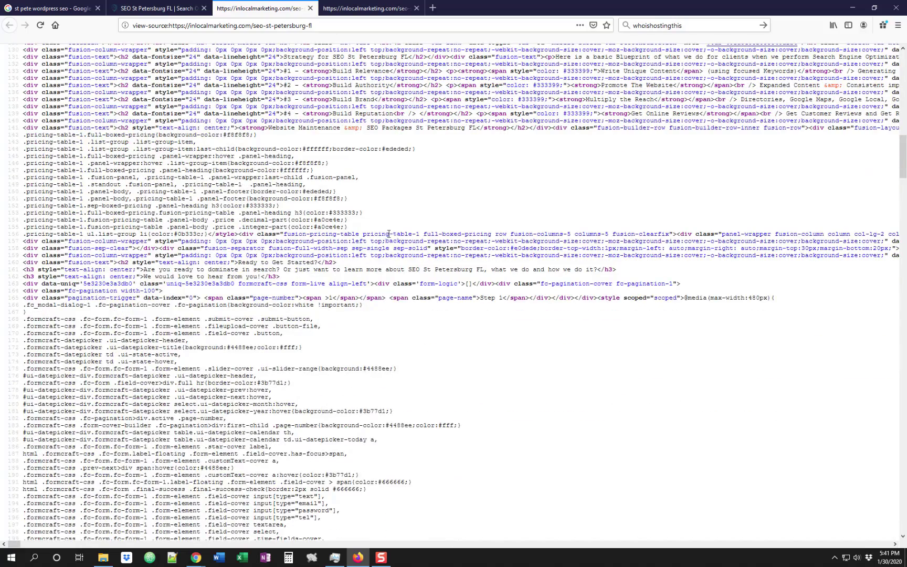
Search the page source for "review" and examine the matches in the testimonial rotator's rating and reviewer markup.
key("ctrl+f")
type("review")
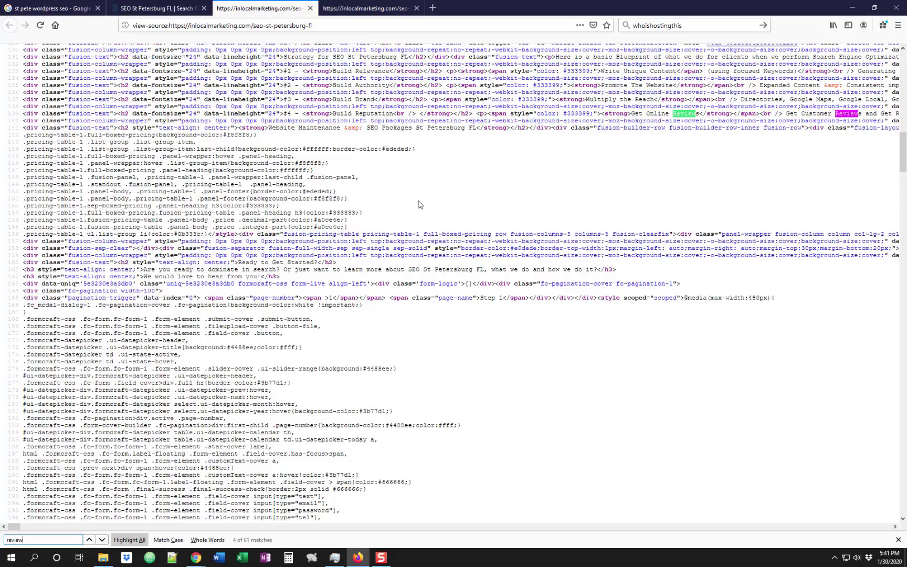
scroll(420, 205, "up", 20)
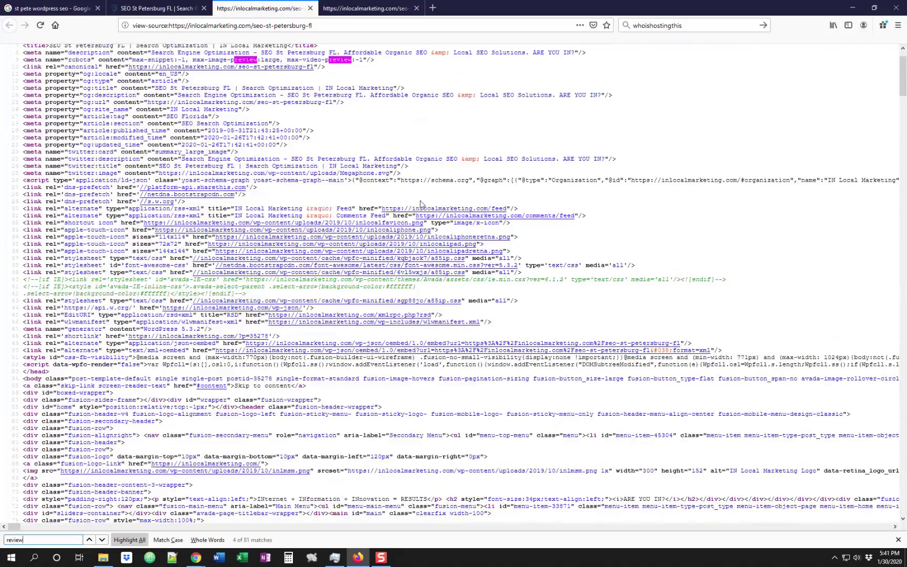
scroll(400, 208, "up", 3)
scroll(315, 189, "down", 15)
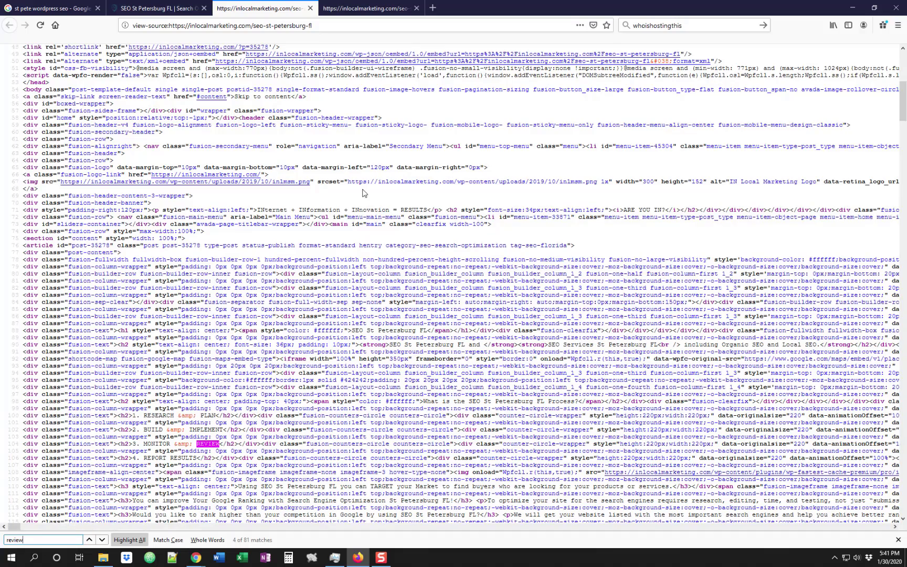
scroll(362, 196, "down", 20)
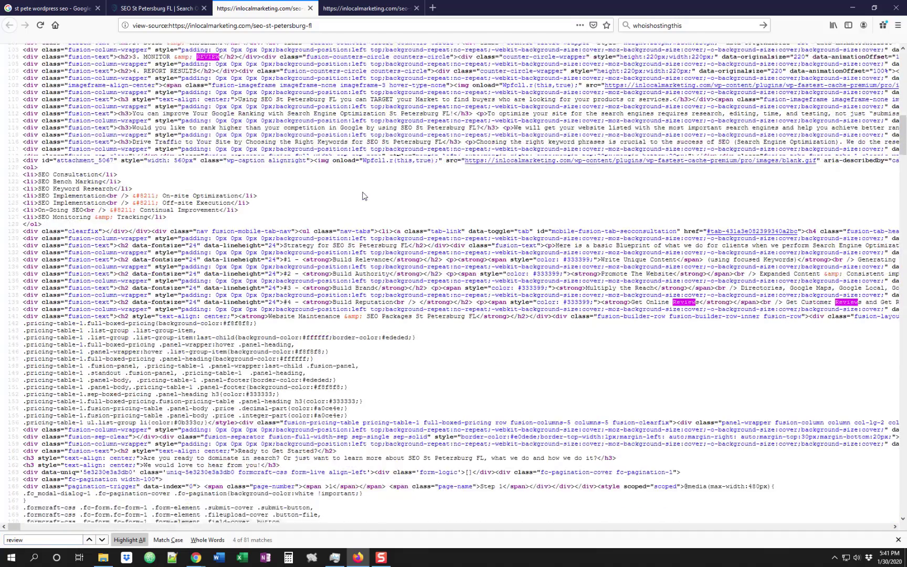
scroll(362, 195, "down", 20)
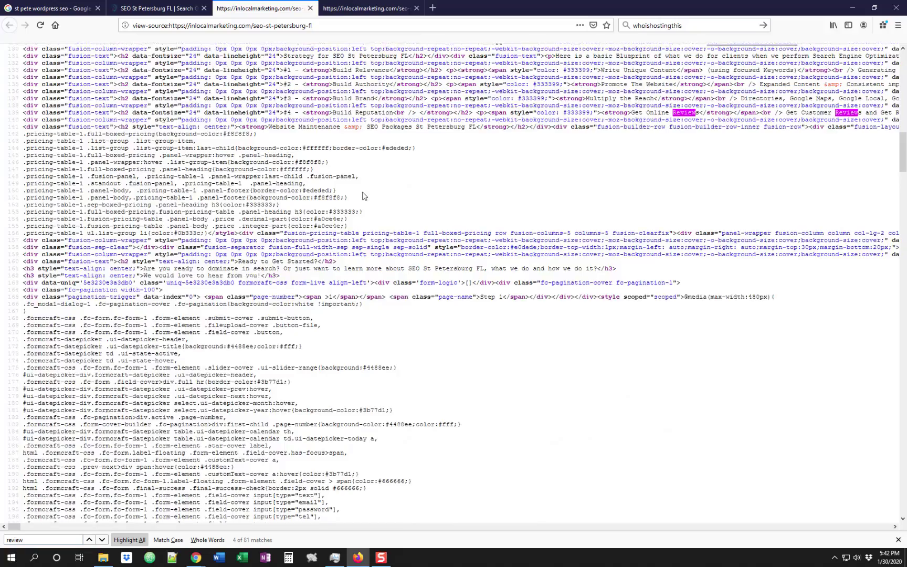
scroll(362, 196, "down", 20)
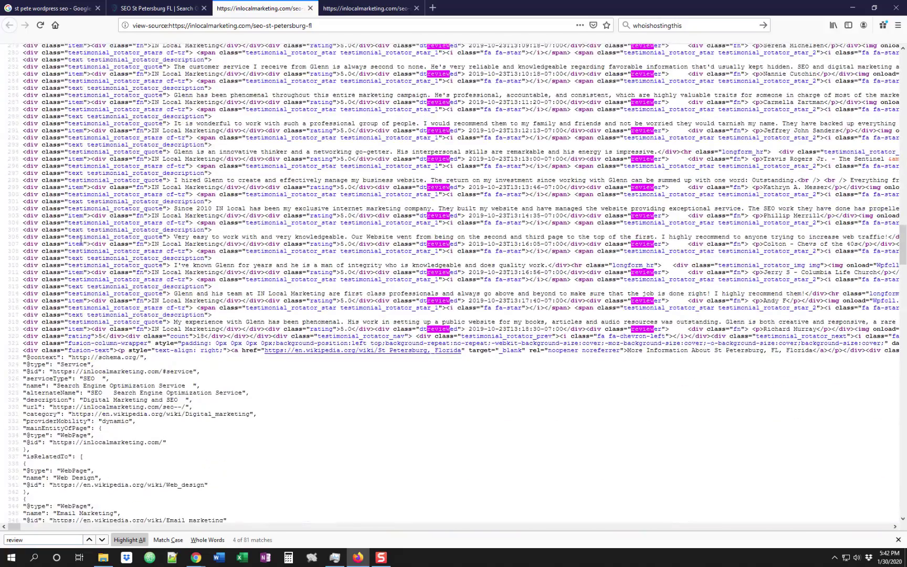
scroll(80, 242, "up", 10)
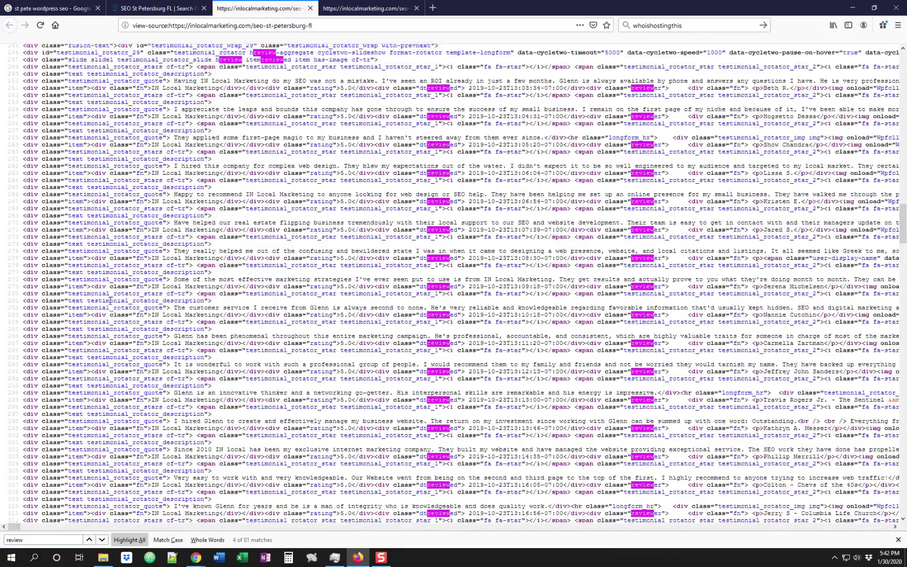
scroll(110, 301, "up", 9)
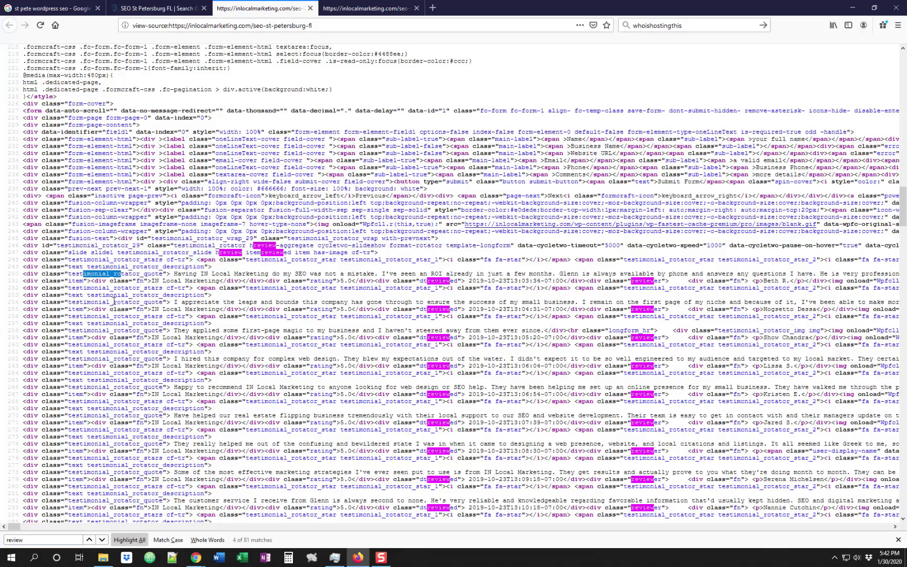
scroll(116, 302, "up", 3)
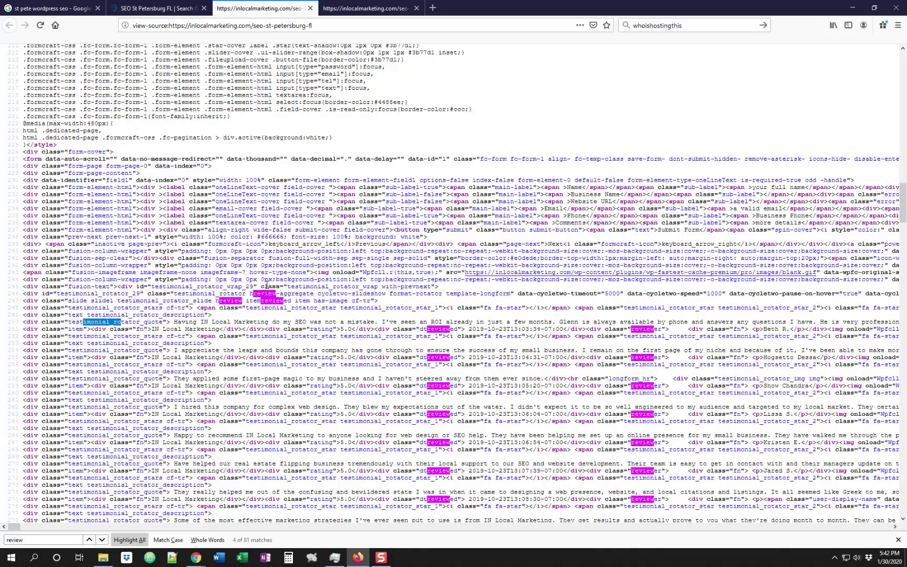
Search the source for "itempro" and for the shorter "prop", and highlight the testimonial quote starting "Very easy to work with".
left_click(272, 163)
key("ctrl+f")
type("itempro")
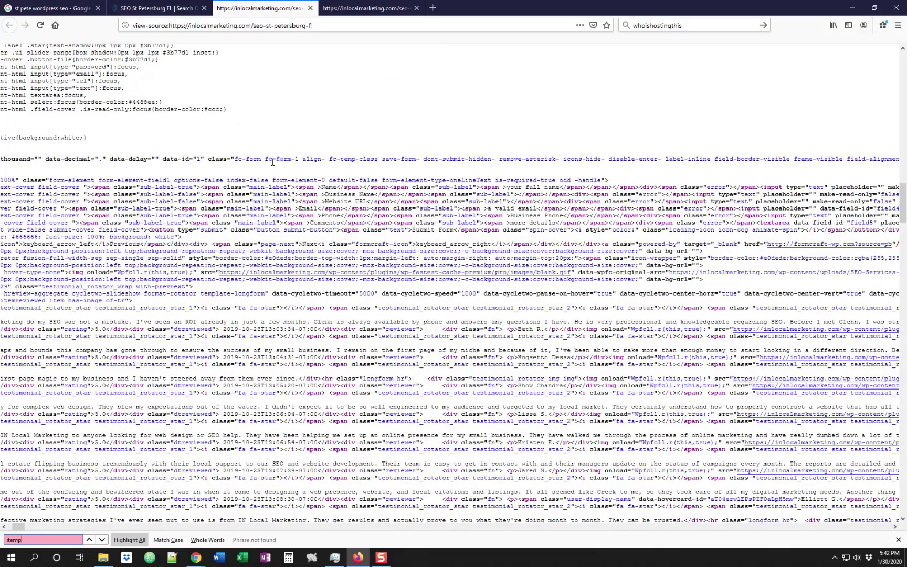
key("BackSpace")
key("BackSpace")
key("BackSpace")
key("BackSpace")
key("BackSpace")
type("prop")
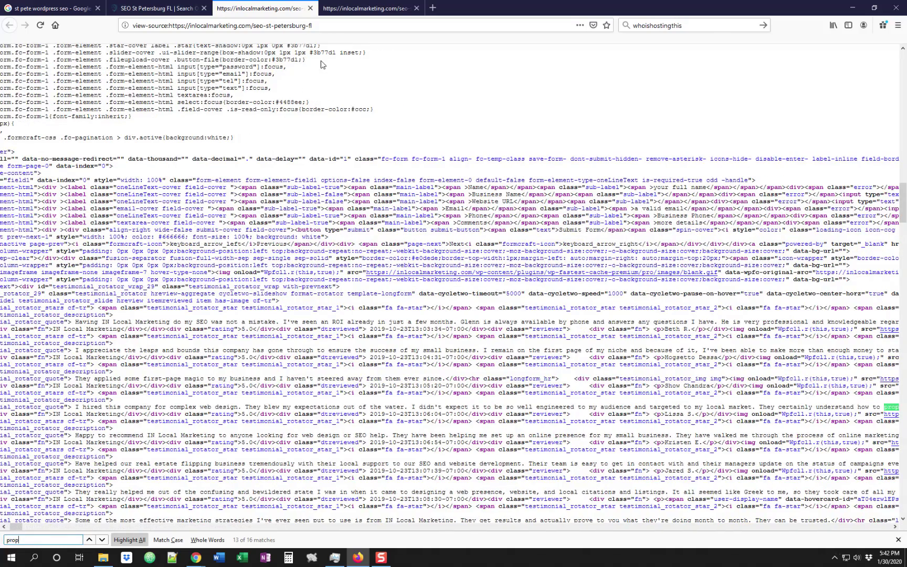
scroll(311, 240, "down", 15)
scroll(310, 240, "up", 4)
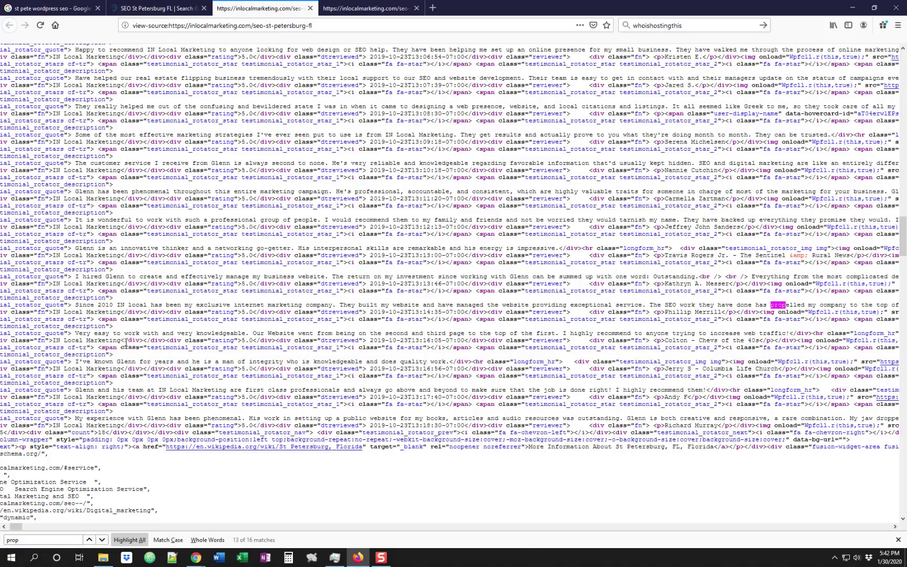
left_click_drag(110, 333, 292, 334)
left_click(292, 334)
Highlight the schema.org Service block that follows the testimonials in the source code.
scroll(283, 362, "down", 7)
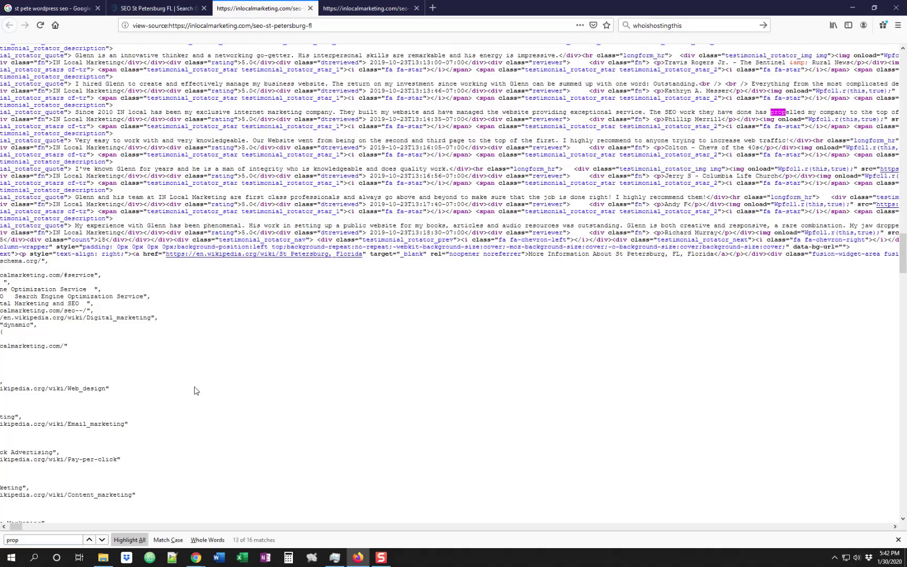
scroll(194, 390, "left", 2)
scroll(194, 390, "up", 2)
scroll(105, 314, "down", 3)
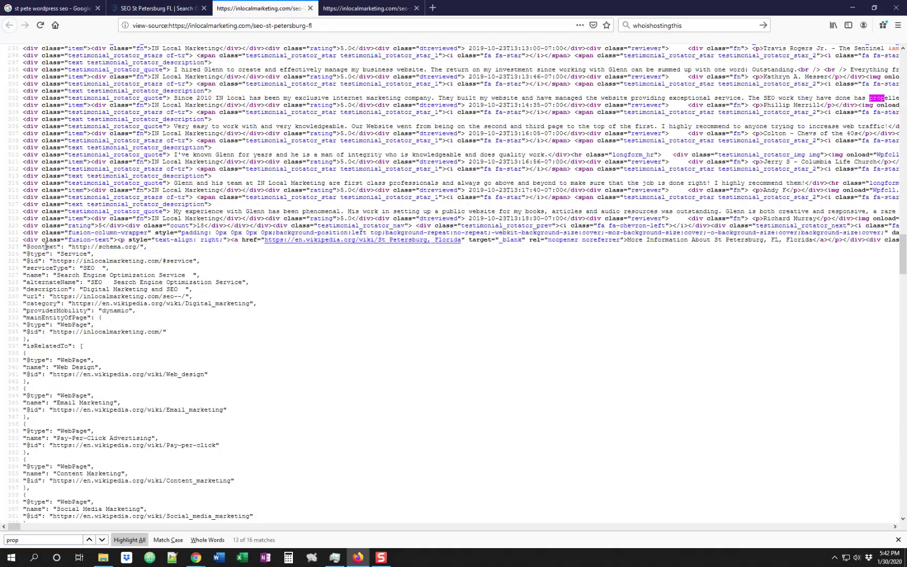
left_click_drag(25, 249, 153, 385)
left_click(153, 386)
Review the provider and offer catalog schema data, highlighting the Wikipedia links of the SEO and Local SEO offers.
scroll(99, 291, "down", 5)
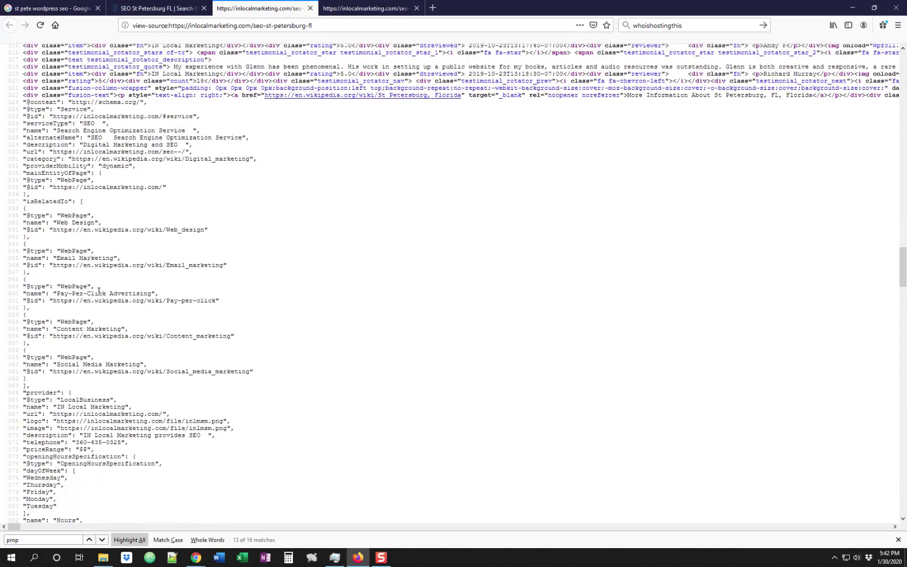
scroll(98, 291, "down", 10)
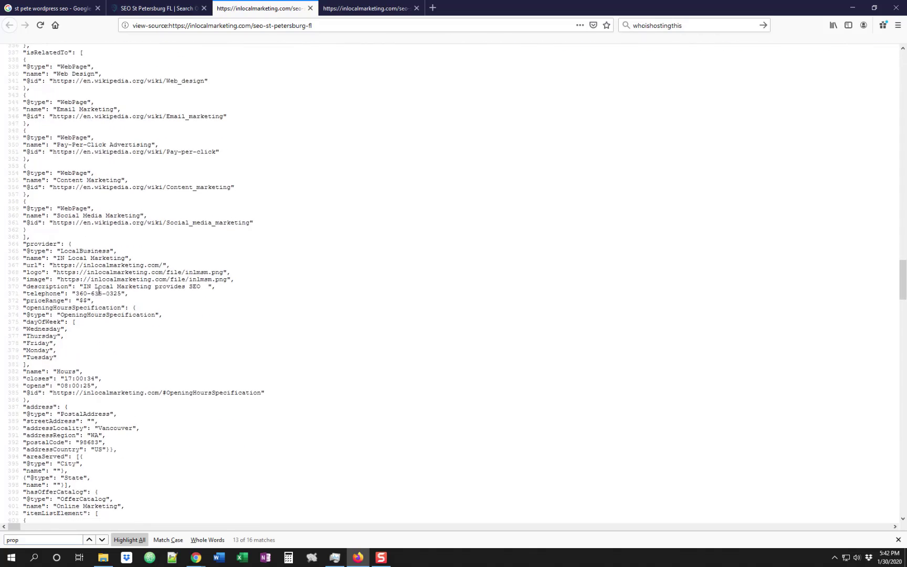
scroll(99, 292, "down", 5)
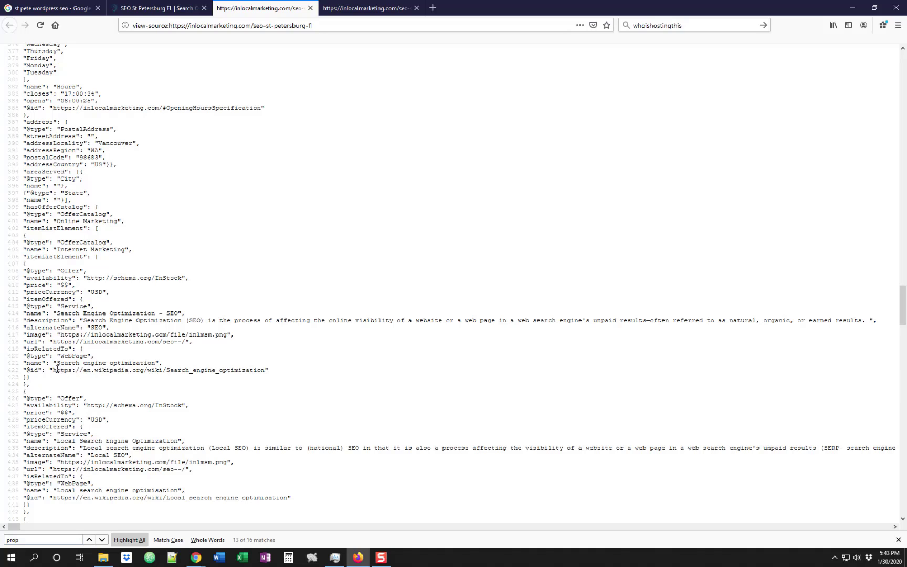
left_click_drag(56, 369, 298, 371)
left_click(297, 372)
scroll(165, 330, "down", 2)
scroll(165, 330, "up", 2)
left_click_drag(50, 498, 22, 497)
left_click(288, 498, "shift")
left_click(194, 456)
Return through the business details to the Service schema and highlight its isRelatedTo entries, from Web Design to Social Media Marketing.
scroll(105, 315, "up", 5)
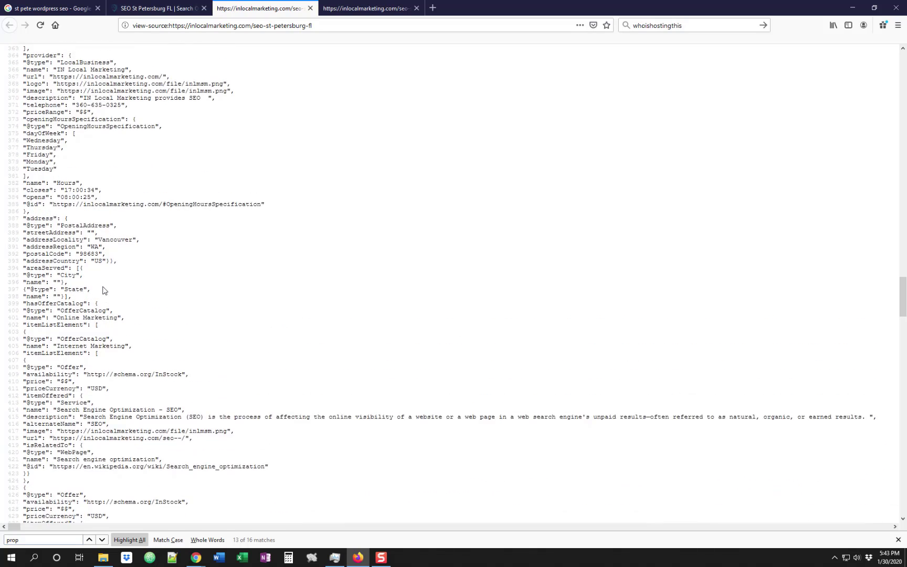
scroll(103, 290, "up", 2)
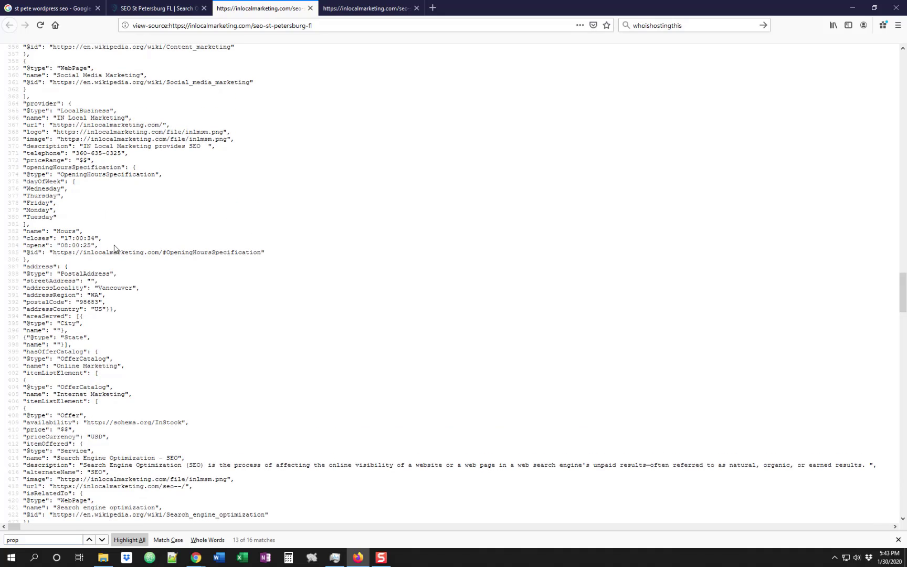
scroll(112, 255, "up", 7)
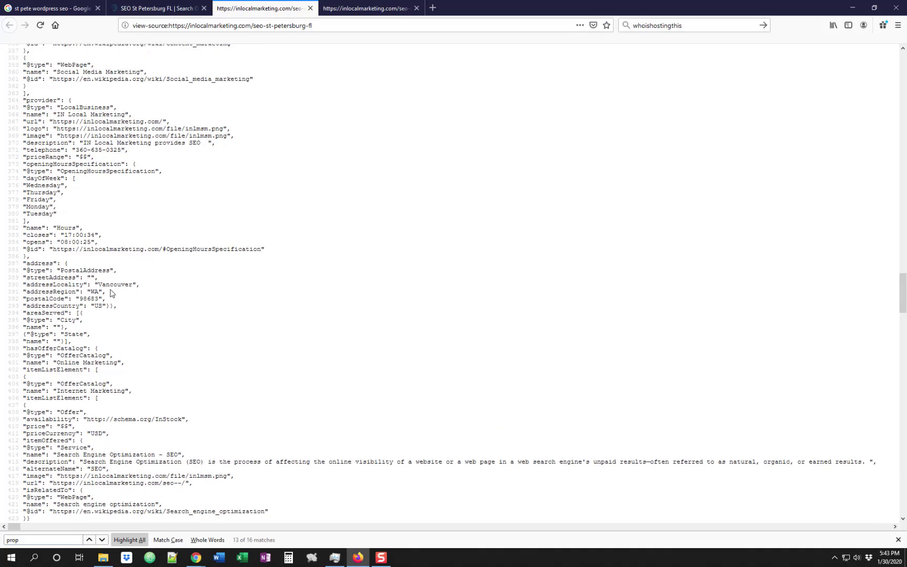
scroll(111, 290, "up", 5)
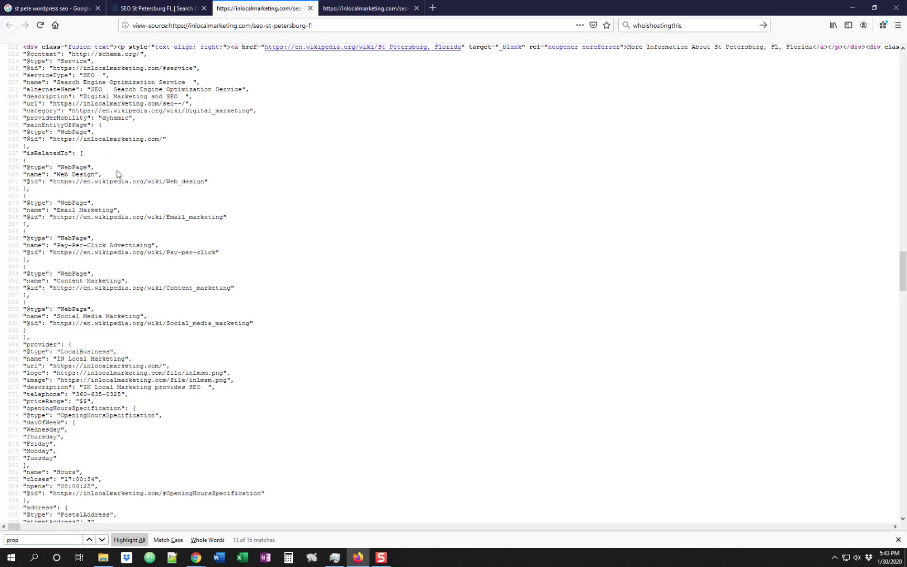
left_click_drag(64, 152, 310, 340)
left_click_drag(219, 348, 44, 157)
left_click(66, 181)
scroll(139, 243, "up", 2)
left_click_drag(23, 201, 46, 223)
left_click(272, 388)
left_click(46, 223)
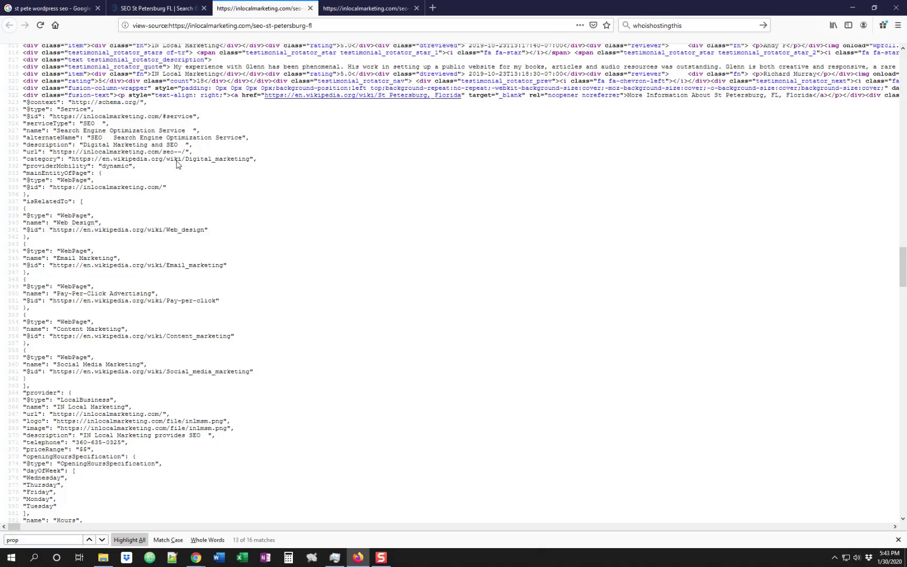
Open schema.org in a new tab and highlight the companies whose applications use its vocabularies.
left_click(433, 9)
type("sech")
key("BackSpace")
key("BackSpace")
key("BackSpace")
type("chema.org")
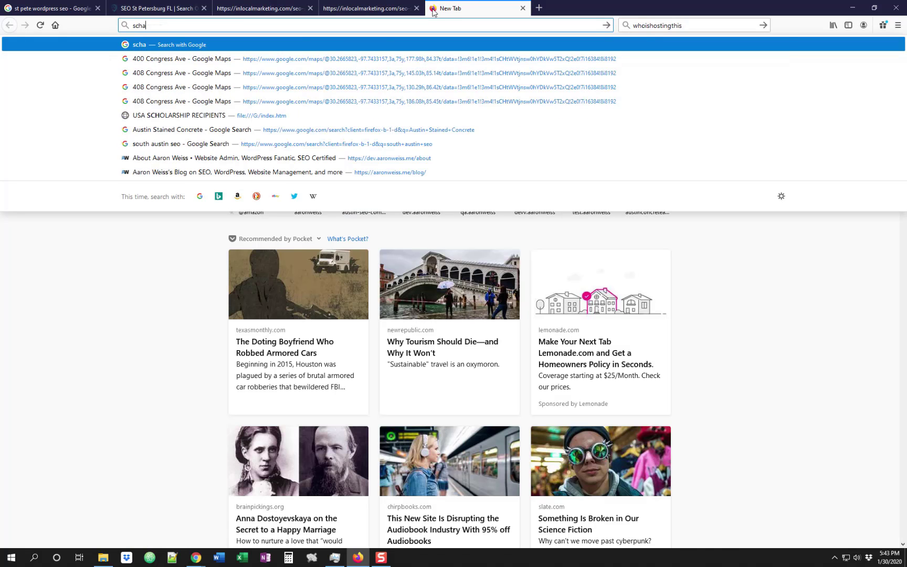
key("Return")
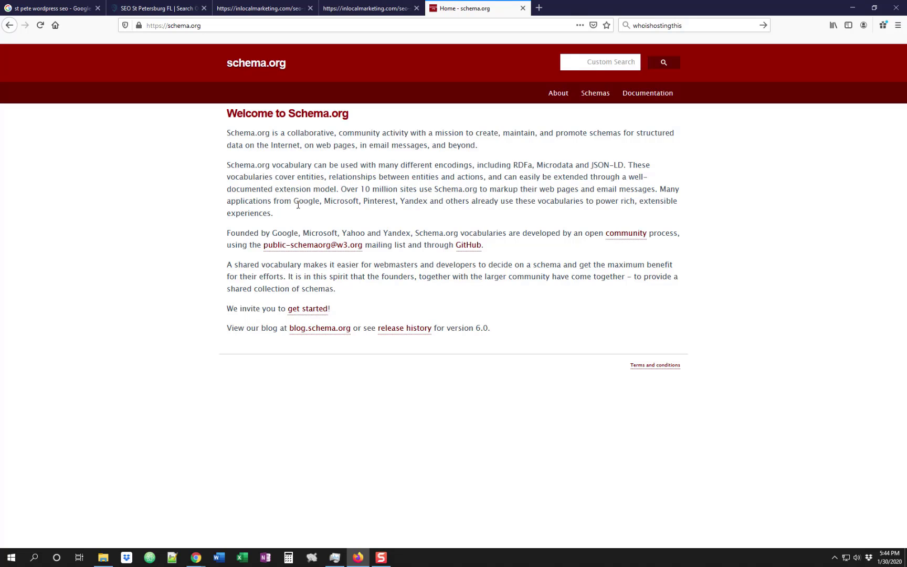
left_click_drag(296, 207, 433, 206)
left_click(342, 217)
Switch to the second copy of the page source and search it for "@" to locate the schema entries.
key("ctrl+shift+Tab")
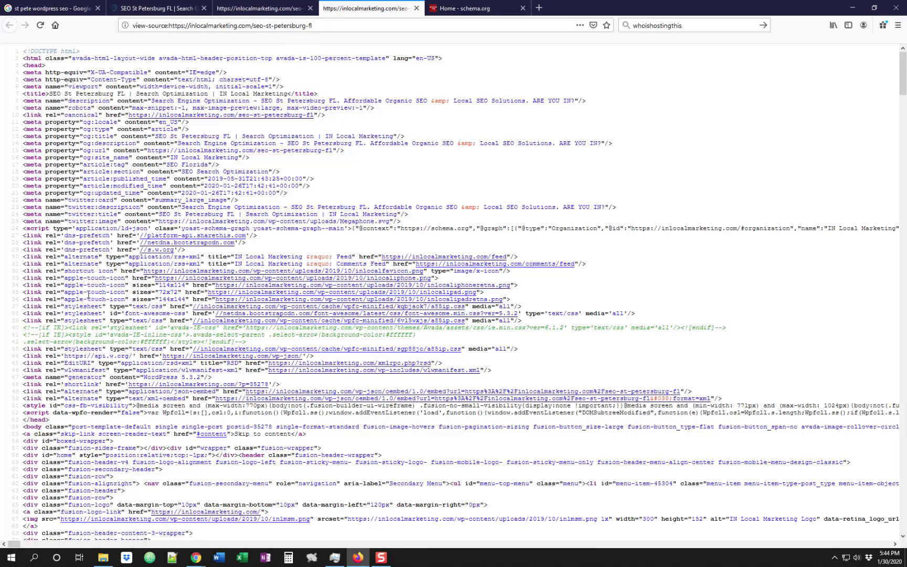
key("ctrl+f")
type("@")
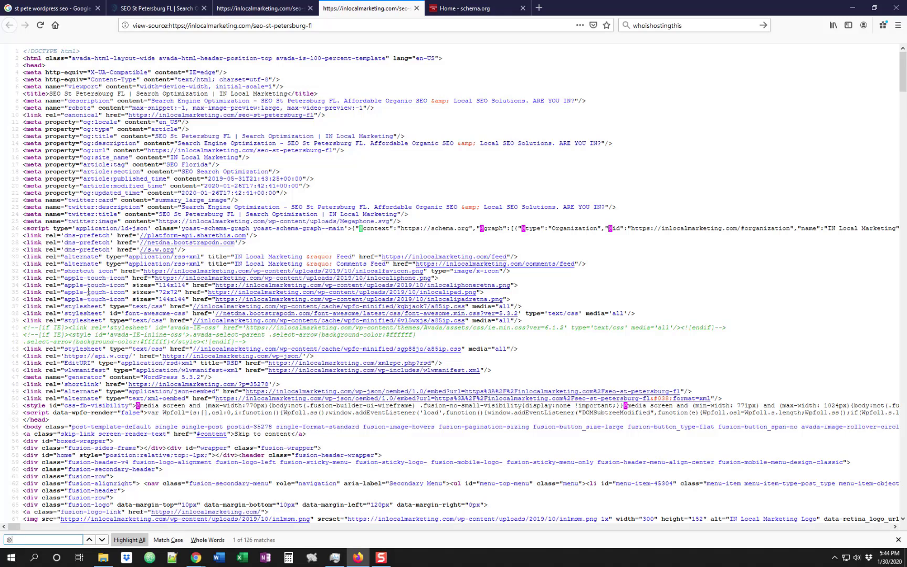
left_click(414, 231)
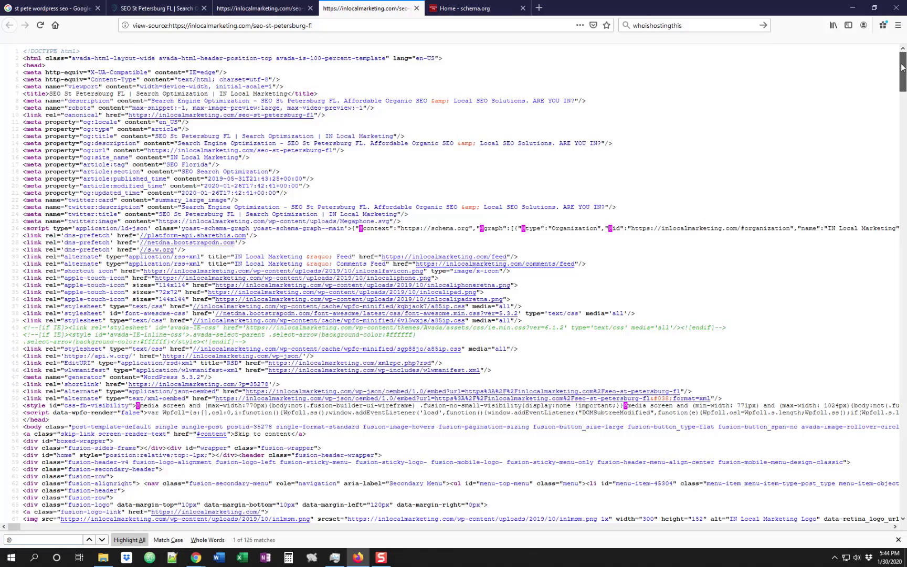
Copy the isRelatedTo property name from the Local Search Engine Optimization offer in the page source.
left_click_drag(903, 71, 901, 291)
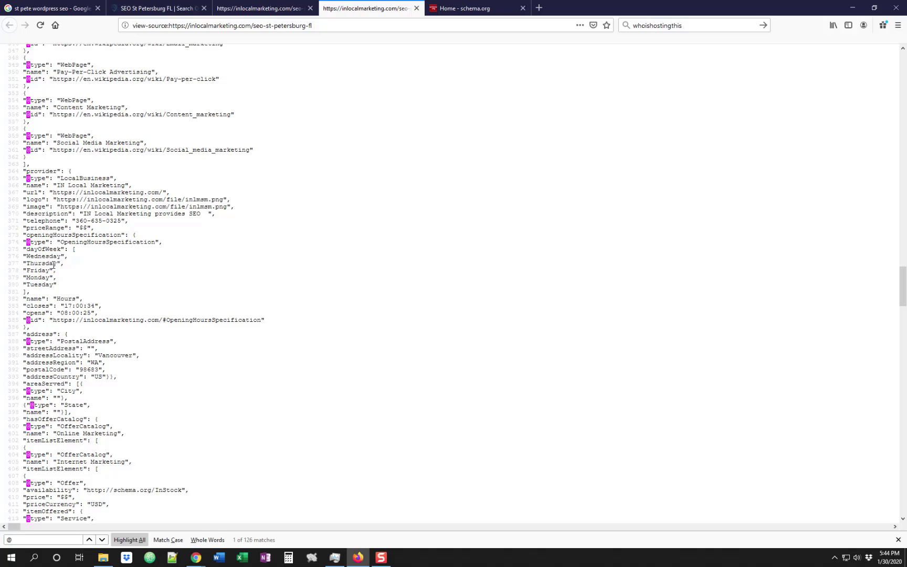
scroll(54, 238, "down", 5)
scroll(63, 243, "down", 7)
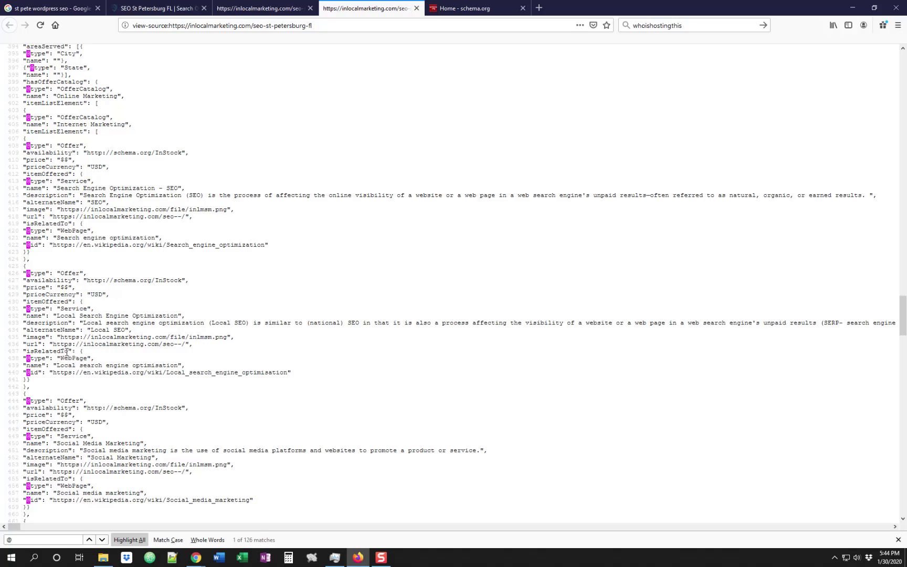
left_click_drag(67, 351, 25, 351)
key("ctrl+c")
Search schema.org for isRelatedTo and open the page of that property.
left_click(399, 25)
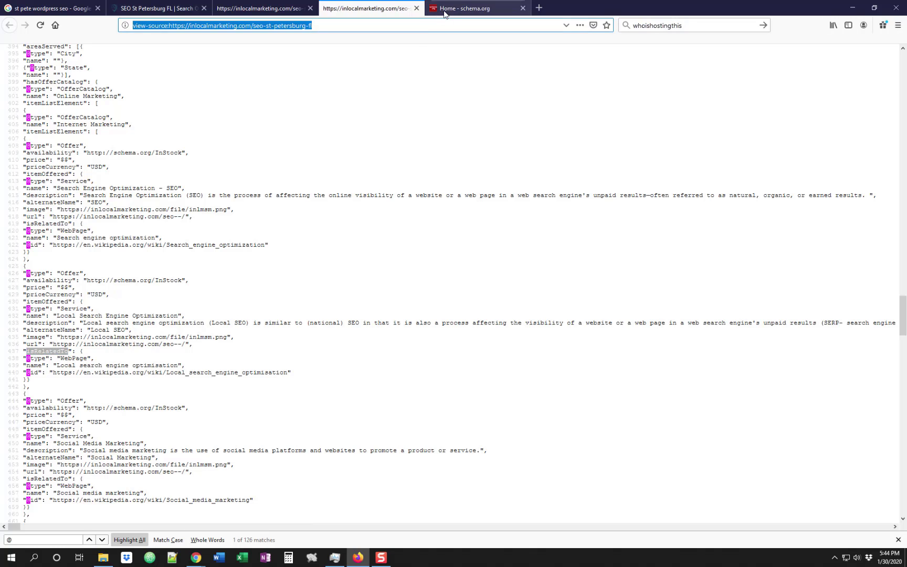
left_click(444, 13)
left_click(600, 61)
key("ctrl+v")
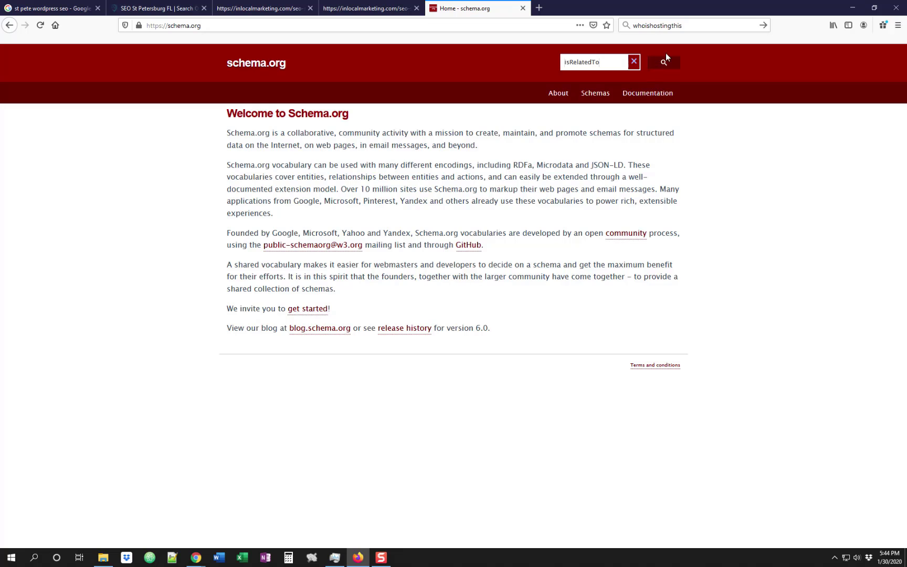
left_click(664, 63)
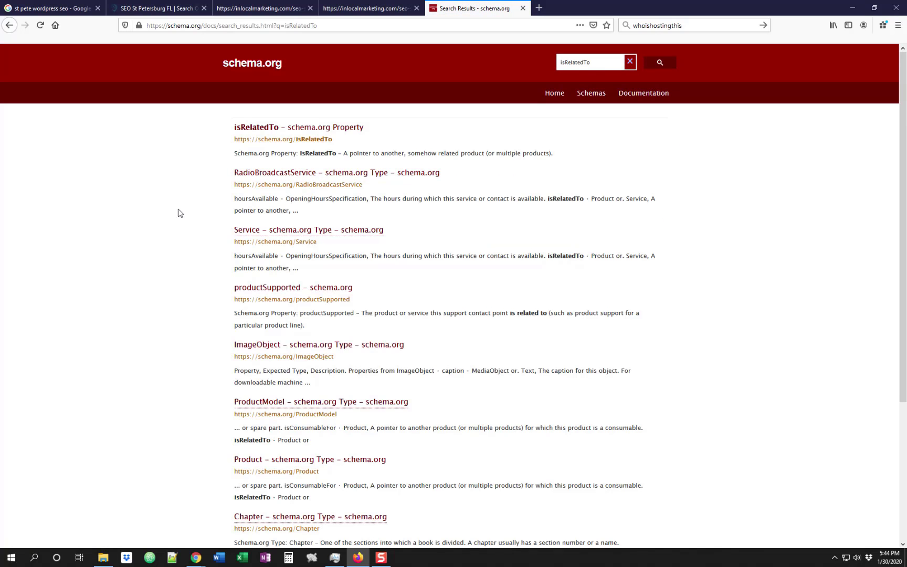
left_click(315, 132)
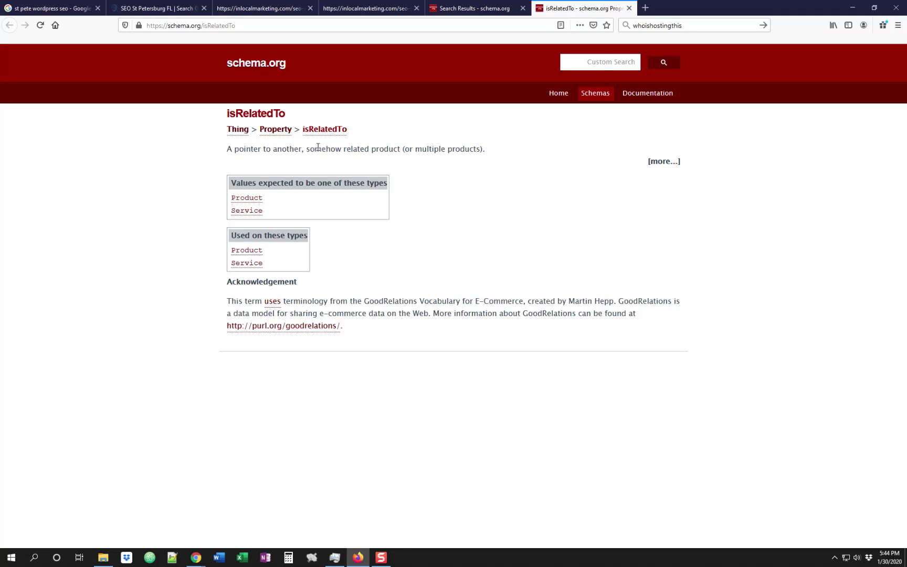
Highlight the words about a related product and multiple products in the isRelatedTo definition.
left_click_drag(318, 147, 385, 148)
left_click_drag(427, 148, 479, 149)
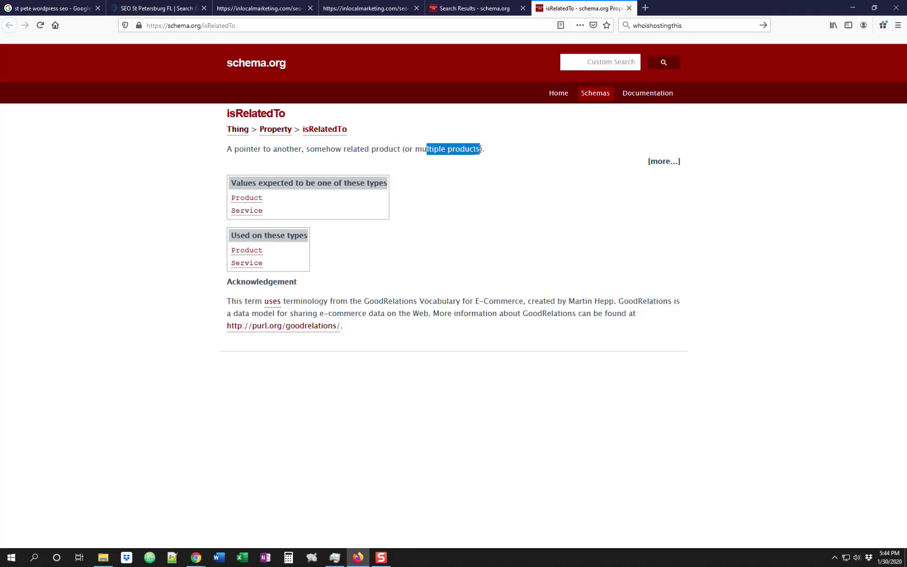
left_click(480, 149)
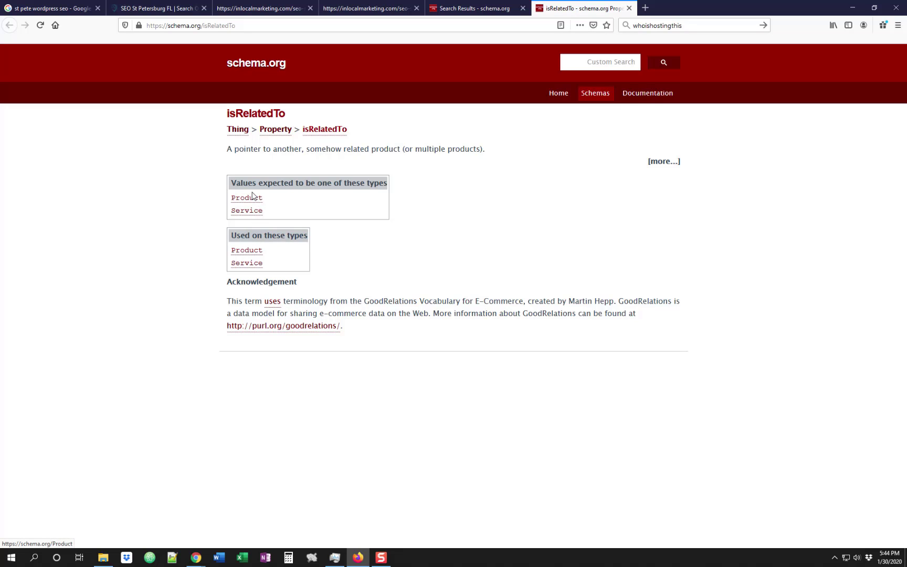
Return to the second copy of the page source and highlight the Wikipedia link of the Local SEO offer.
left_click(354, 8)
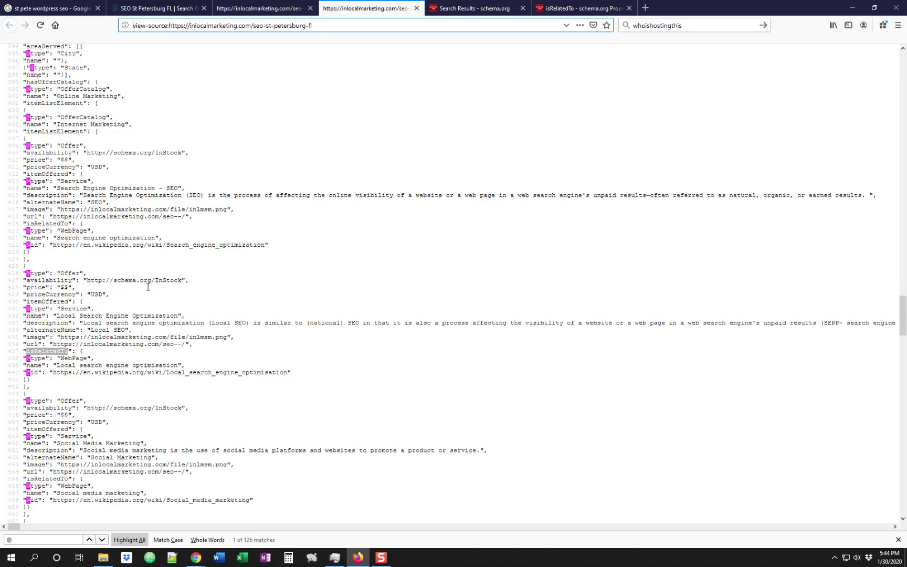
mouse_move(95, 338)
left_mouse_down()
mouse_move(217, 340)
mouse_move(95, 338)
left_mouse_up()
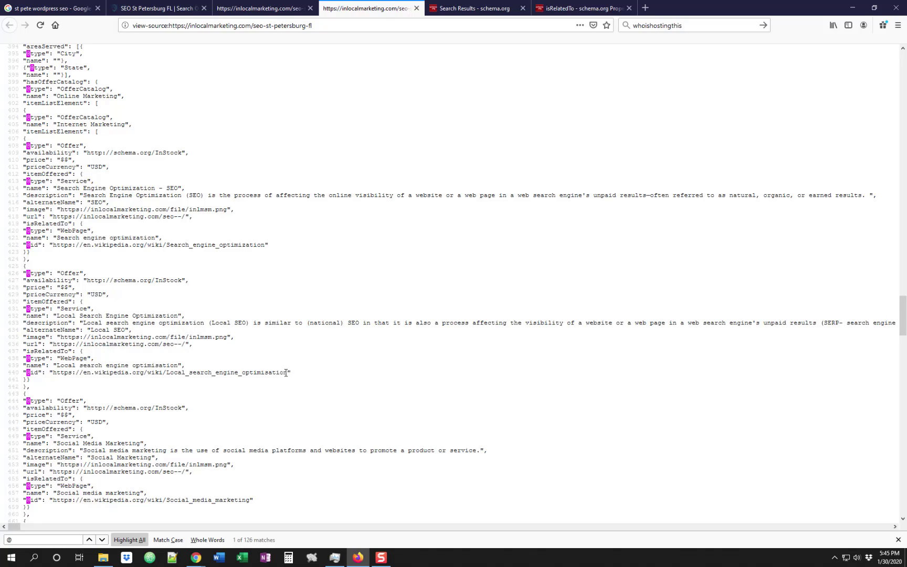
triple_click(286, 372)
left_click_drag(52, 374, 273, 372)
left_click(273, 373)
left_click_drag(63, 273, 71, 274)
Look over the live SEO St Petersburg FL page from its footer and city list back up to the header.
left_click(258, 9)
left_click(173, 8)
scroll(209, 258, "down", 10)
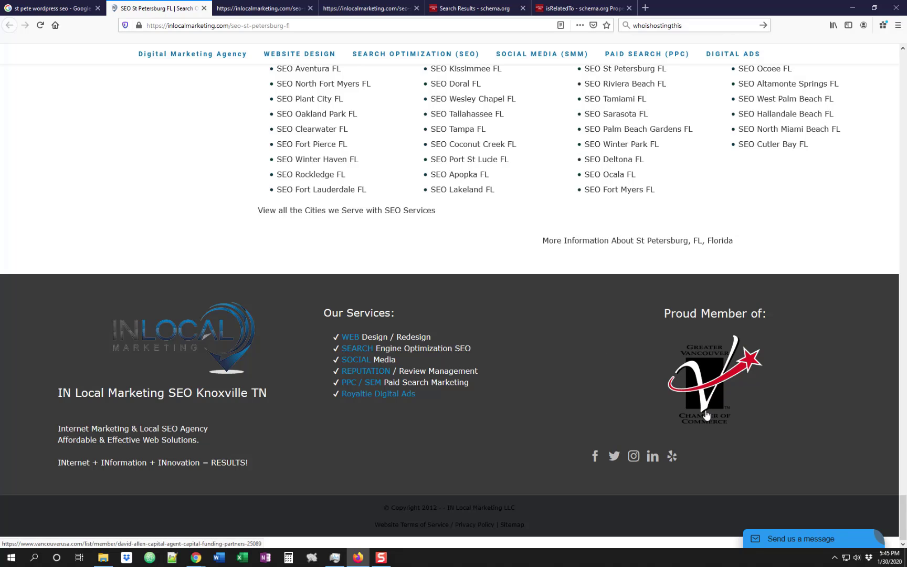
scroll(272, 443, "up", 5)
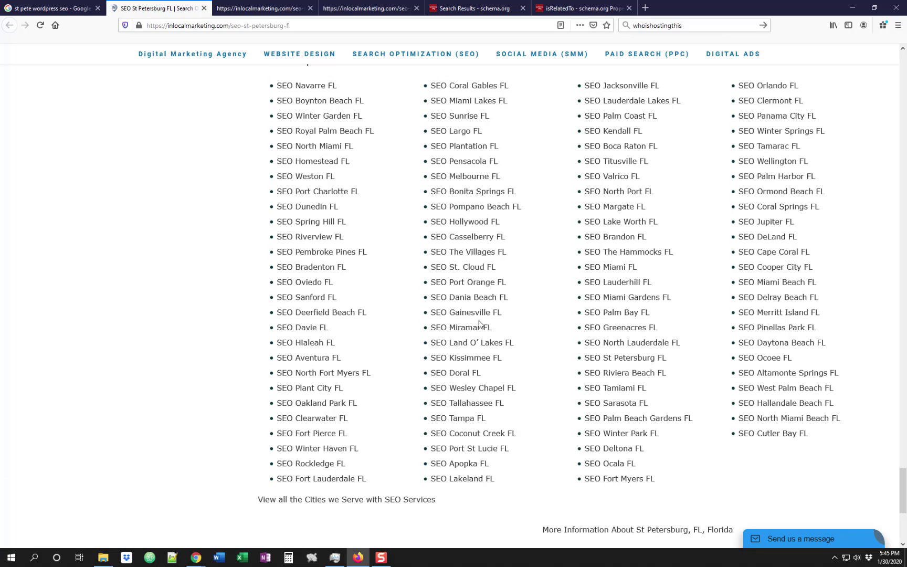
scroll(479, 323, "up", 15)
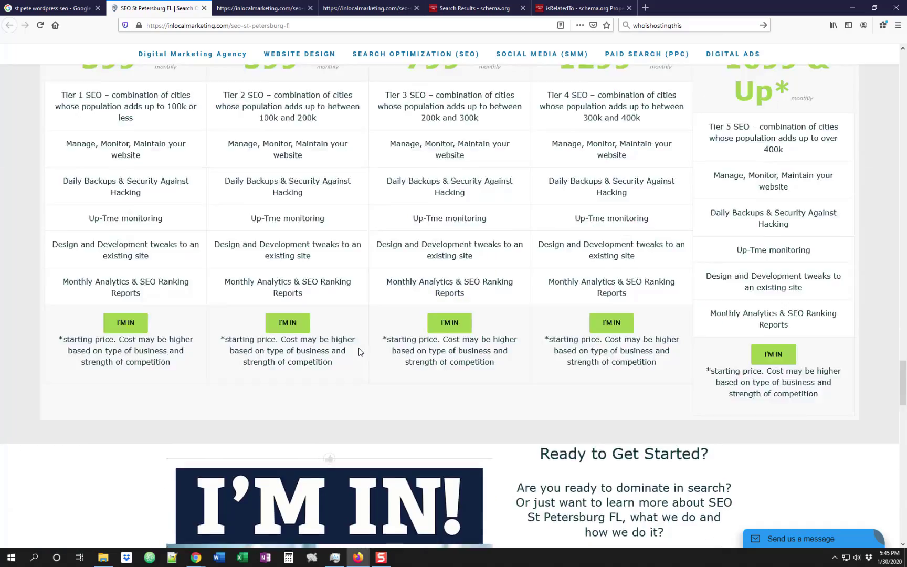
scroll(360, 352, "up", 15)
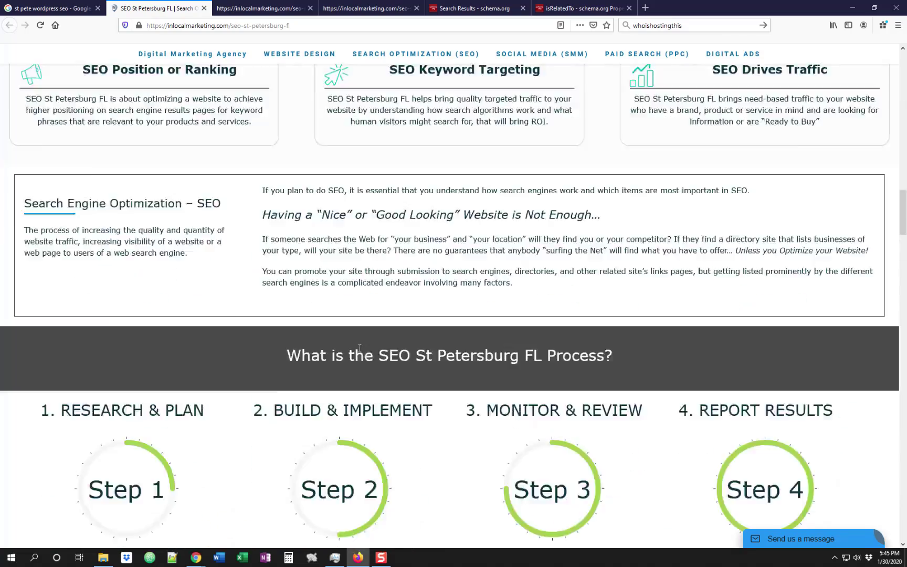
scroll(359, 348, "up", 15)
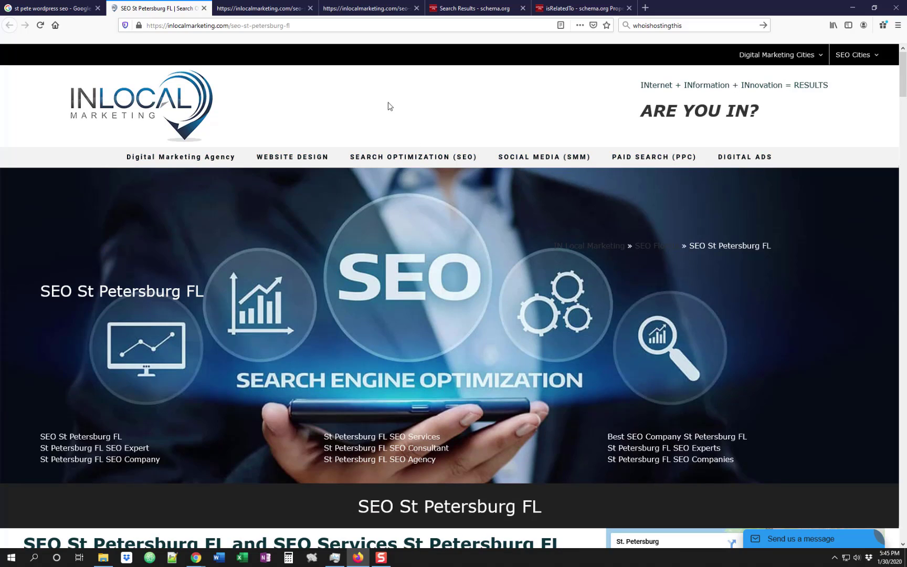
Go back to the second page source and find the start of the Service schema after the testimonials.
left_click(264, 15)
left_click(454, 8)
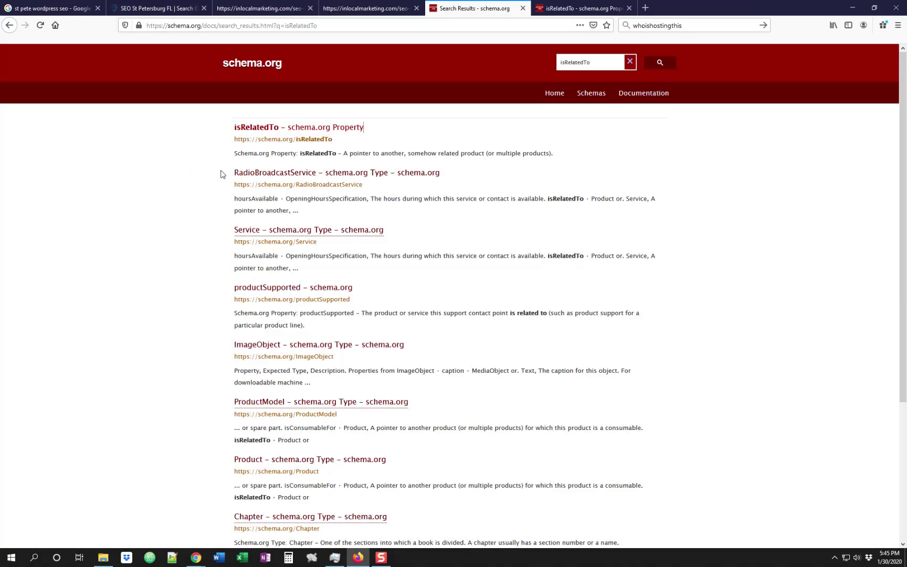
left_click(339, 13)
scroll(233, 229, "down", 10)
scroll(219, 229, "up", 15)
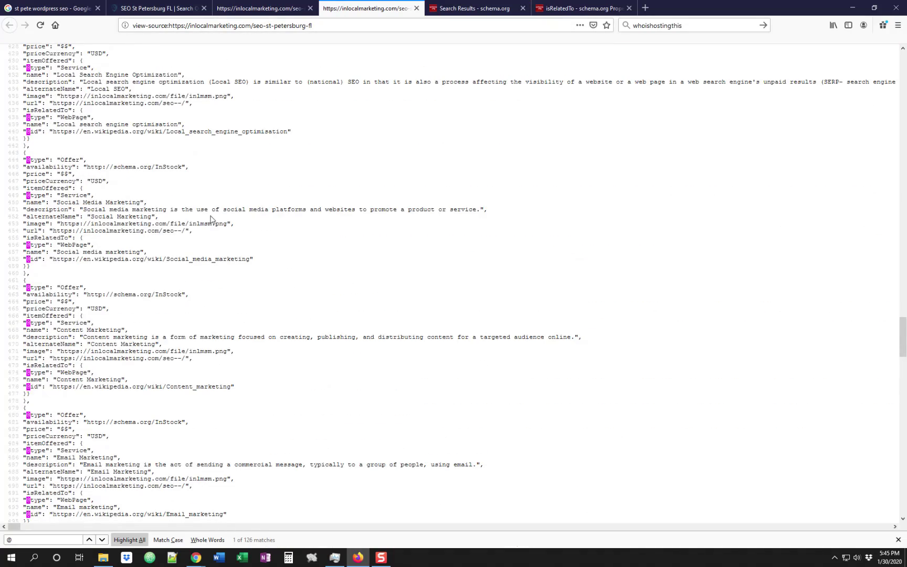
scroll(189, 194, "up", 16)
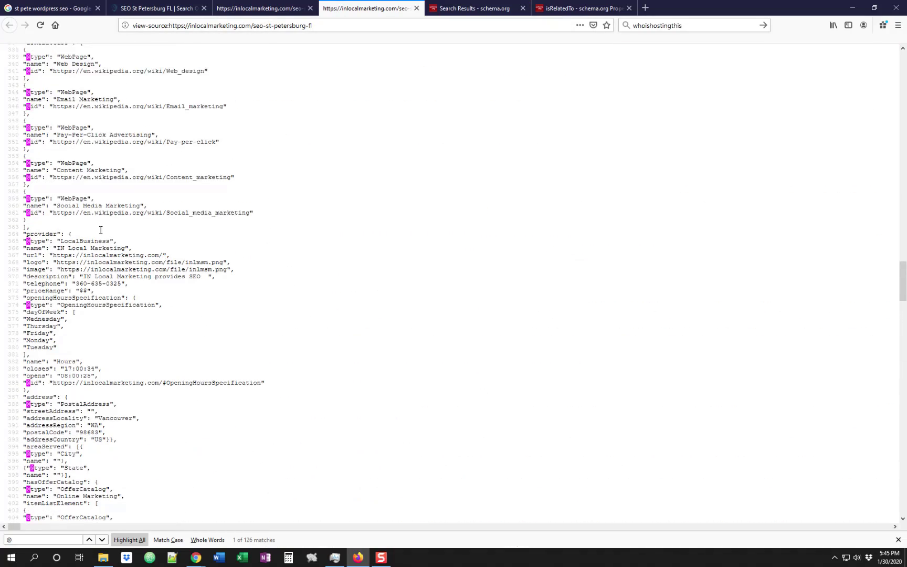
scroll(123, 250, "up", 3)
scroll(104, 248, "up", 2)
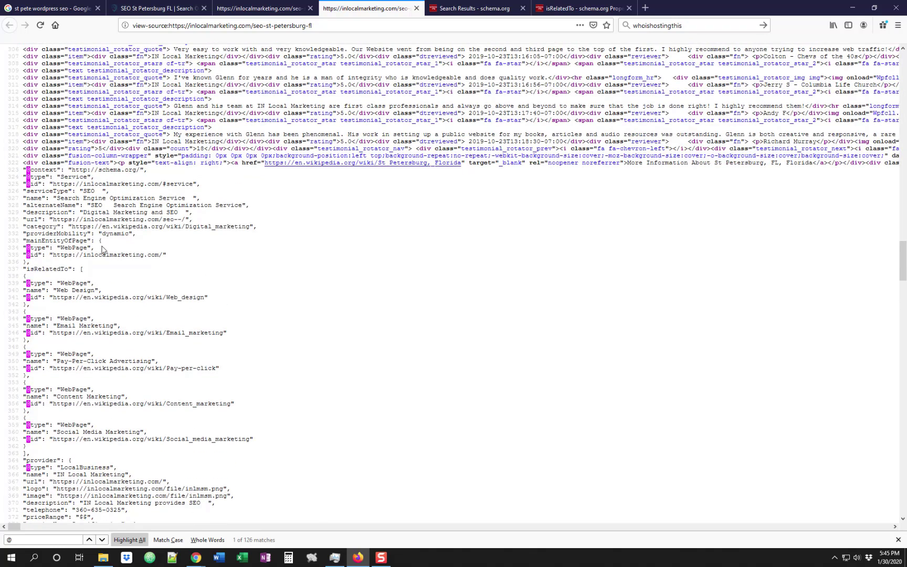
Review the provider's business details, hours and address, and highlight the InStock availability line of the first SEO offer.
scroll(63, 278, "down", 10)
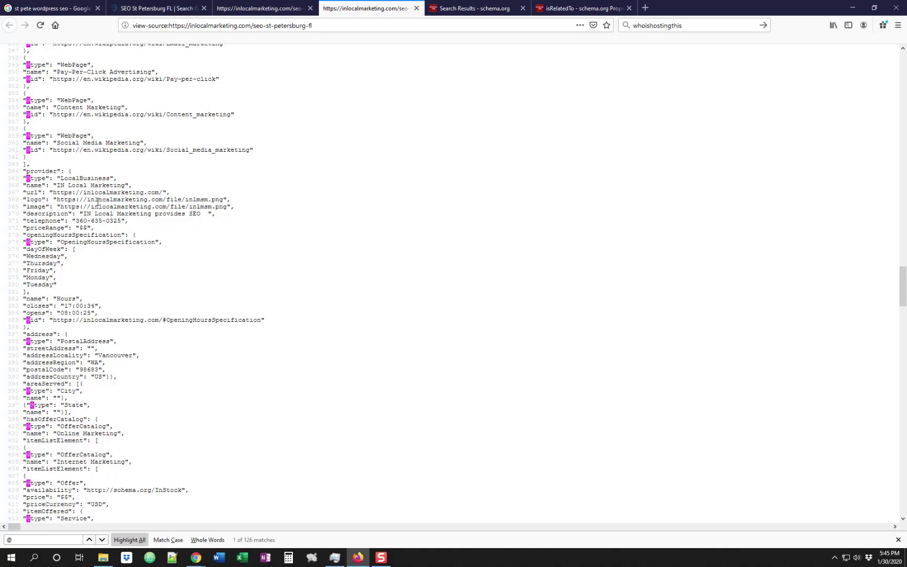
scroll(97, 202, "down", 2)
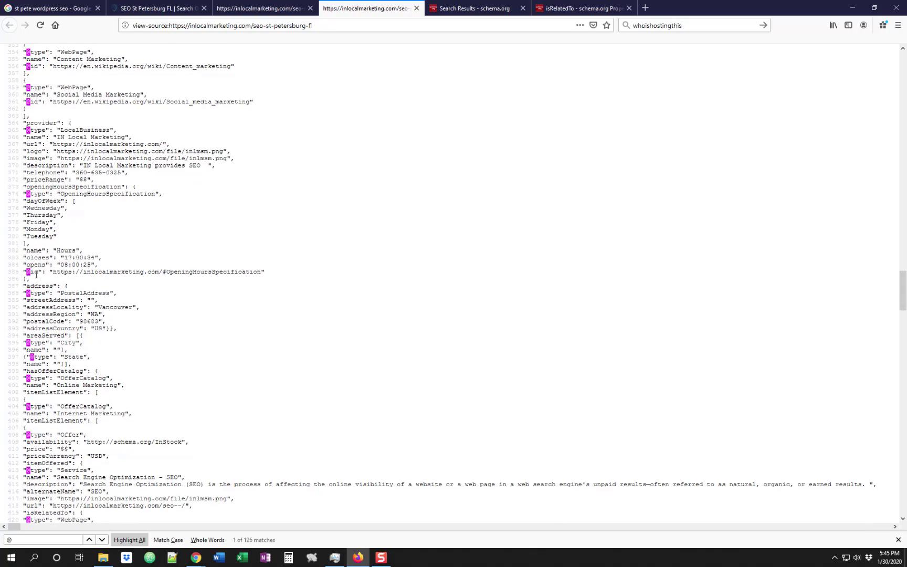
scroll(62, 272, "down", 4)
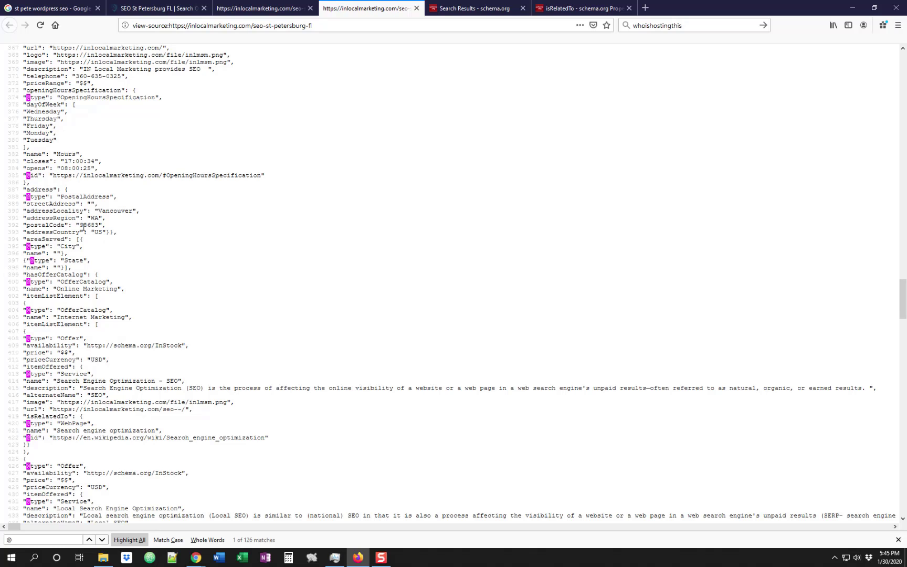
scroll(66, 236, "down", 4)
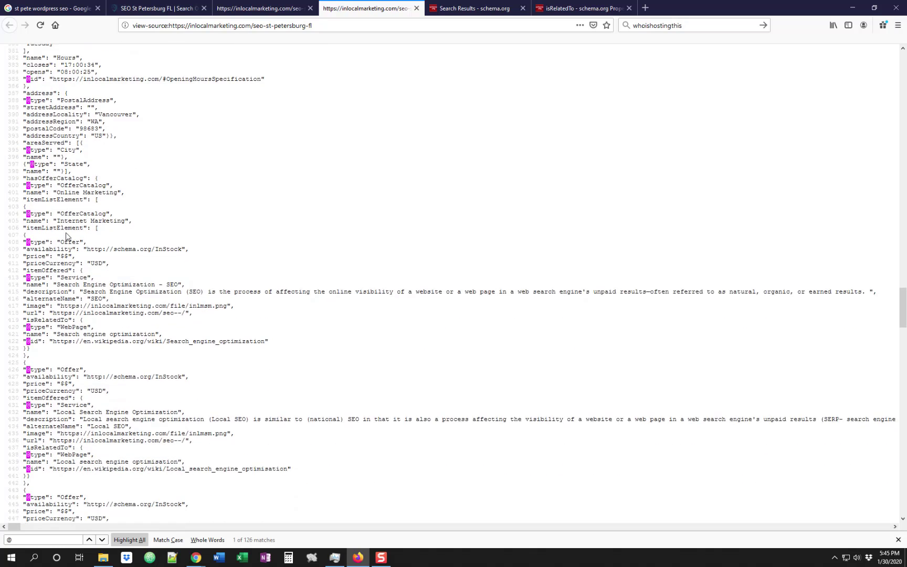
scroll(66, 236, "down", 2)
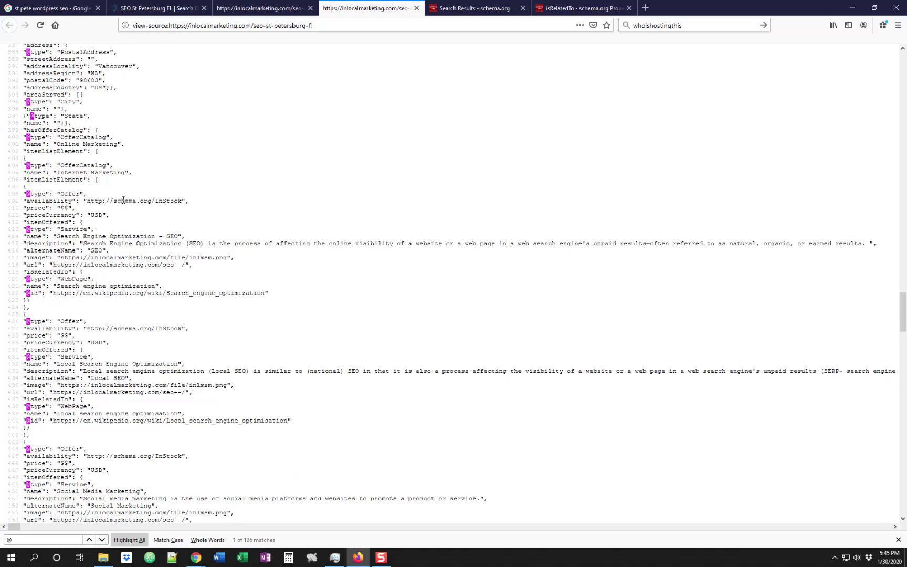
left_click_drag(189, 202, 18, 202)
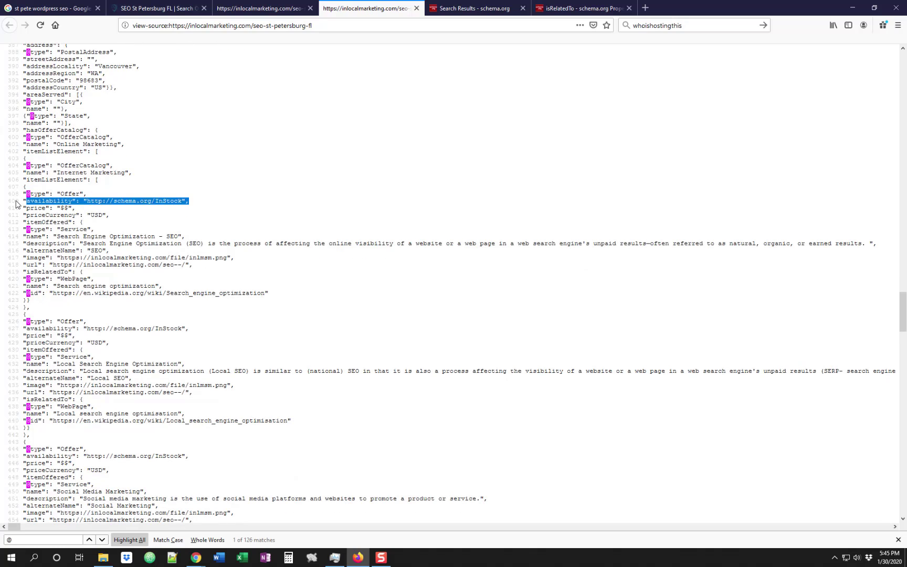
left_click(73, 201)
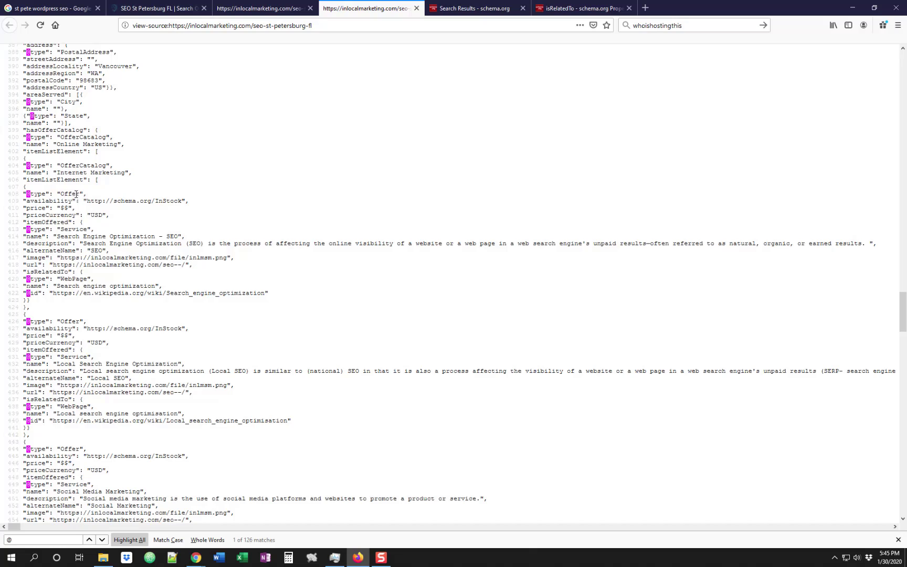
Review the remaining marketing and advertising offers through to the questions and answers of the FAQPage schema.
scroll(76, 194, "down", 16)
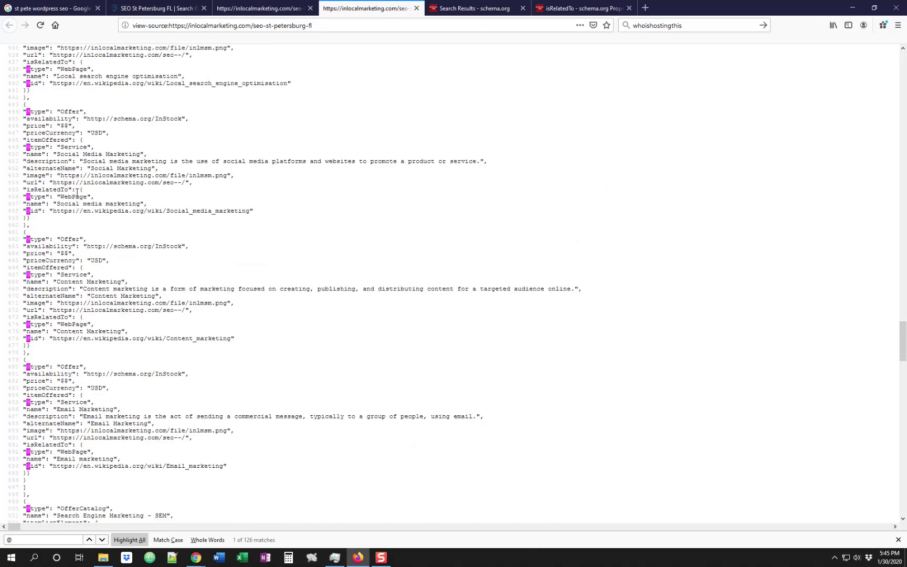
scroll(76, 195, "down", 14)
scroll(77, 196, "down", 20)
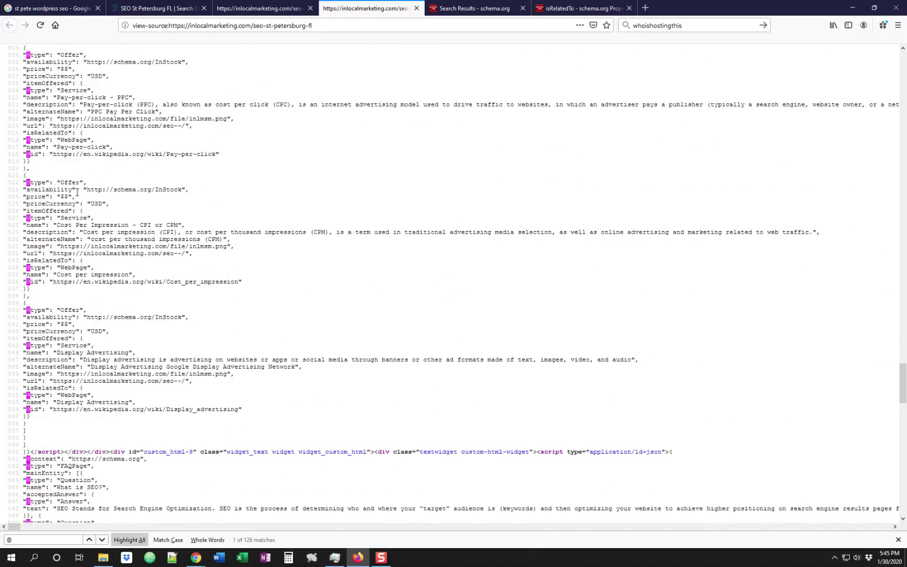
scroll(77, 192, "up", 5)
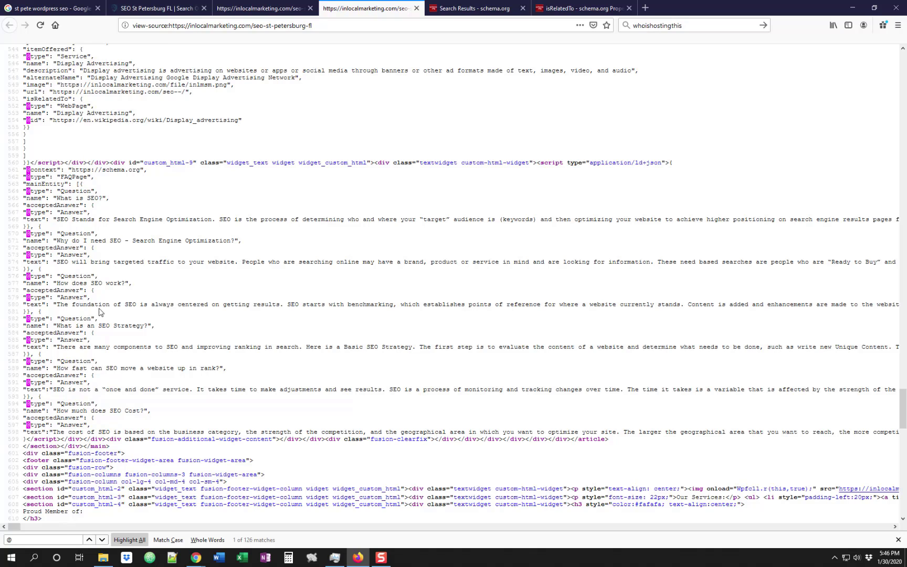
Copy the FAQ question "How does SEO work" from the second page source and search the live SEO St Petersburg FL page for it.
left_click_drag(126, 282, 56, 283)
key("ctrl+c")
left_click(157, 8)
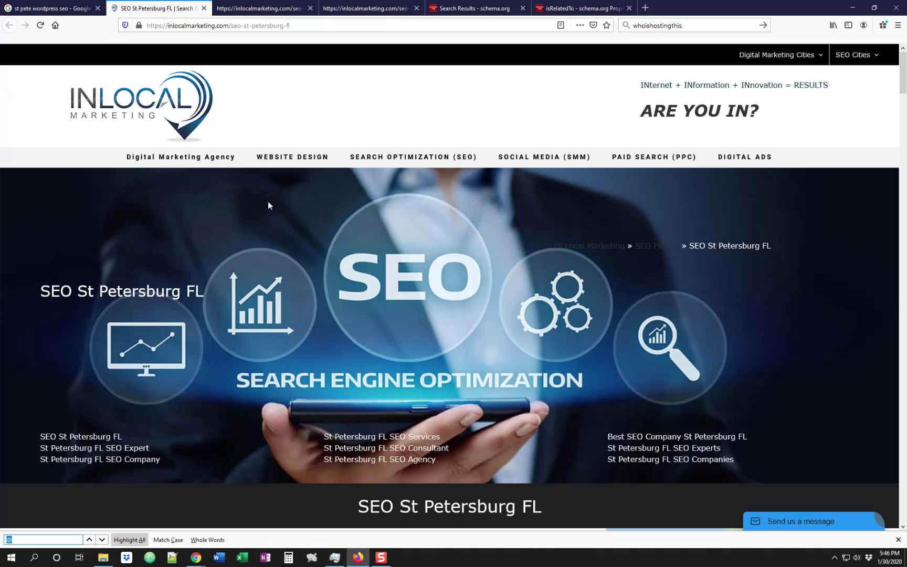
key("ctrl+v")
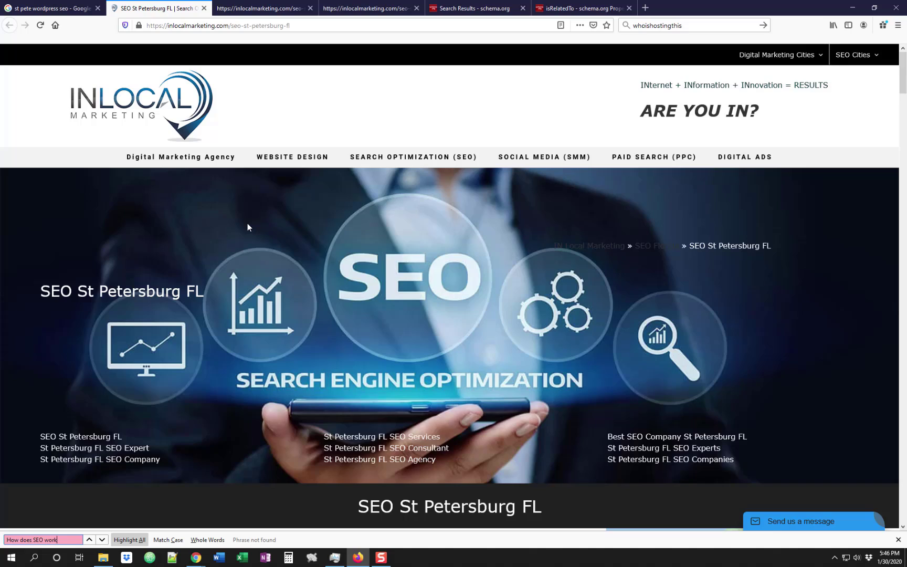
Check the live page's process, packages, contact form and Florida city list for the FAQ content.
scroll(352, 176, "down", 15)
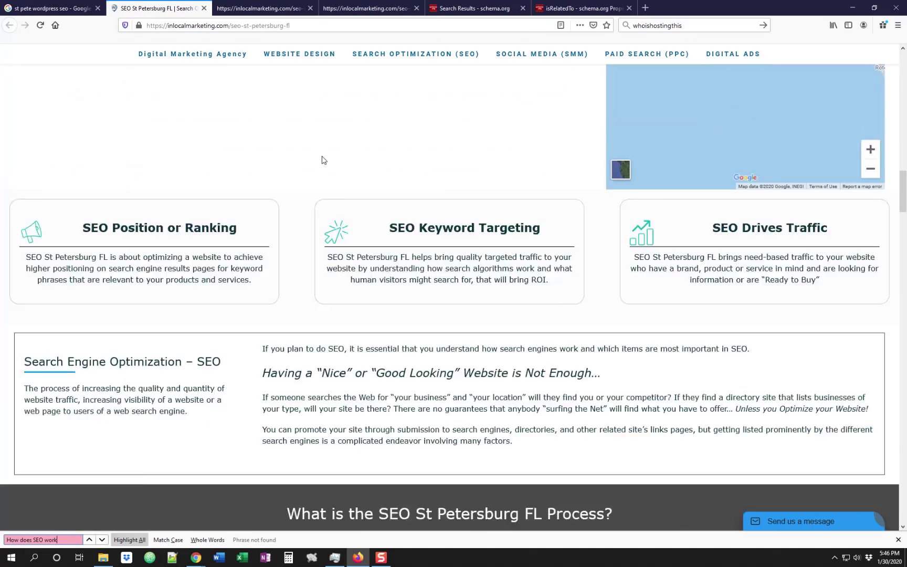
scroll(275, 239, "down", 20)
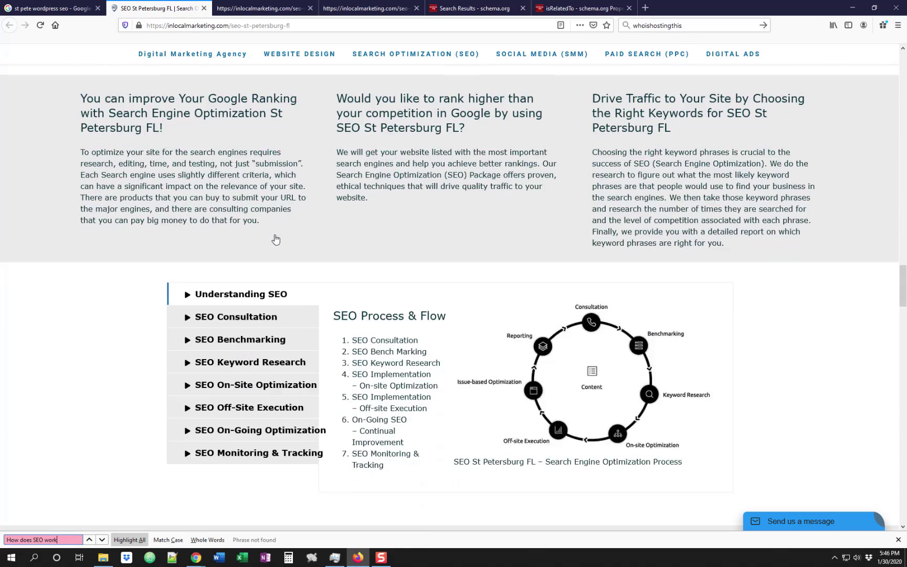
scroll(164, 190, "down", 8)
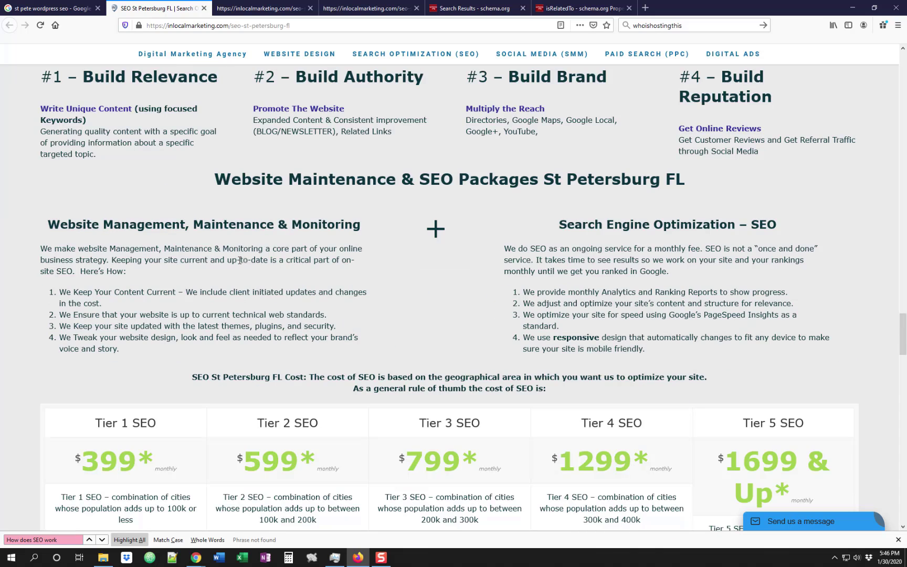
scroll(266, 259, "down", 15)
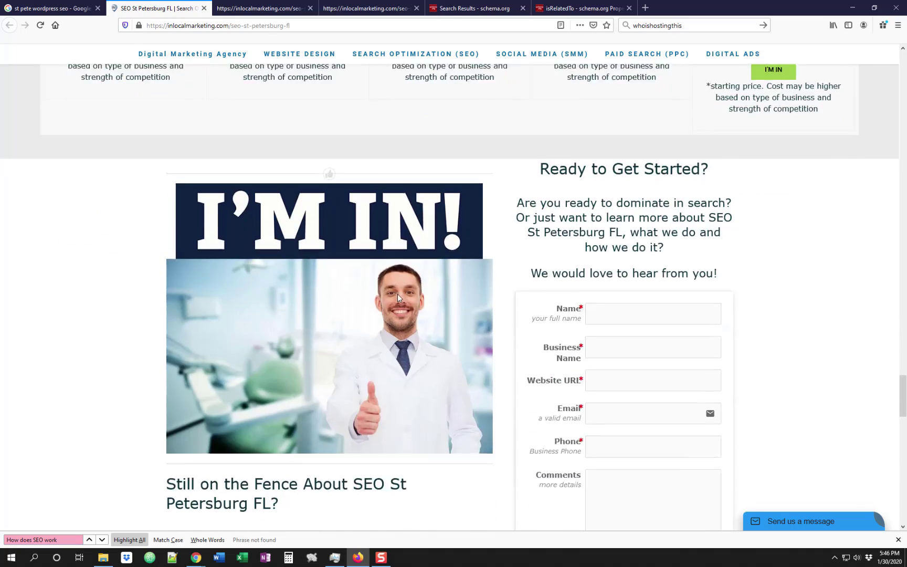
scroll(401, 284, "down", 20)
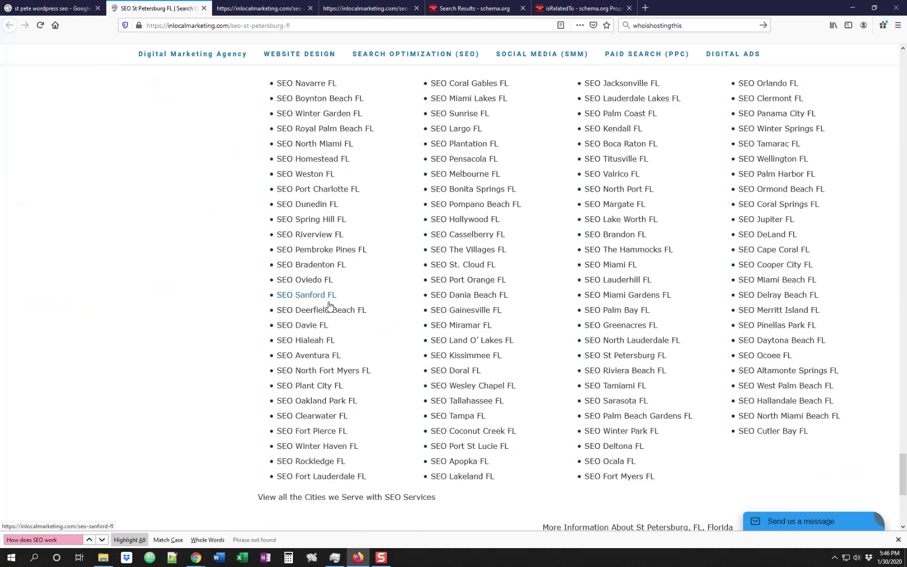
Highlight the FAQPage type in the second page source and return to the live SEO St Petersburg FL page.
key("ctrl+Tab")
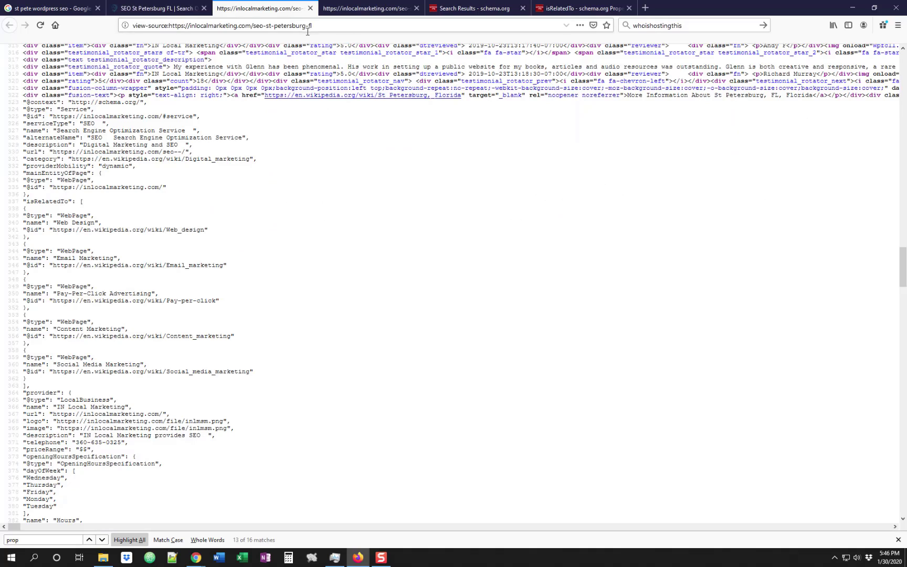
left_click(336, 8)
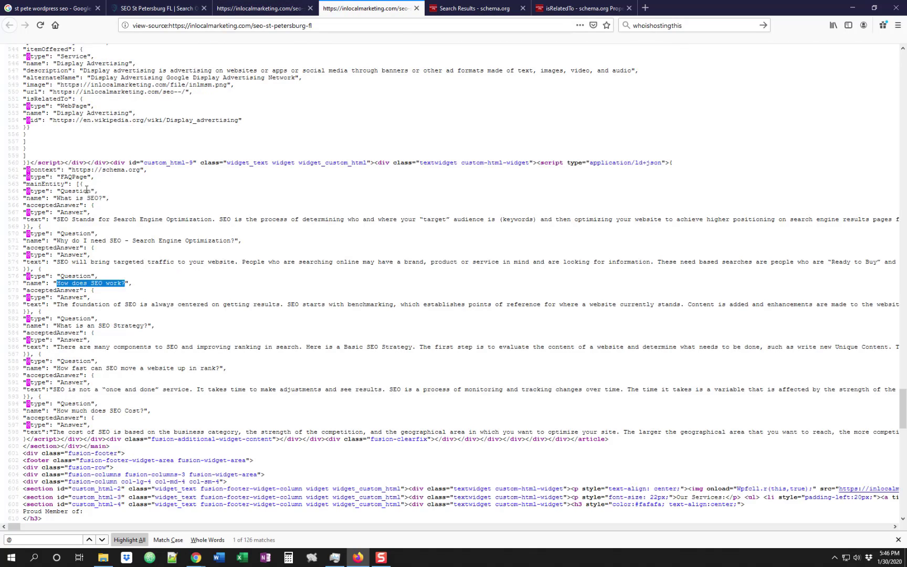
left_click_drag(87, 176, 62, 179)
key("ctrl+shift+Tab")
key("ctrl+shift+Tab")
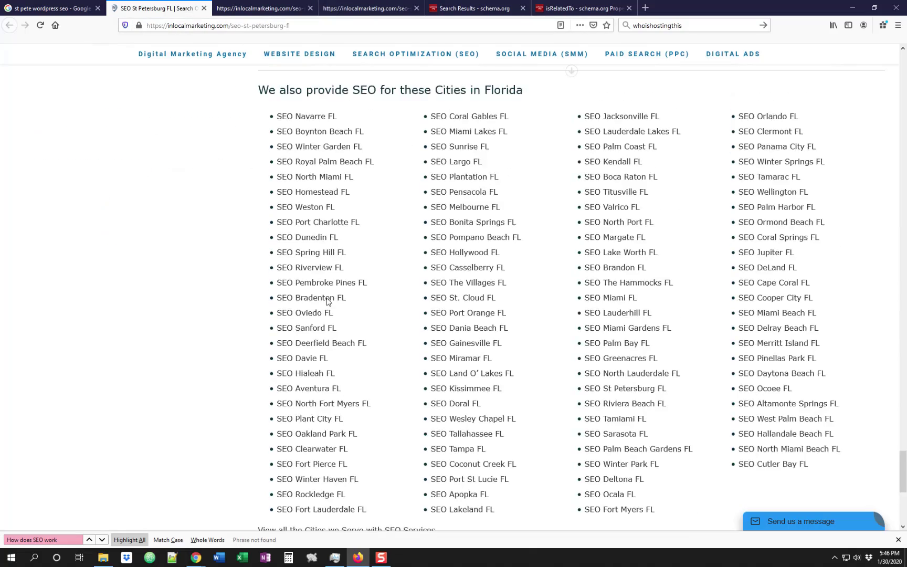
Look over the live page from header to footer and open its Sitemap in a new tab.
middle_click(221, 295)
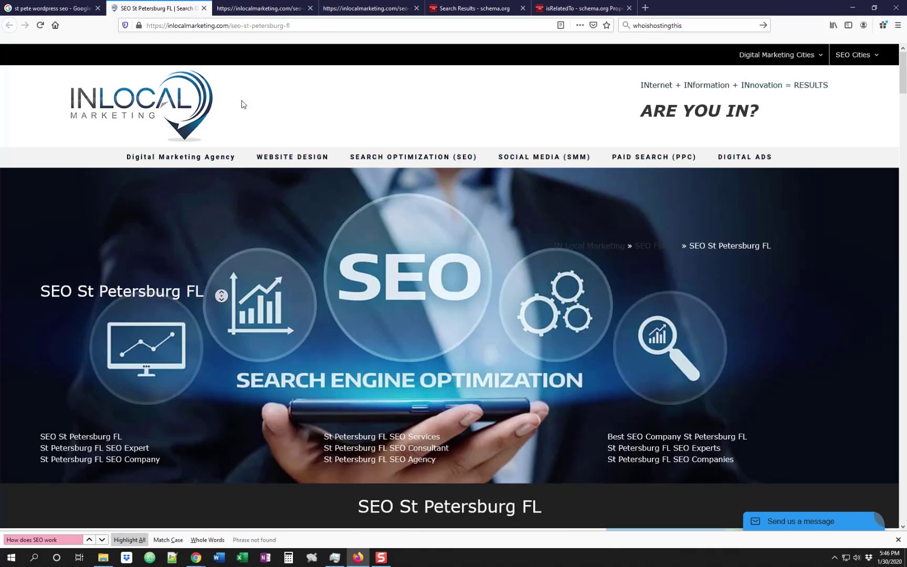
left_click(244, 103)
mouse_move(857, 57)
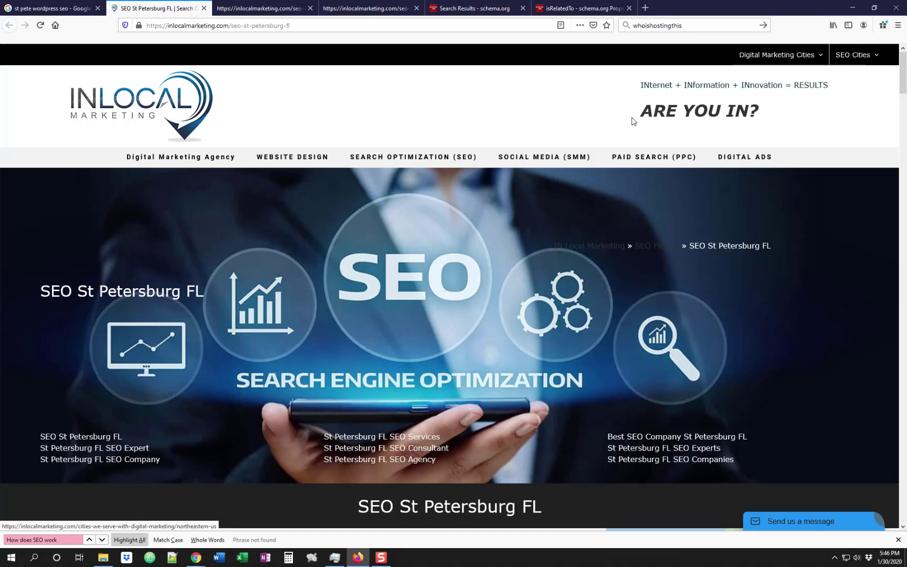
middle_click(391, 103)
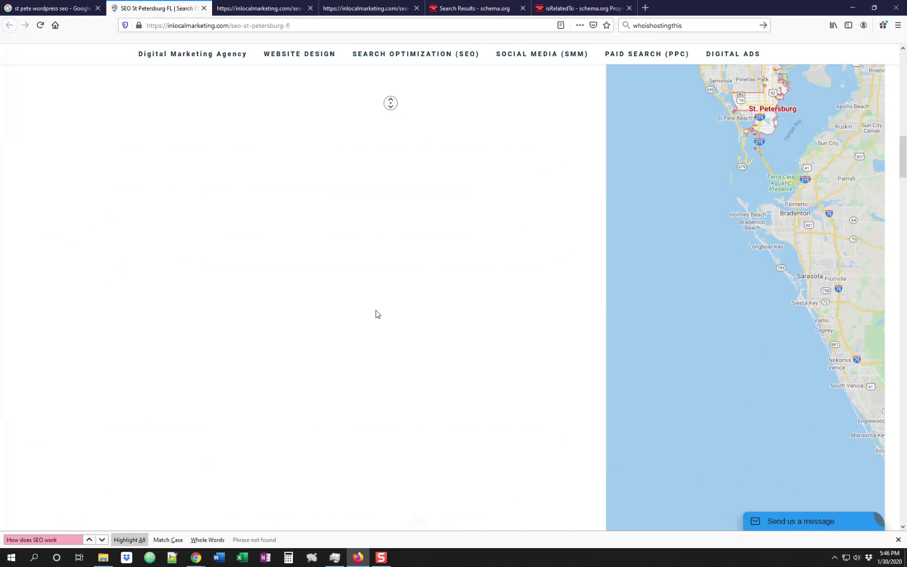
left_click(375, 313)
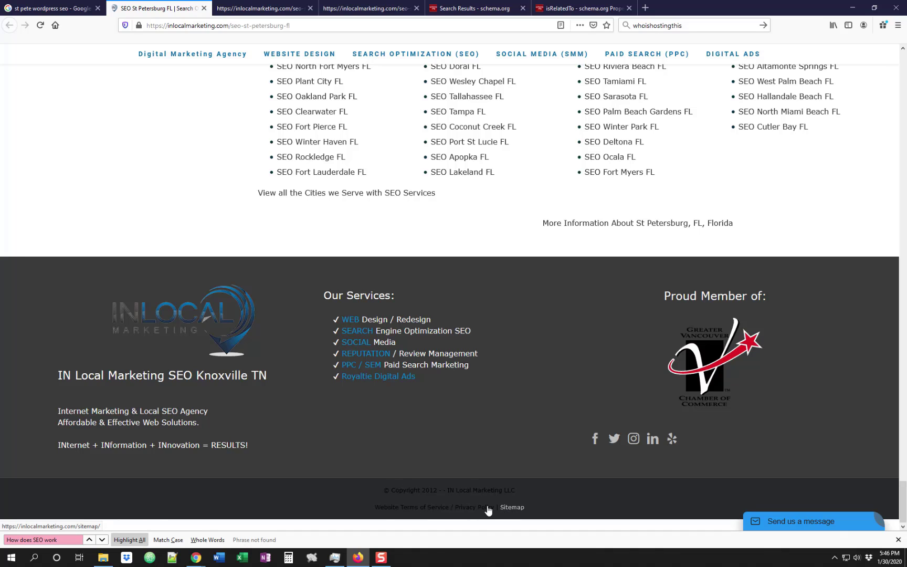
middle_click(512, 507)
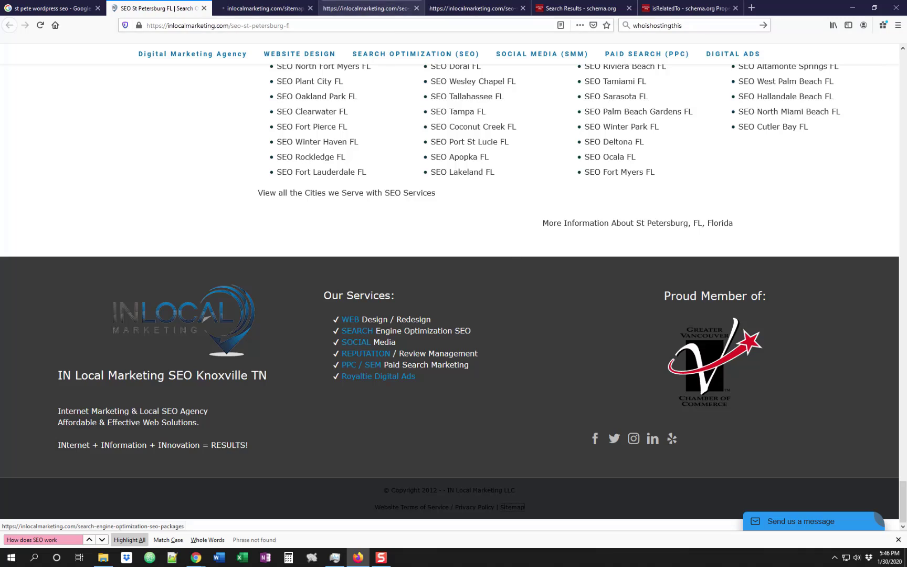
key("ctrl+Tab")
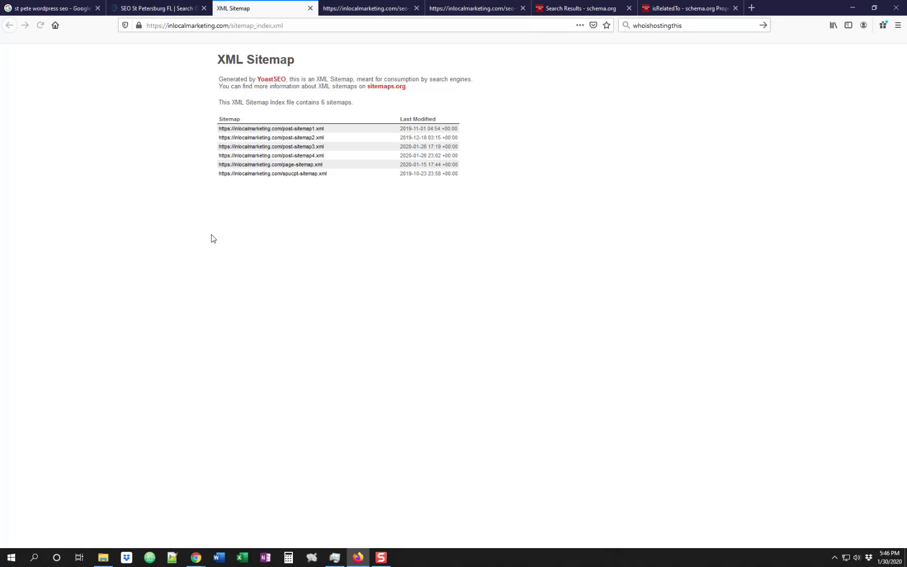
Open page-sitemap.xml from the sitemap index and review the page URLs it lists.
left_click(291, 165)
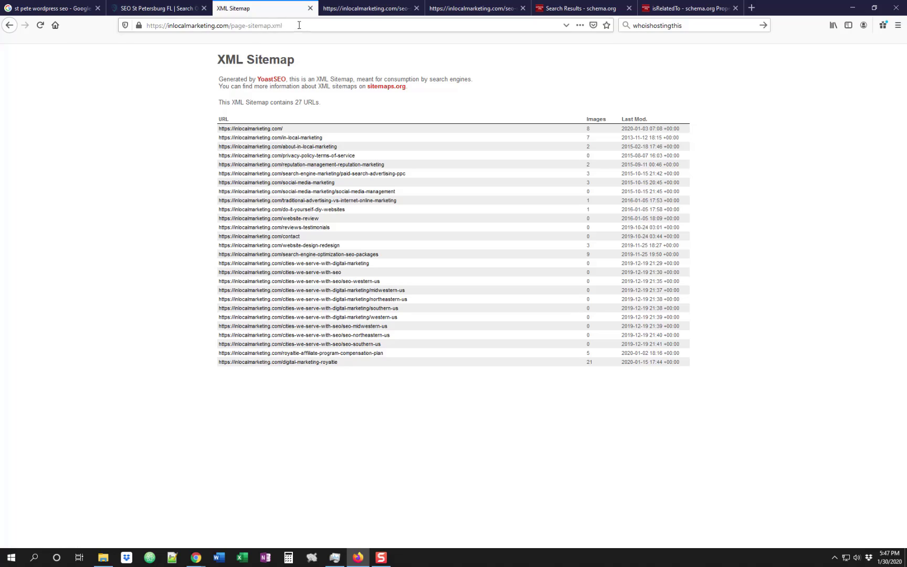
left_click_drag(299, 25, 231, 25)
left_click(146, 168)
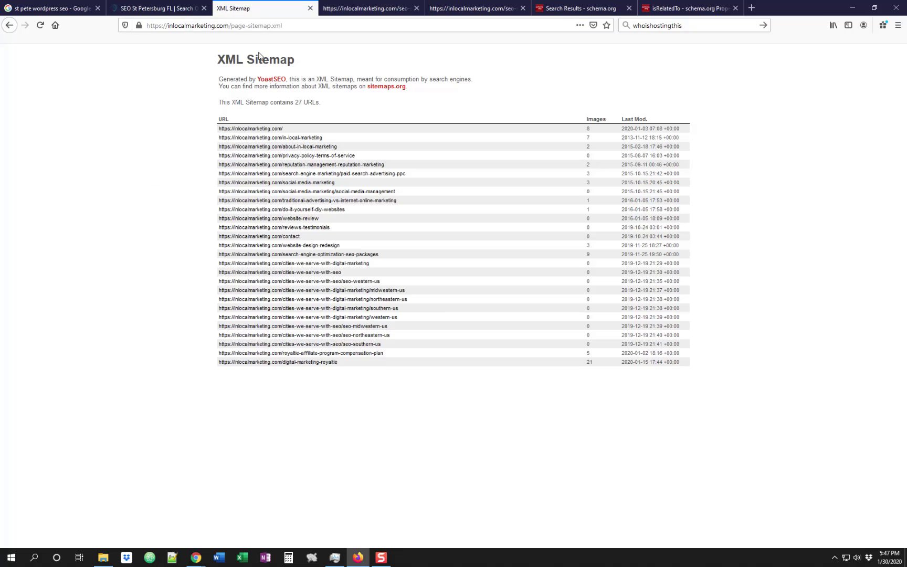
Return to the second page source and review the Organization schema's business description, address and profile links after the FAQ markup.
left_click(180, 14)
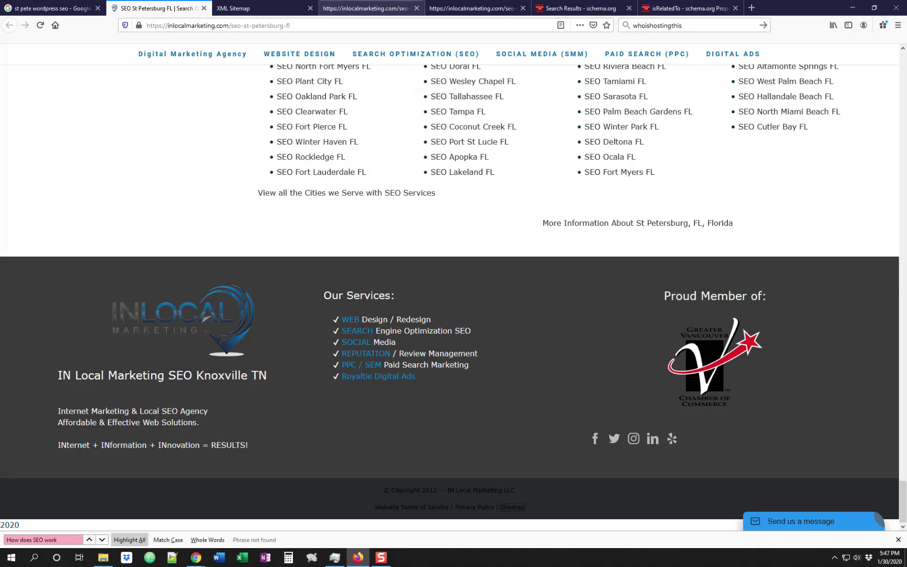
left_click(367, 8)
left_click(472, 7)
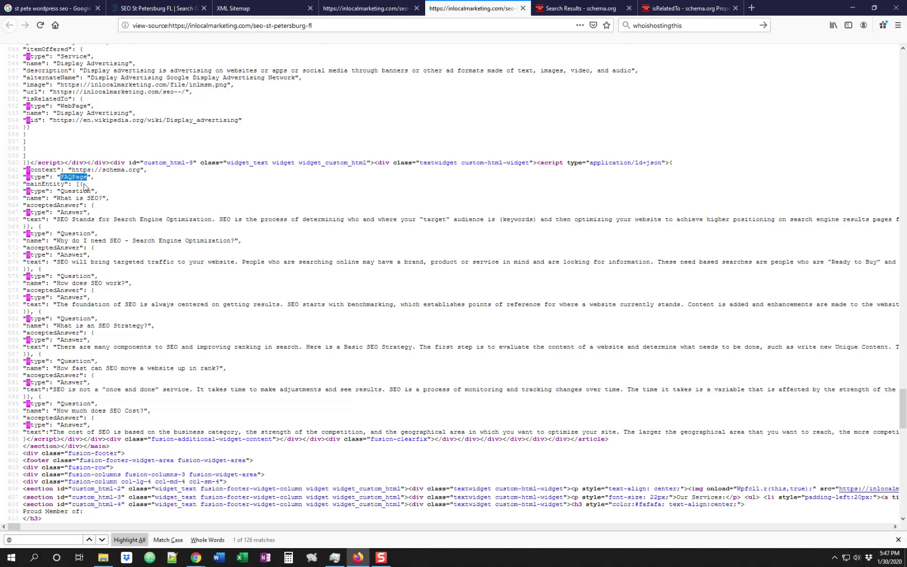
left_click(122, 220)
scroll(122, 220, "down", 5)
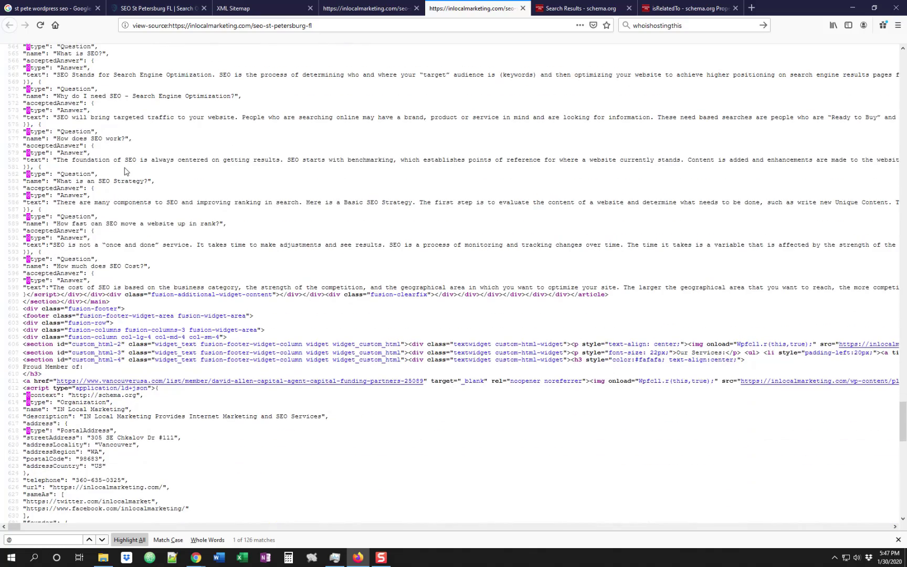
scroll(124, 172, "down", 5)
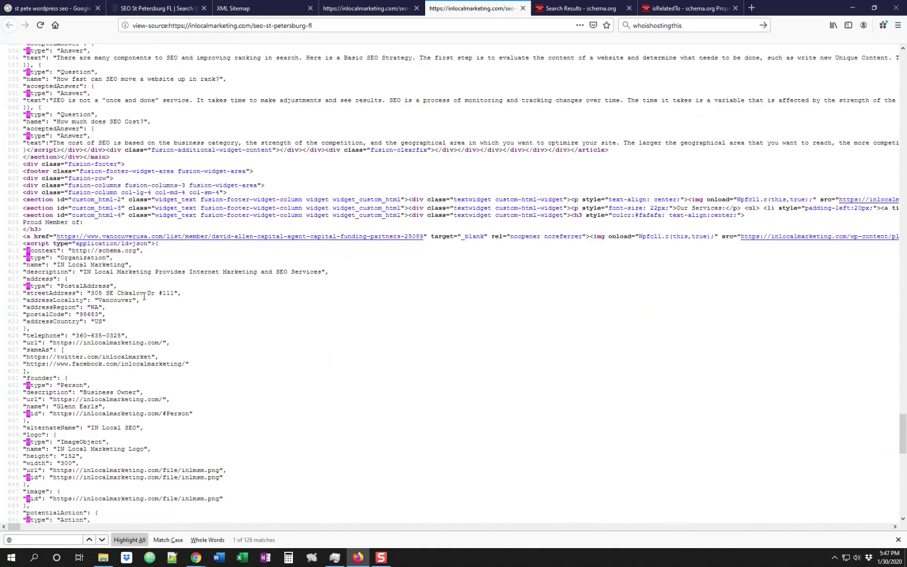
scroll(92, 294, "down", 2)
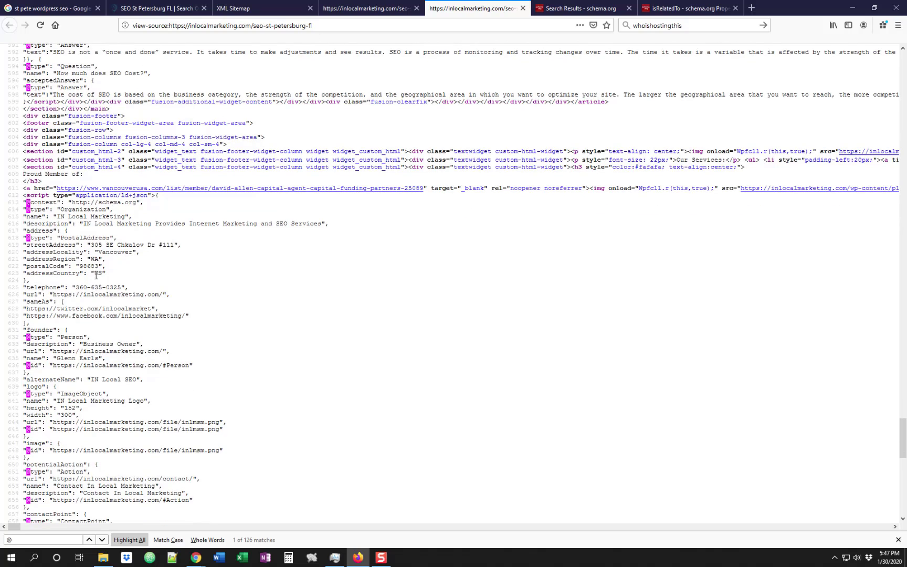
scroll(99, 265, "down", 4)
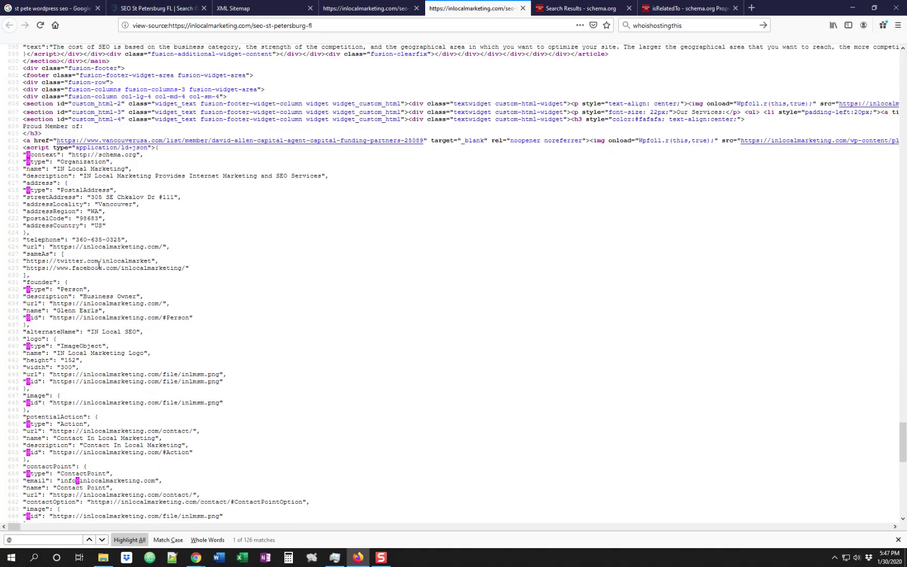
Highlight the founder's name in the Organization schema and review its logo, potentialAction and contactPoint entries.
left_click_drag(100, 261, 55, 260)
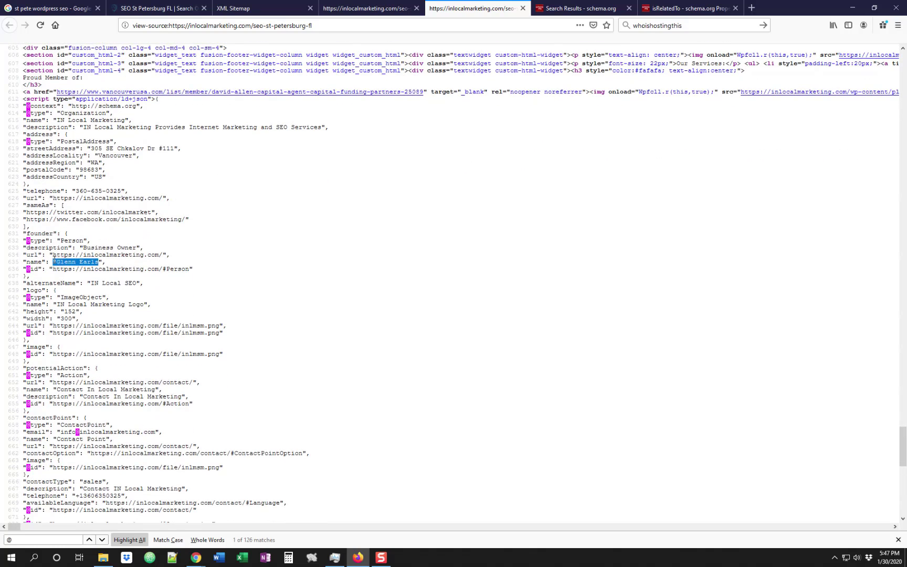
left_click(55, 261)
scroll(124, 232, "down", 4)
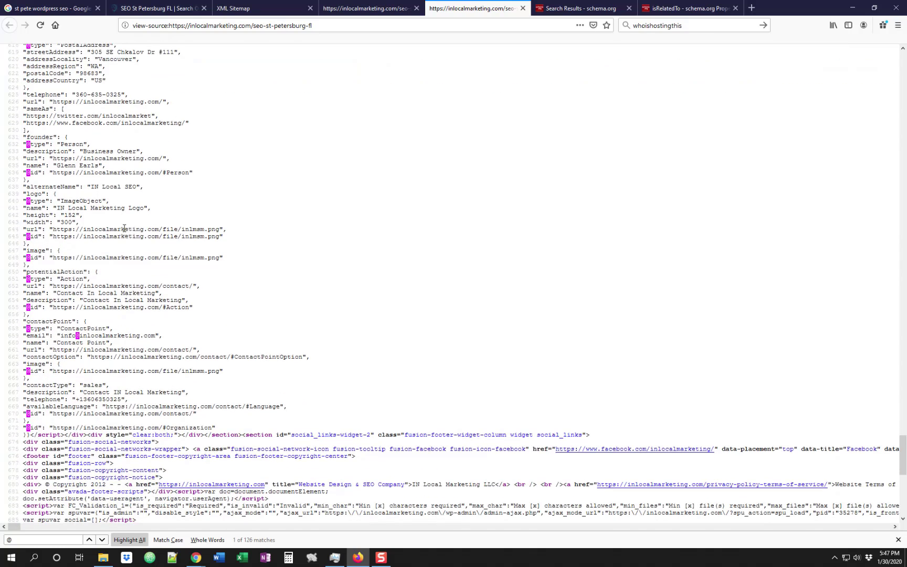
scroll(124, 229, "down", 4)
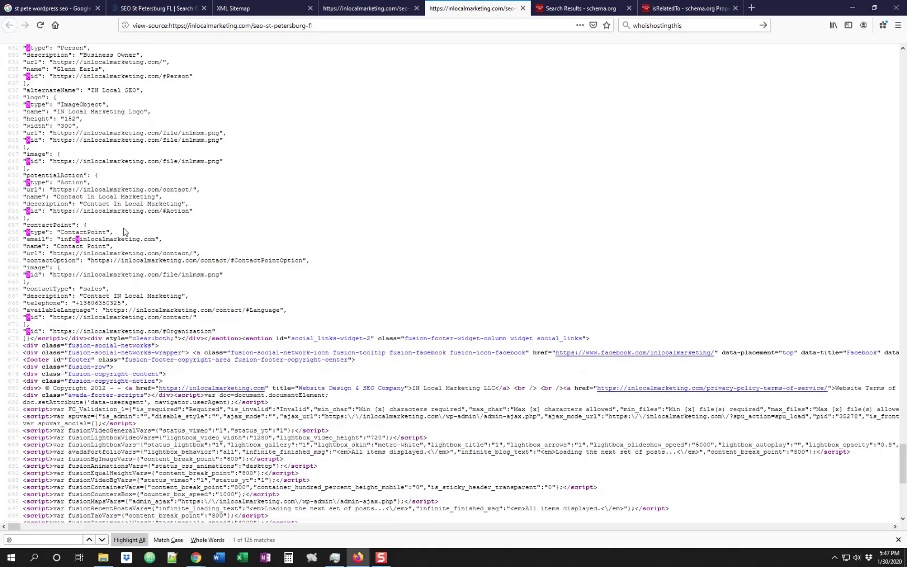
scroll(124, 231, "down", 2)
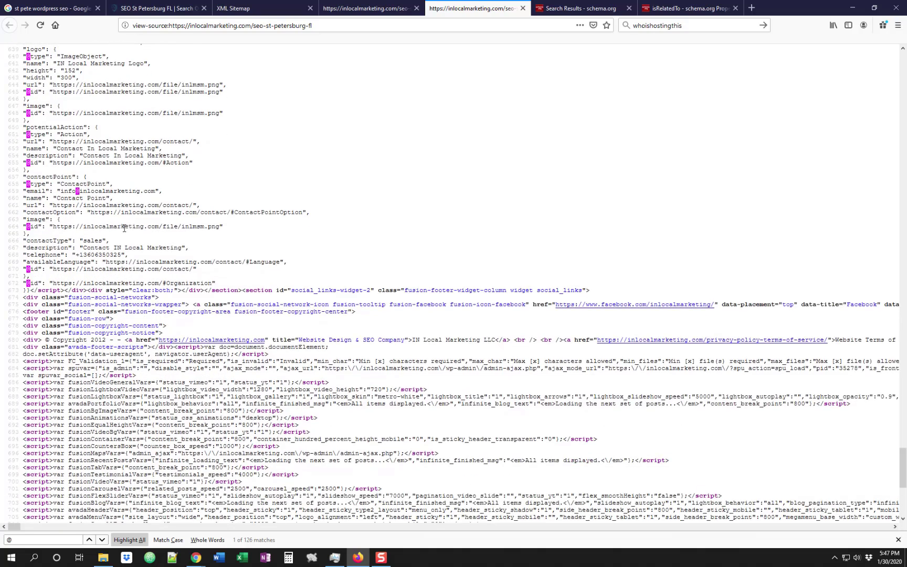
scroll(124, 229, "down", 2)
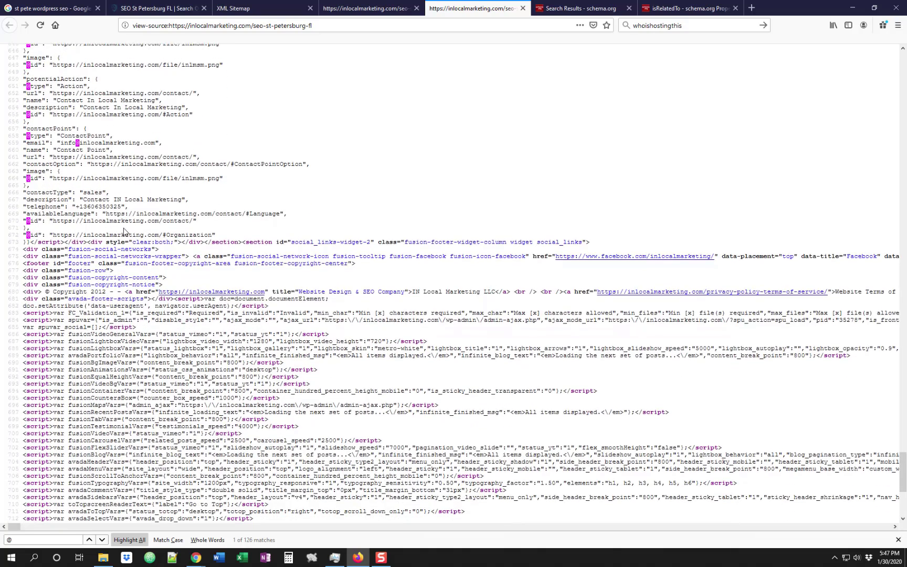
Check the remaining footer scripts to the end of the source, and look back over the earlier schema and form code.
scroll(133, 197, "down", 12)
scroll(210, 252, "up", 8)
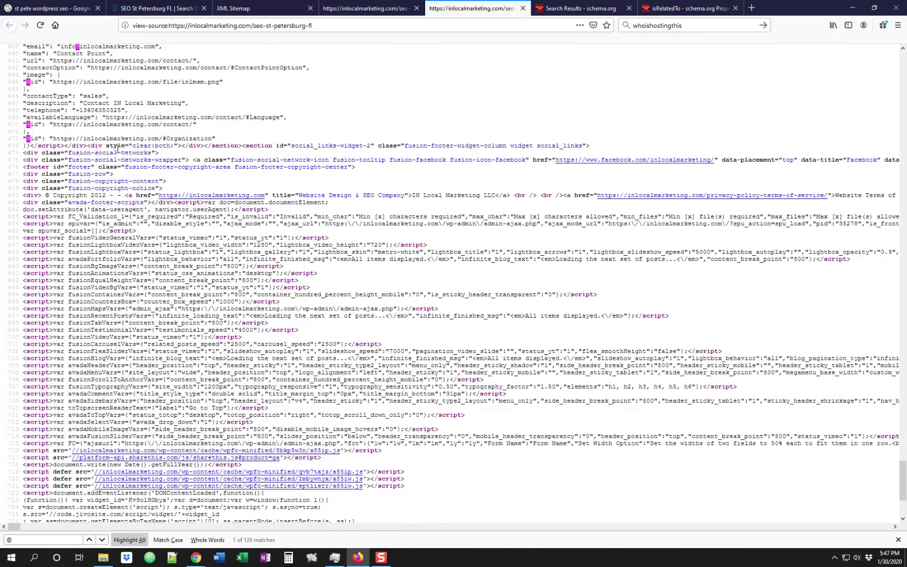
scroll(261, 277, "down", 8)
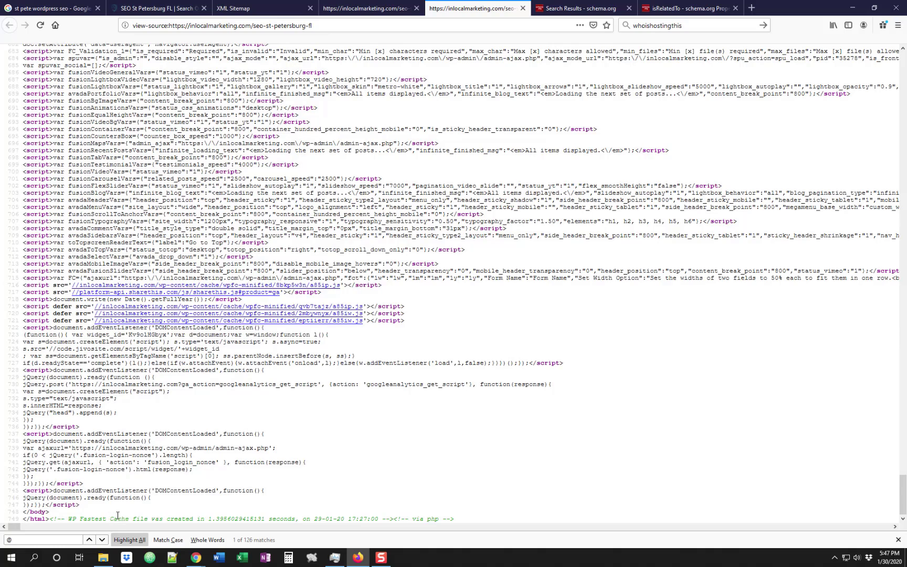
scroll(243, 398, "up", 10)
middle_click(328, 359)
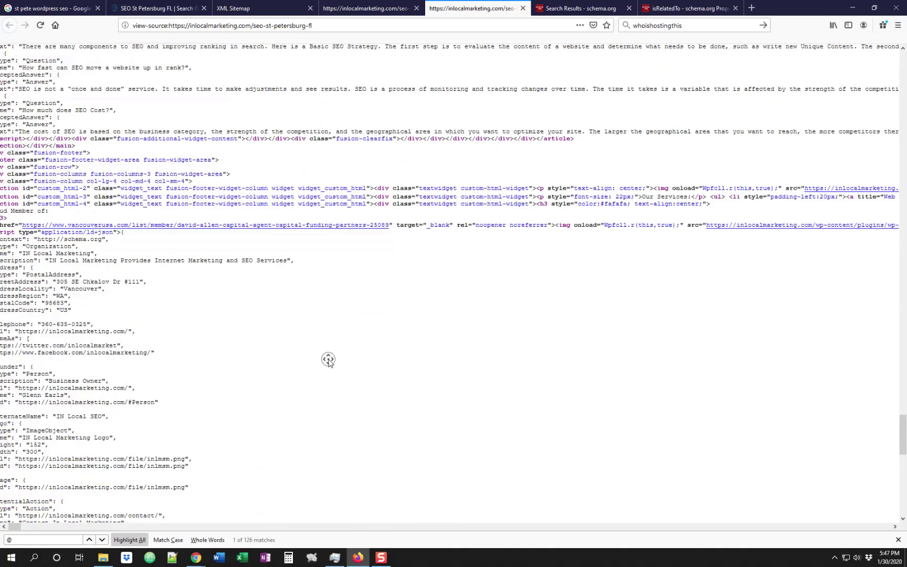
scroll(328, 359, "up", 20)
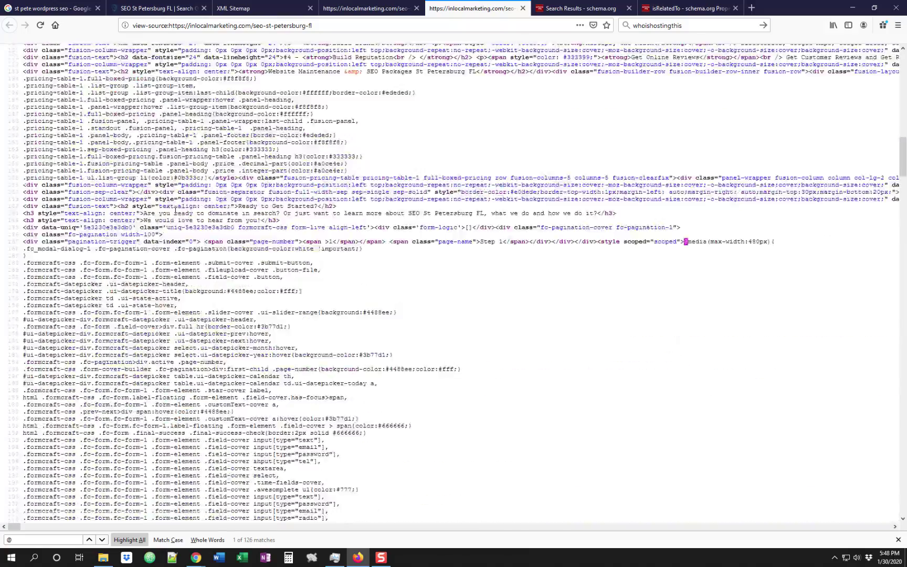
Return to the live SEO St Petersburg FL page and look at its contact form and testimonials section.
left_click(370, 8)
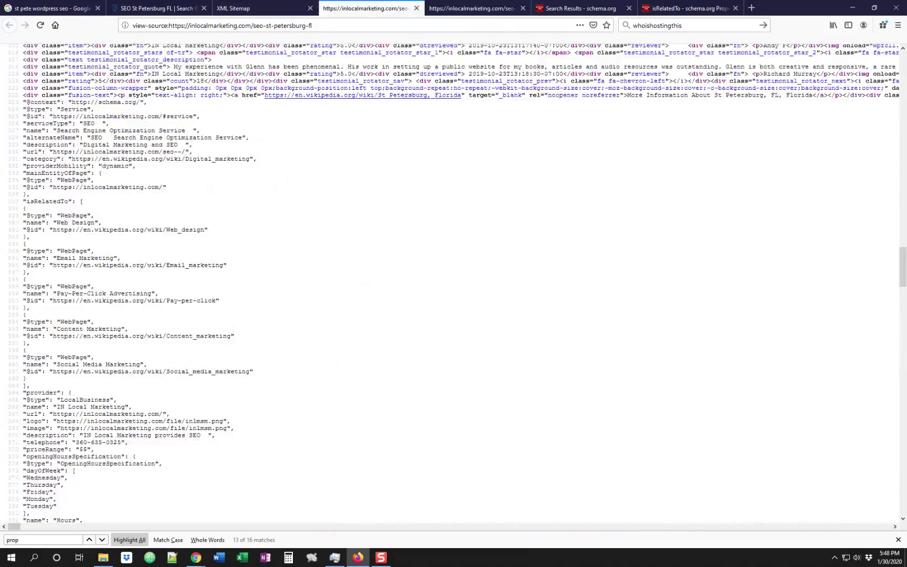
left_click(158, 9)
scroll(231, 299, "up", 15)
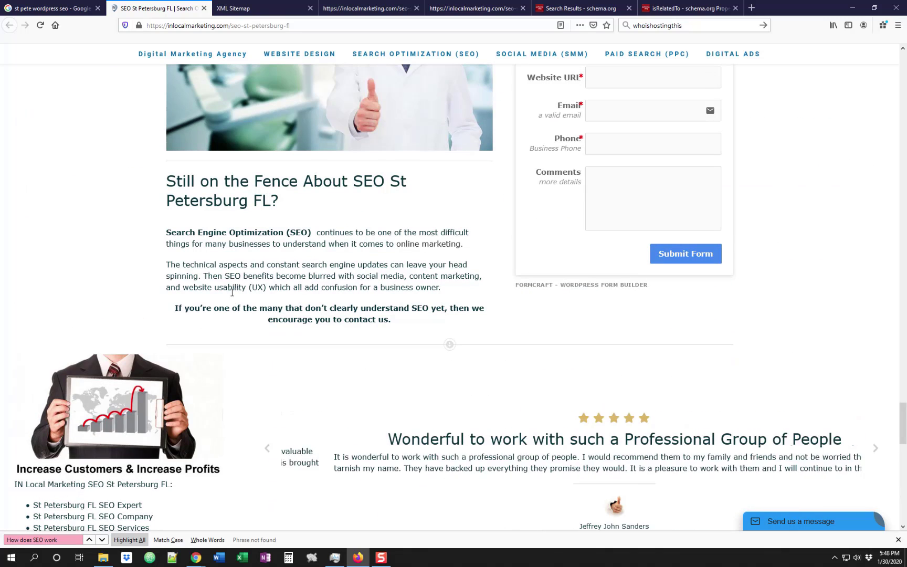
Switch to the Webmaster Guidelines in Chrome and review the quality guidelines, basic principles and list of techniques to avoid.
left_click(340, 9)
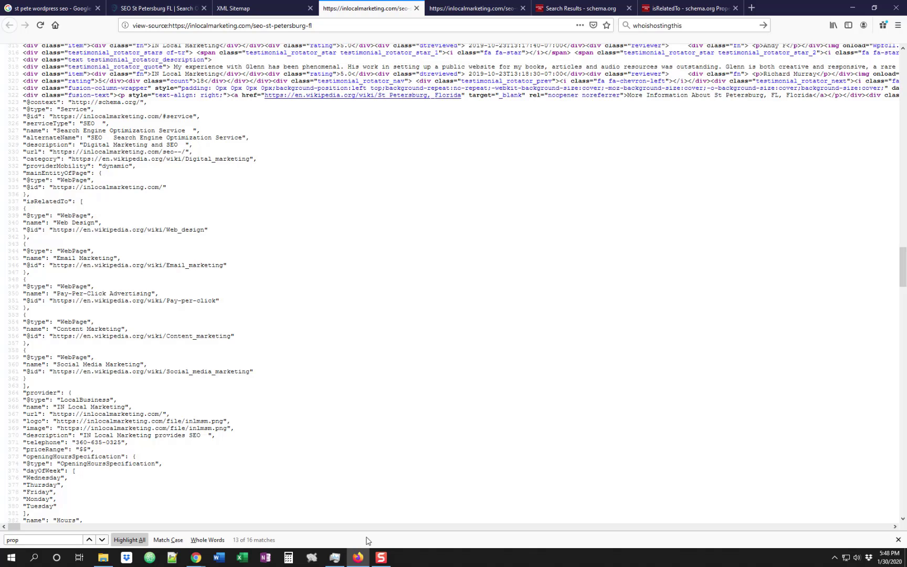
left_click(195, 557)
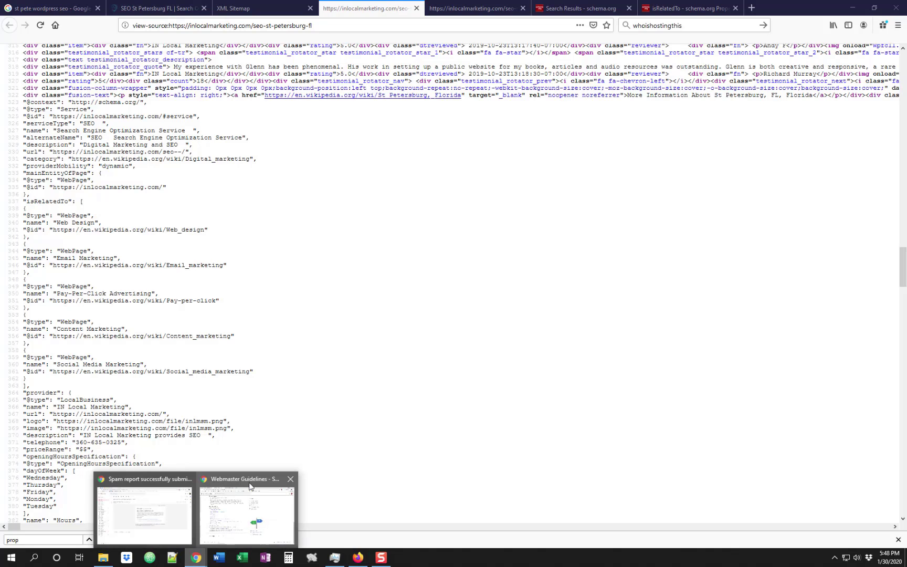
left_click(245, 490)
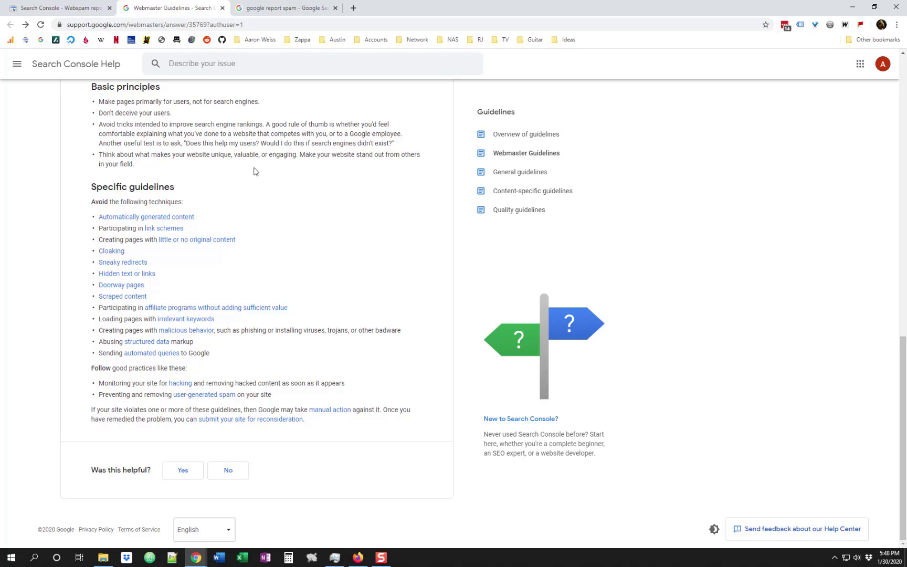
scroll(302, 222, "up", 10)
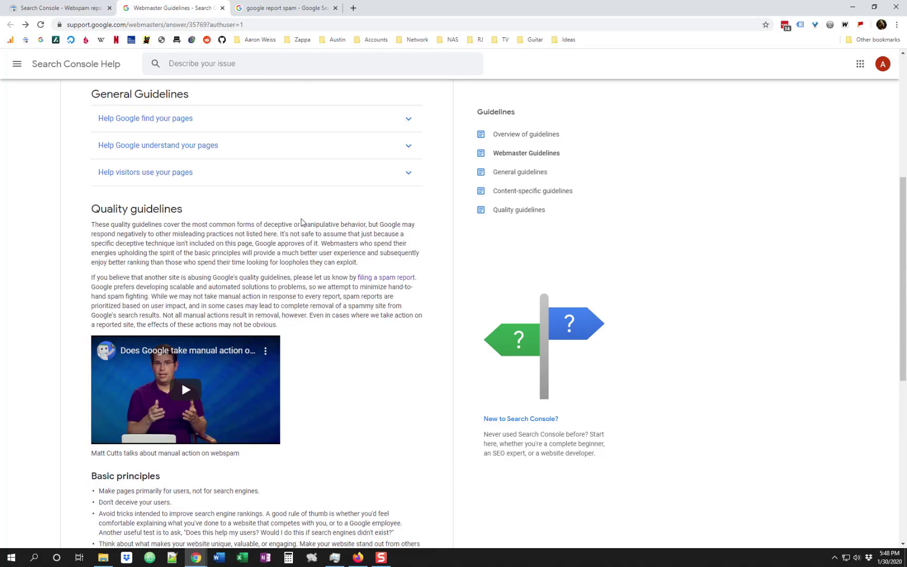
scroll(309, 277, "down", 2)
scroll(339, 315, "down", 7)
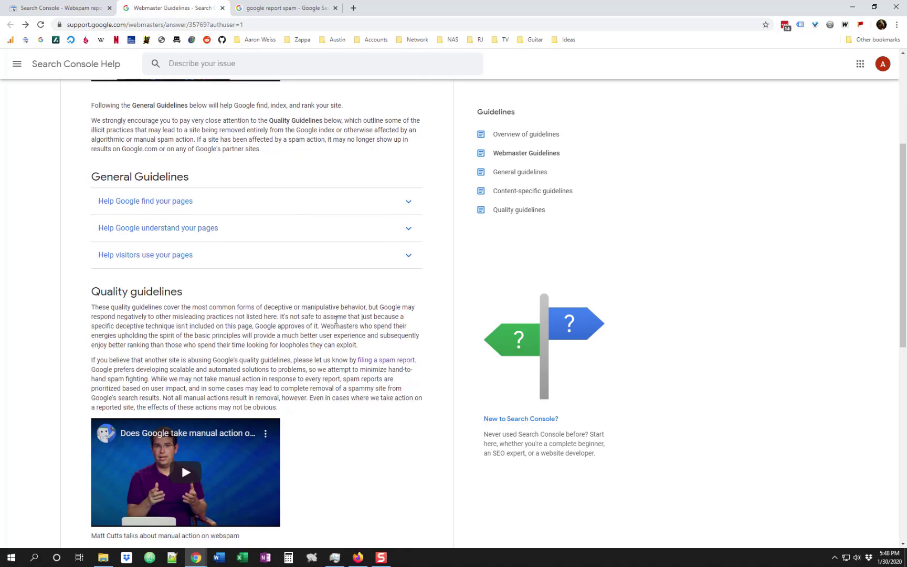
scroll(338, 296, "down", 1)
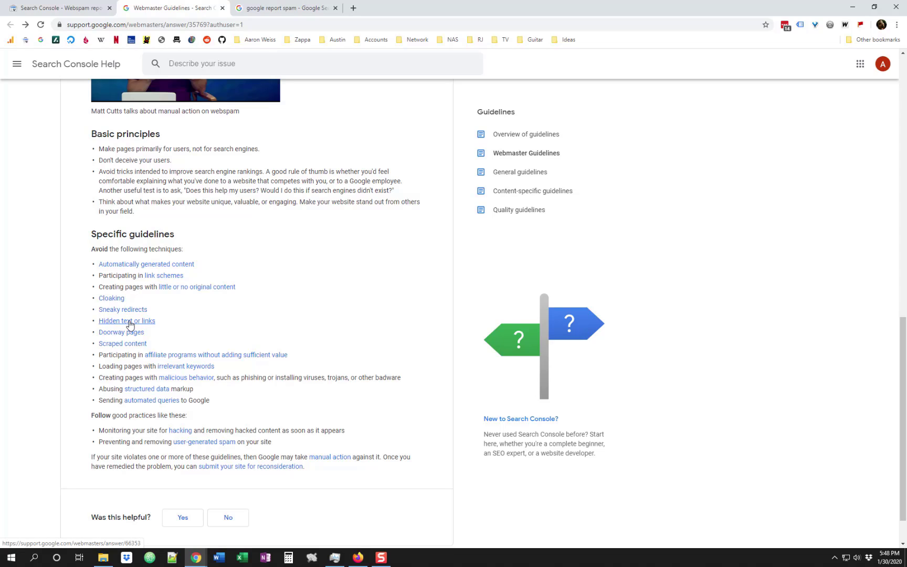
Open the structured data policy and highlight its points on guaranteed display, misleading markup and errors the testing tool misses.
left_click(139, 389)
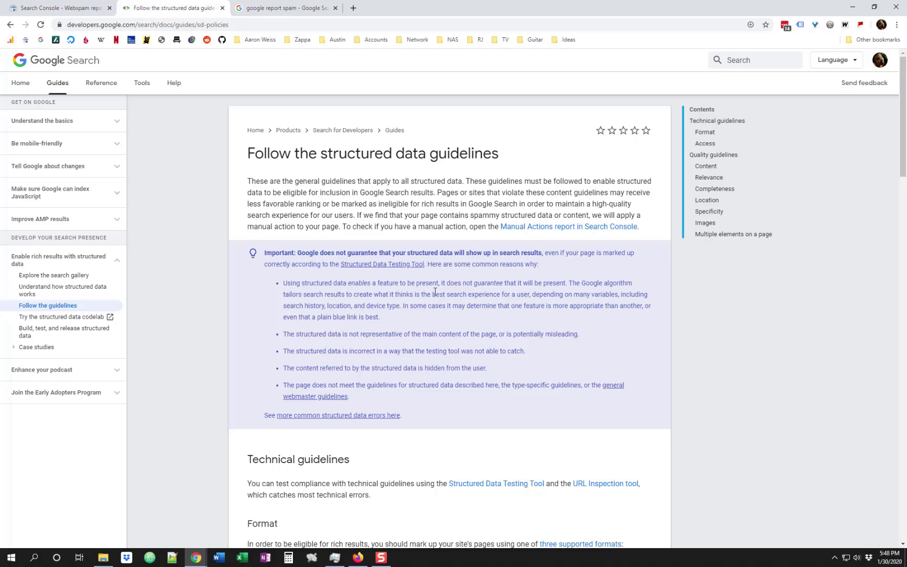
left_click_drag(566, 282, 524, 283)
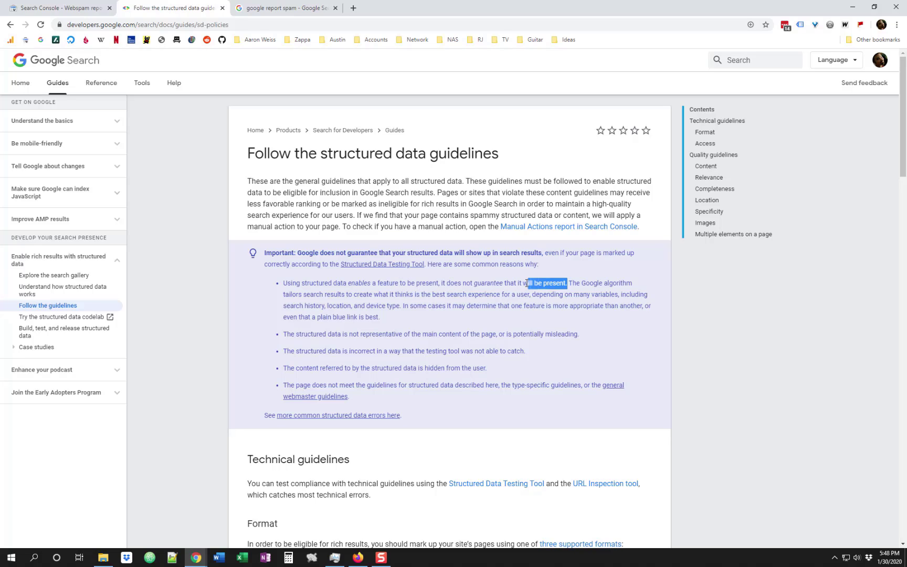
left_click(306, 303)
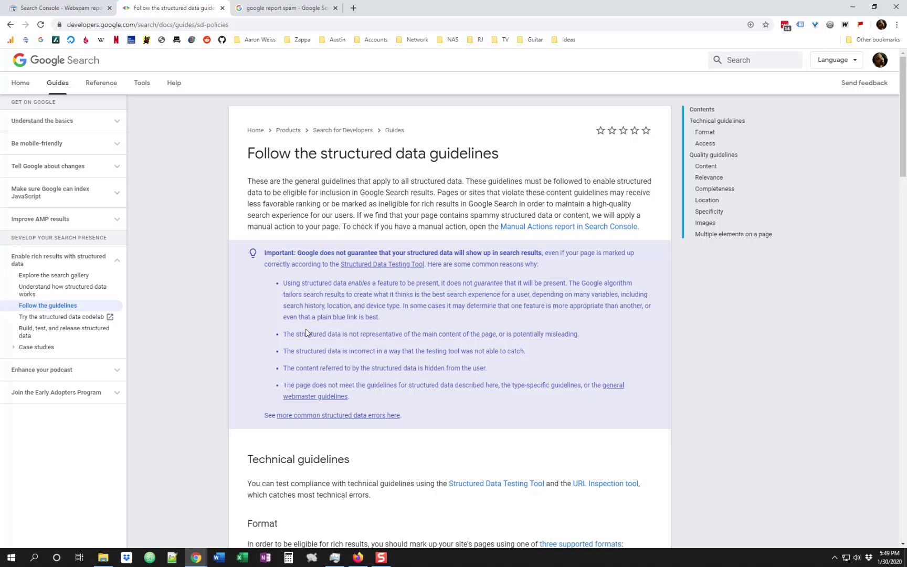
left_click_drag(582, 338, 394, 339)
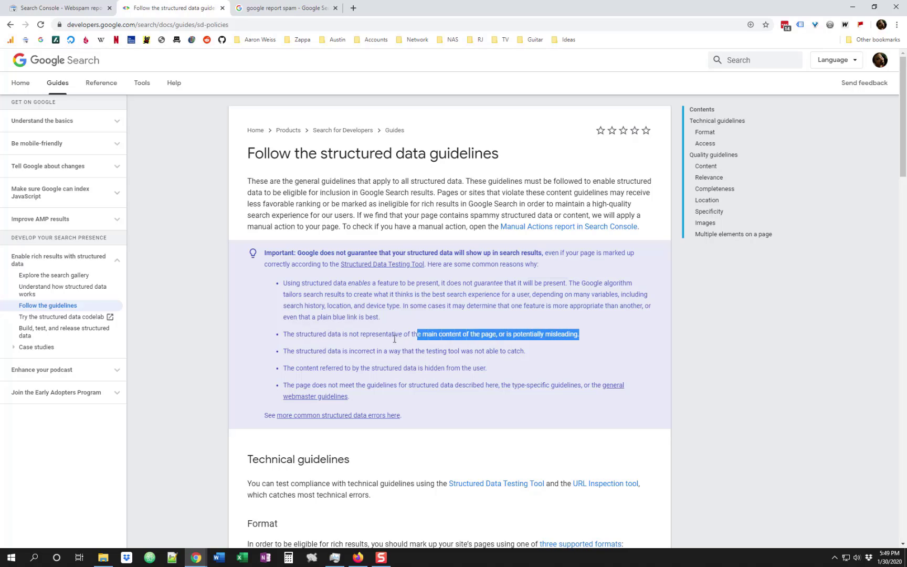
left_click(365, 343)
left_click_drag(301, 350, 523, 349)
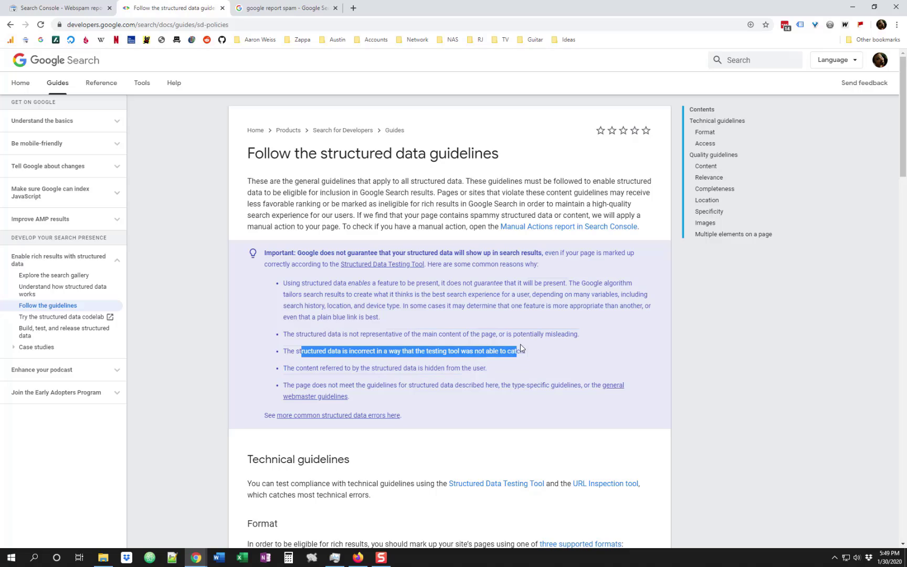
left_click(519, 350)
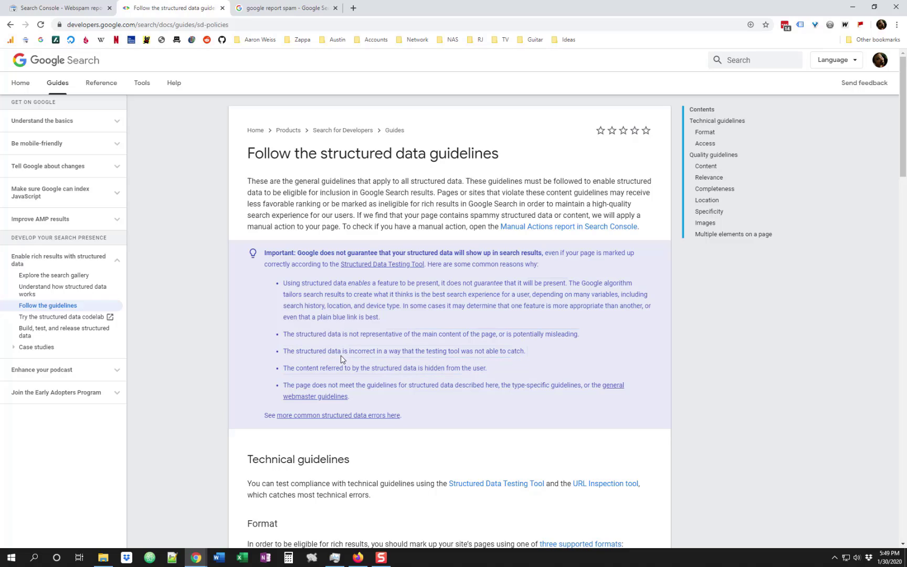
Highlight the guideline about structured data content hidden from the user, and go to the "google report spam" search results.
mouse_move(299, 368)
left_mouse_down()
mouse_move(479, 367)
mouse_move(302, 369)
left_mouse_up()
left_click(479, 367)
left_click(301, 369)
left_click_drag(501, 367, 354, 376)
left_click_drag(283, 385, 284, 369)
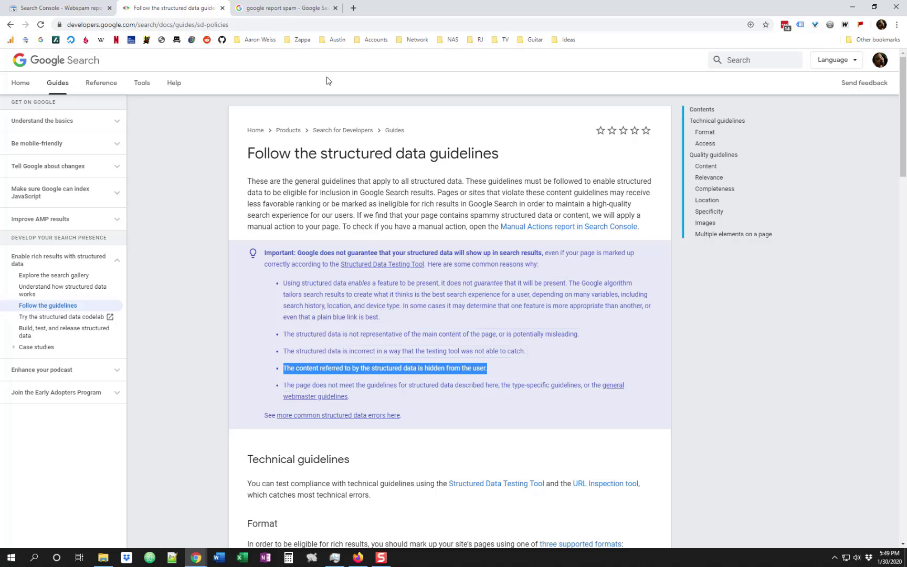
left_click(283, 8)
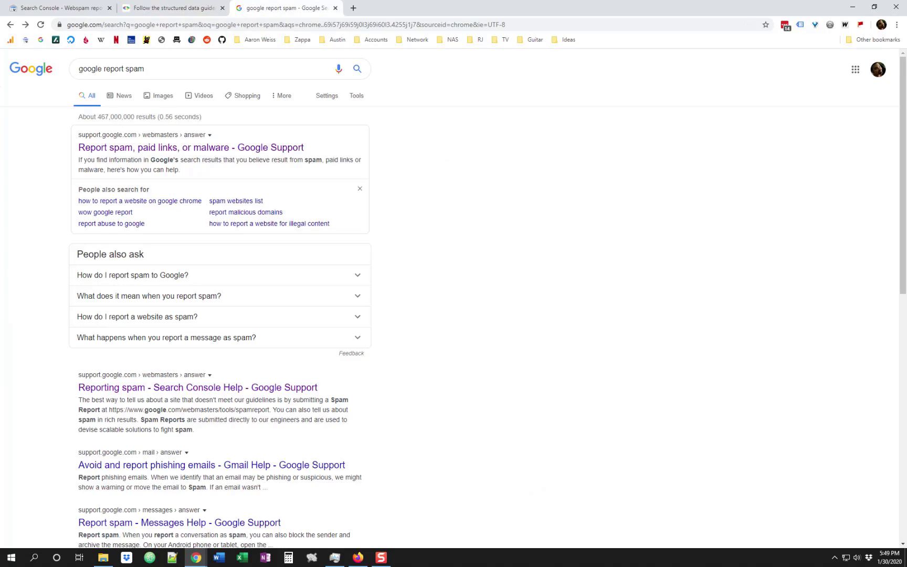
left_click(877, 69)
left_click(787, 211)
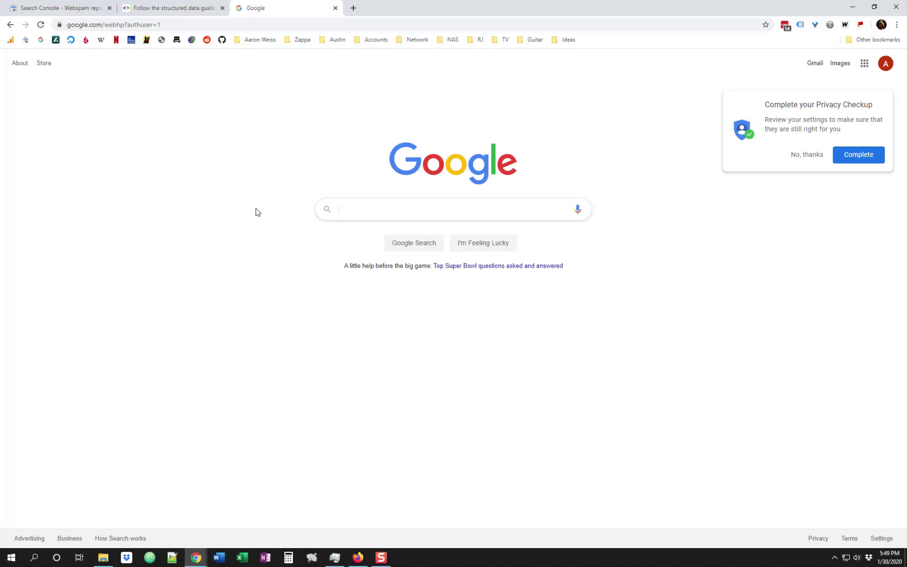
left_click(181, 8)
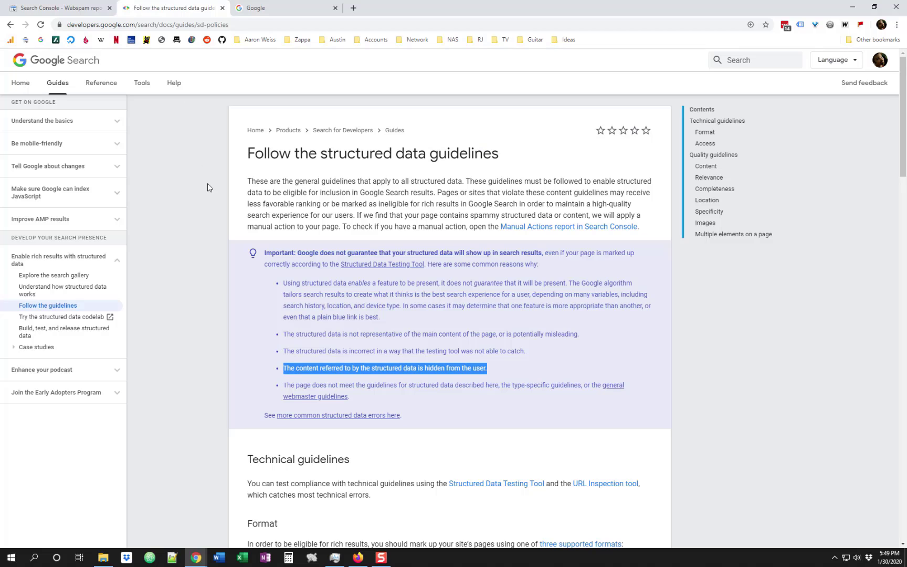
left_click(283, 8)
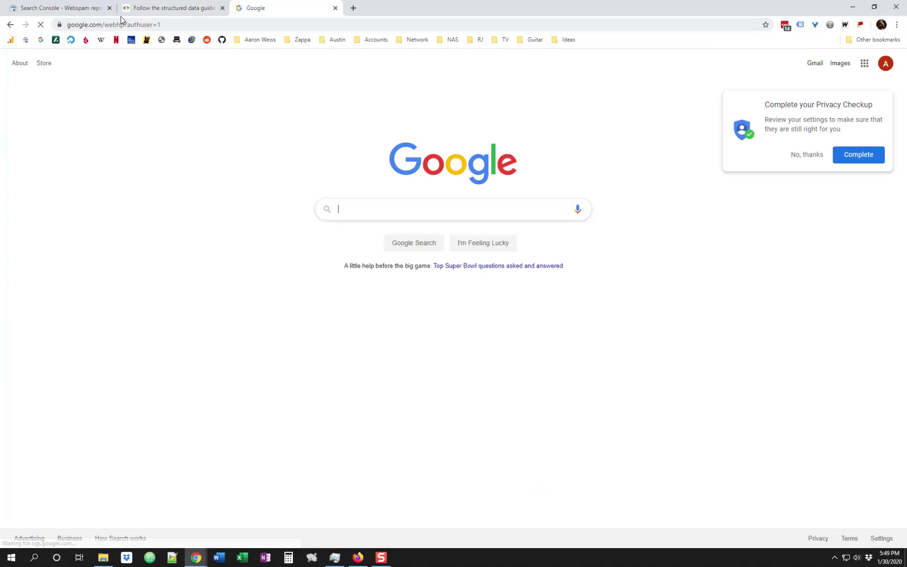
right_click(10, 24)
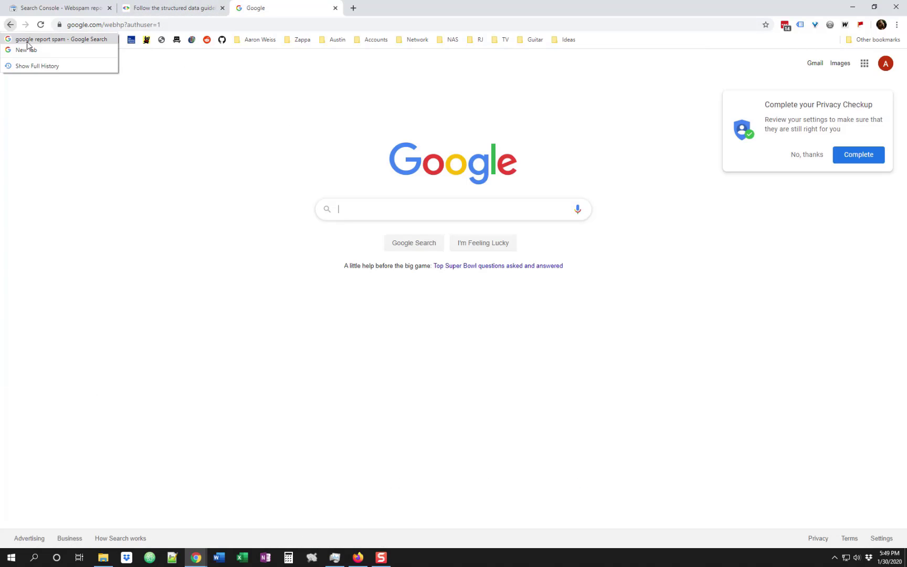
left_click(31, 40)
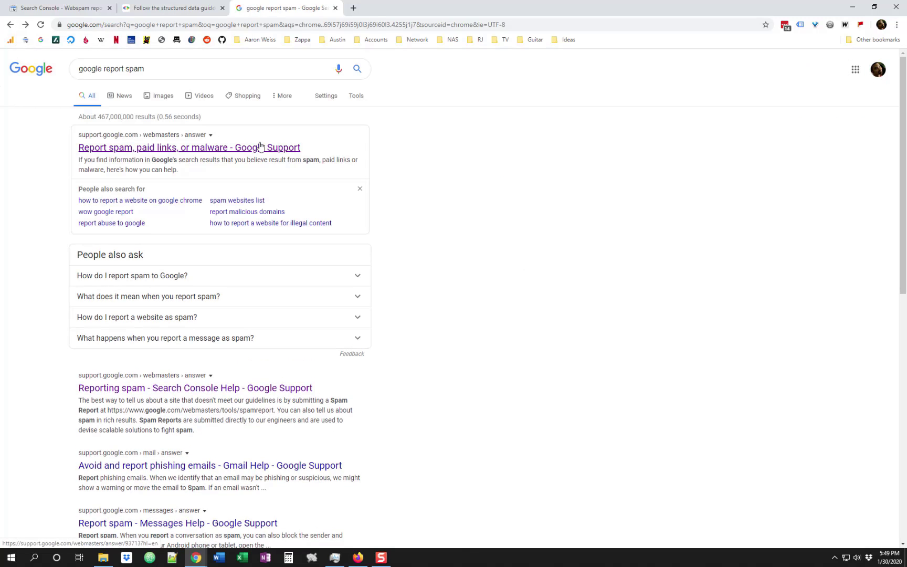
Open the "Report spam, paid links, or malware" support article in a new tab and follow its link for filing a spam report.
left_click(259, 146, "ctrl")
key("ctrl+Tab")
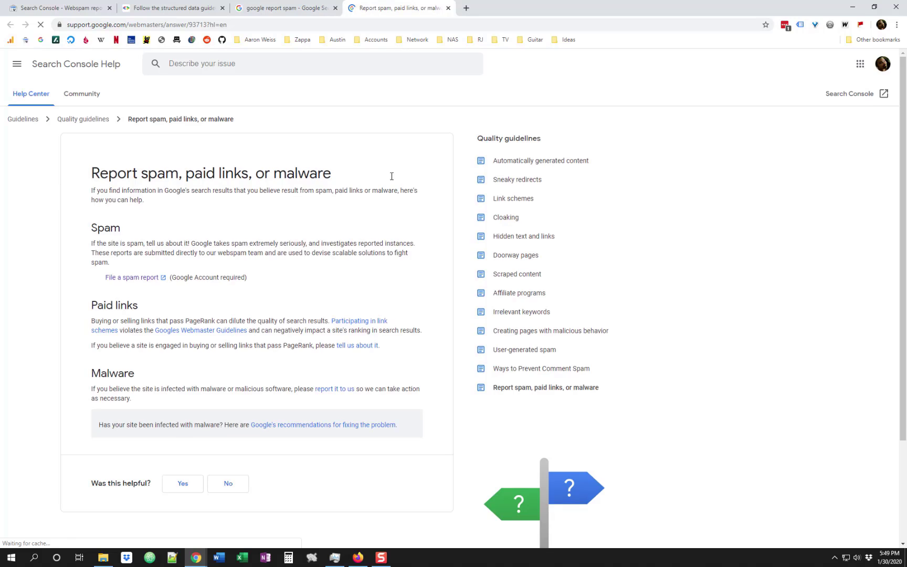
left_click(132, 277)
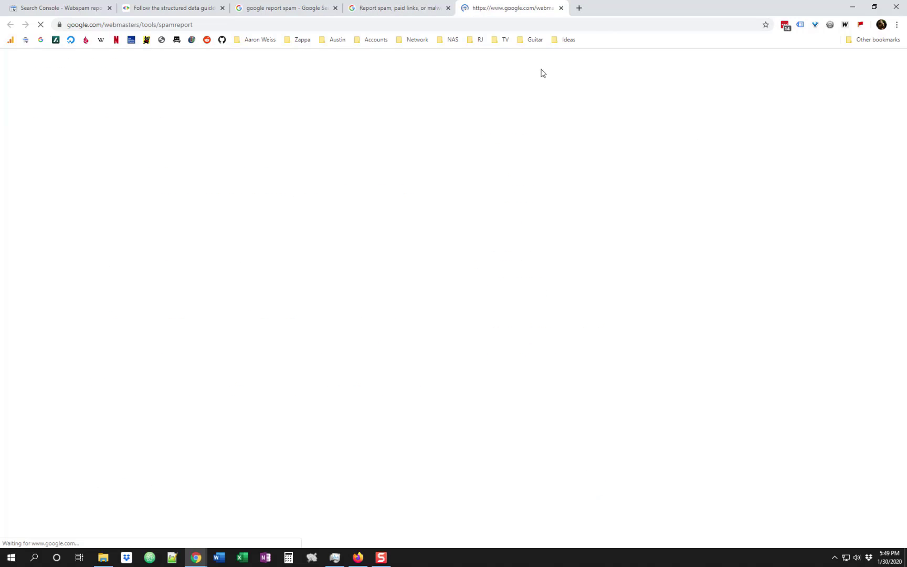
Change the spam report page to the other signed-in Google account and open the webspam report form.
left_click(492, 24)
left_click(885, 62)
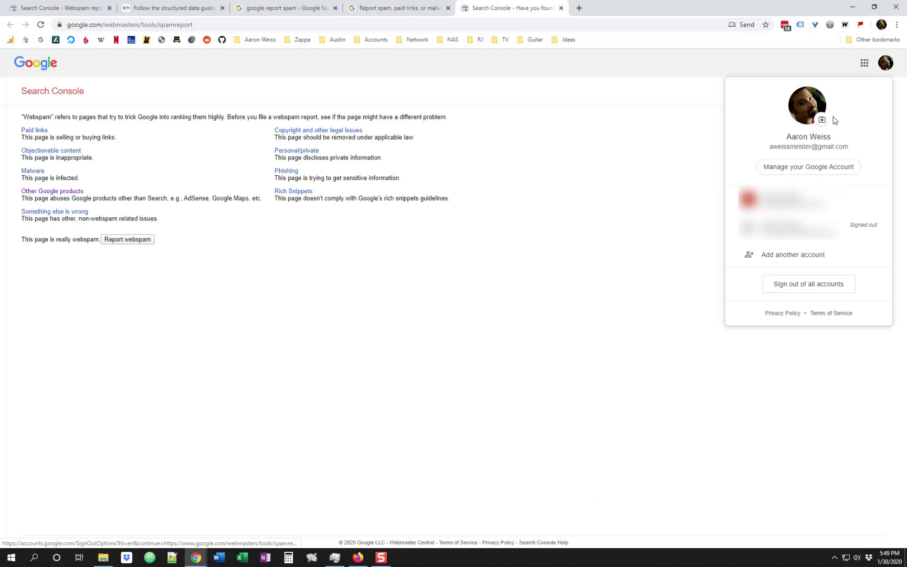
left_click(779, 216)
left_click(774, 208)
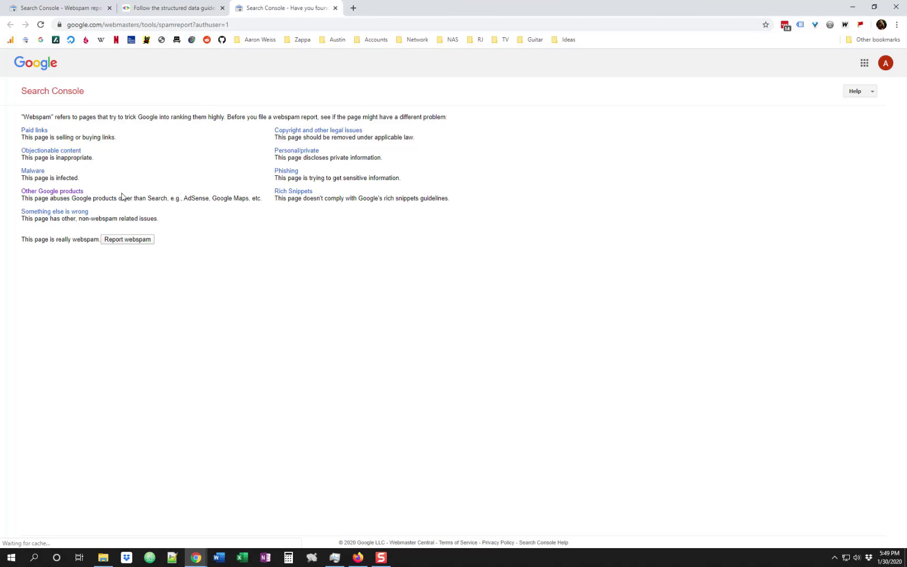
left_click(120, 240)
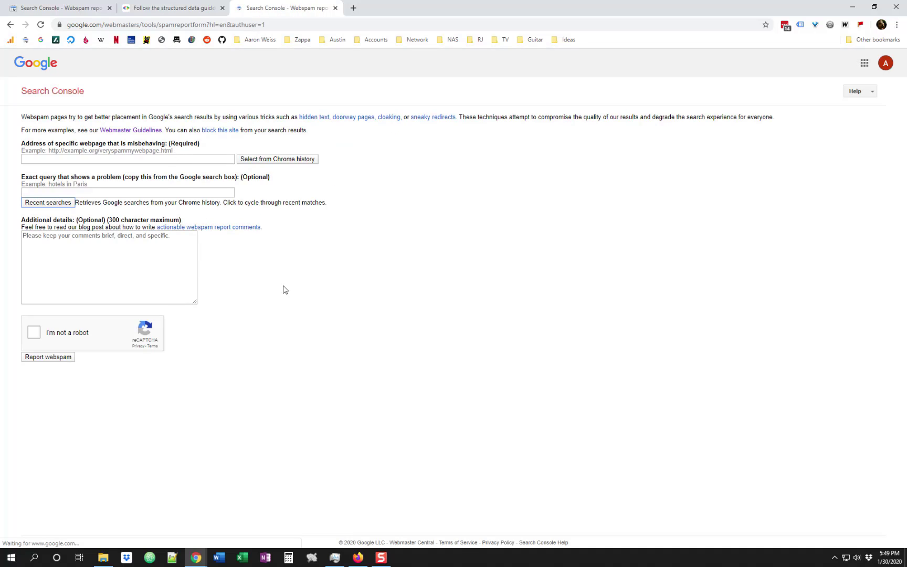
key("alt+Tab")
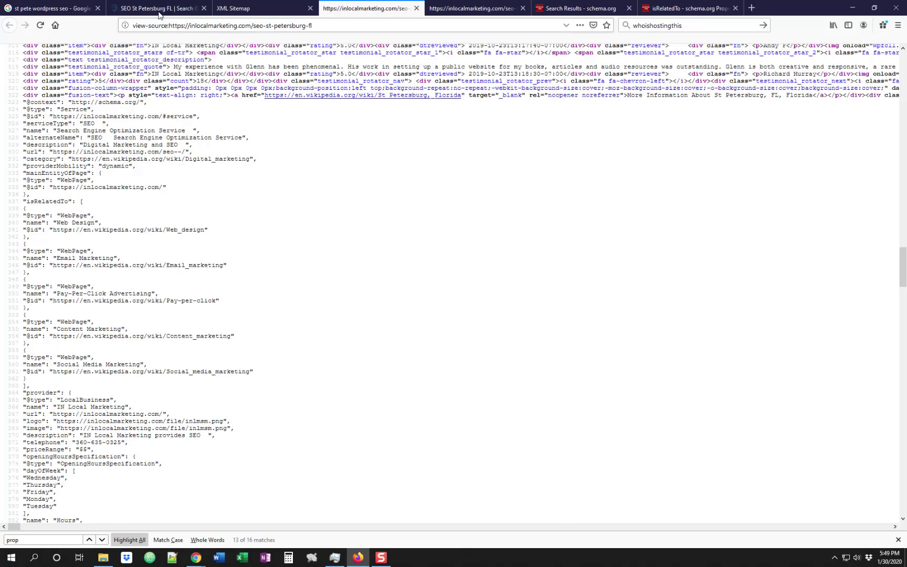
left_click(158, 12)
key("alt+Tab")
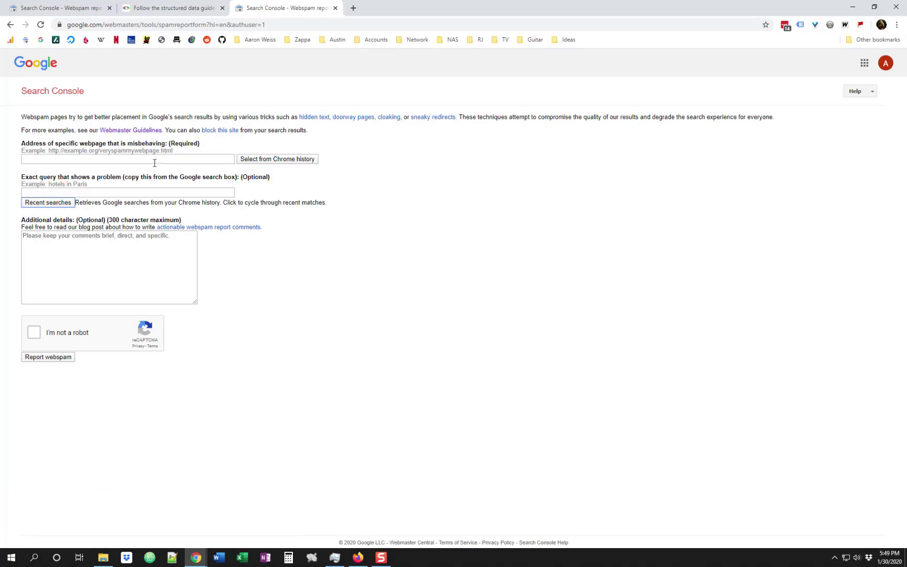
left_click(143, 158)
type("https://inlocalmarketing.com/seo-st-petersburg-fl")
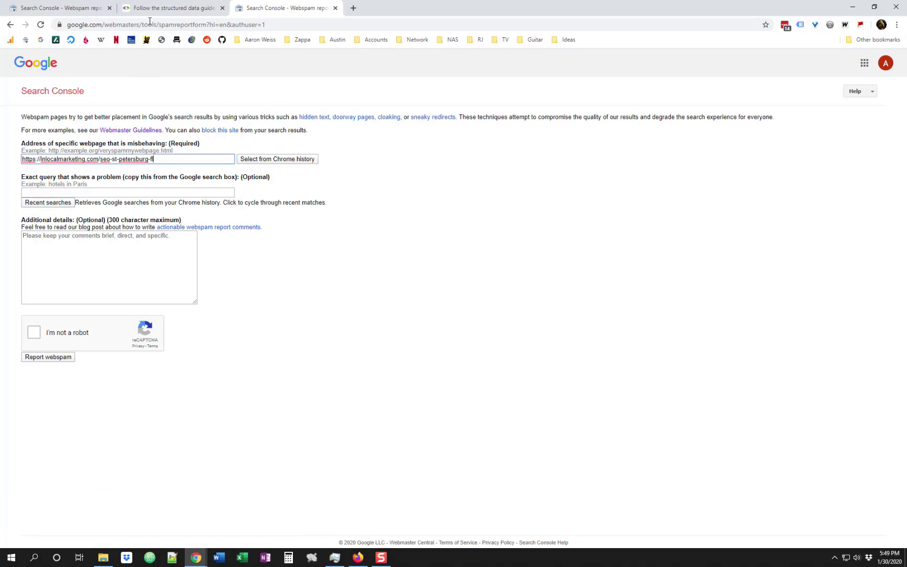
Copy the URL of the "st pete wordpress seo" Google results from Firefox into the report's exact query field.
key("alt+Tab")
left_click(195, 25)
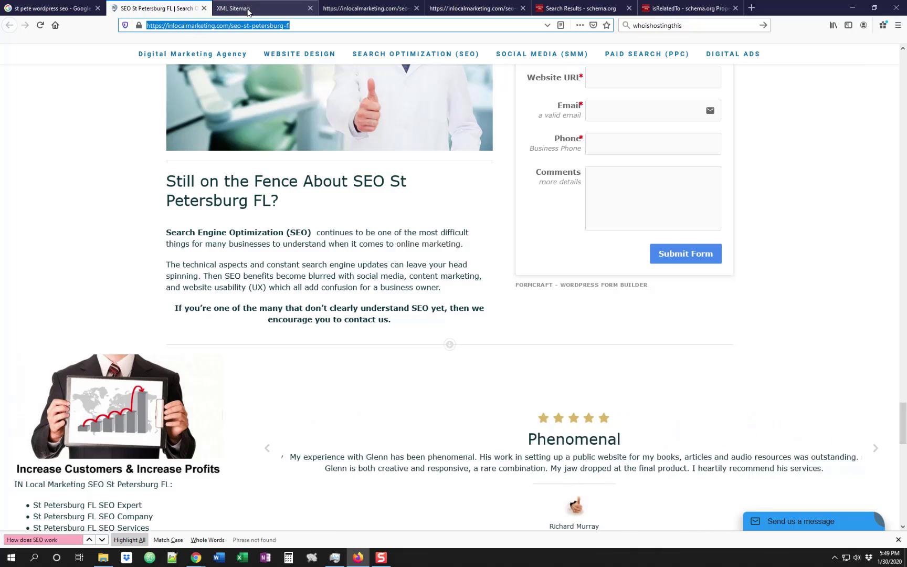
key("ctrl+shift+Tab")
left_click(226, 29)
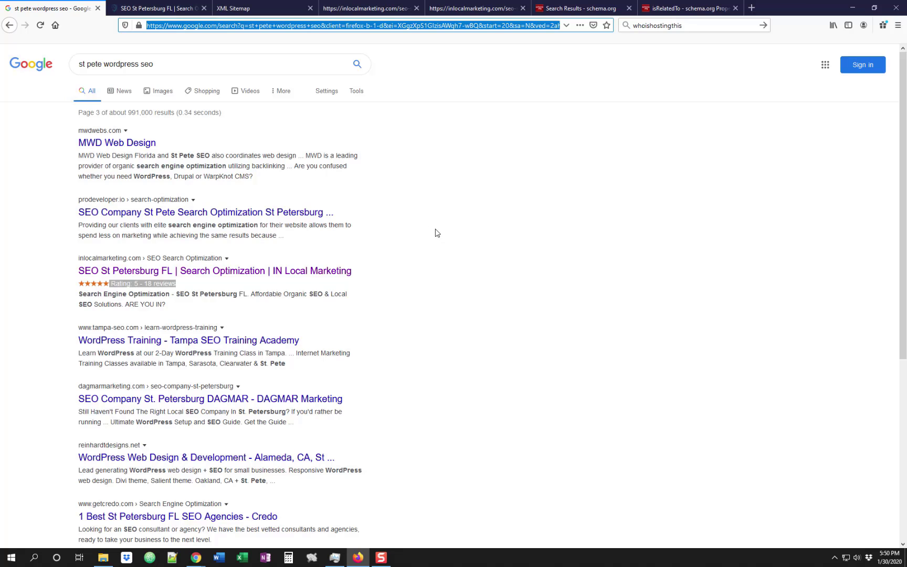
key("alt+Tab")
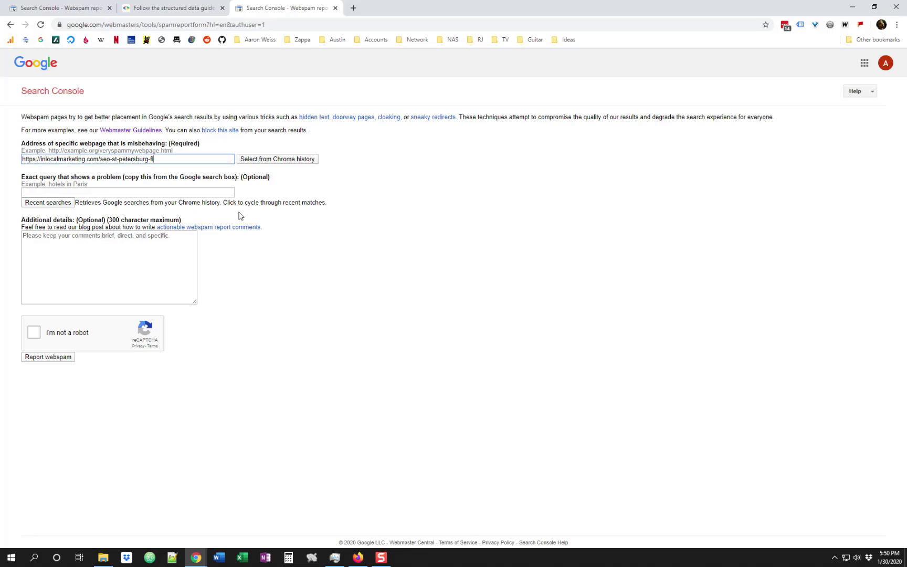
left_click(220, 192)
key("ctrl+v")
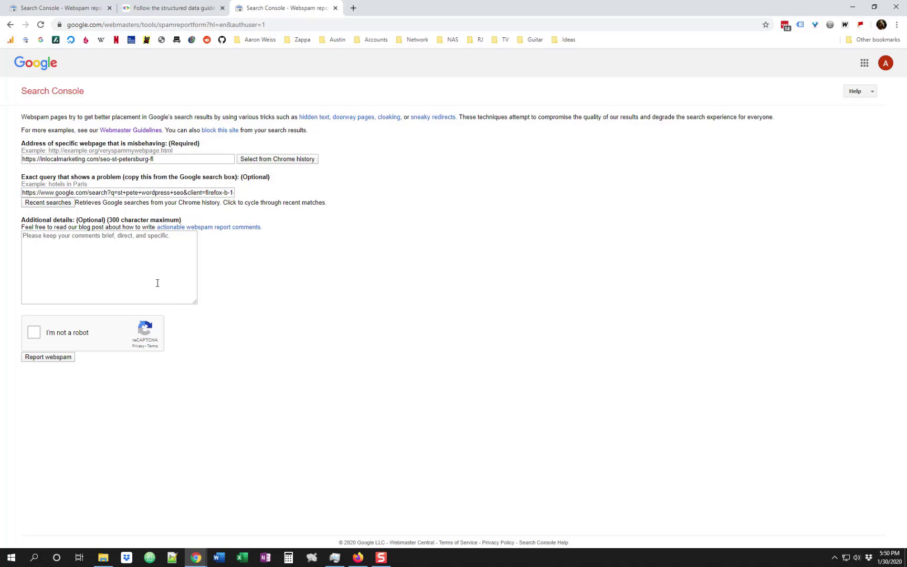
Check the structured data guidelines and start the report's additional details with "This page abuses structured data.".
left_click(152, 277)
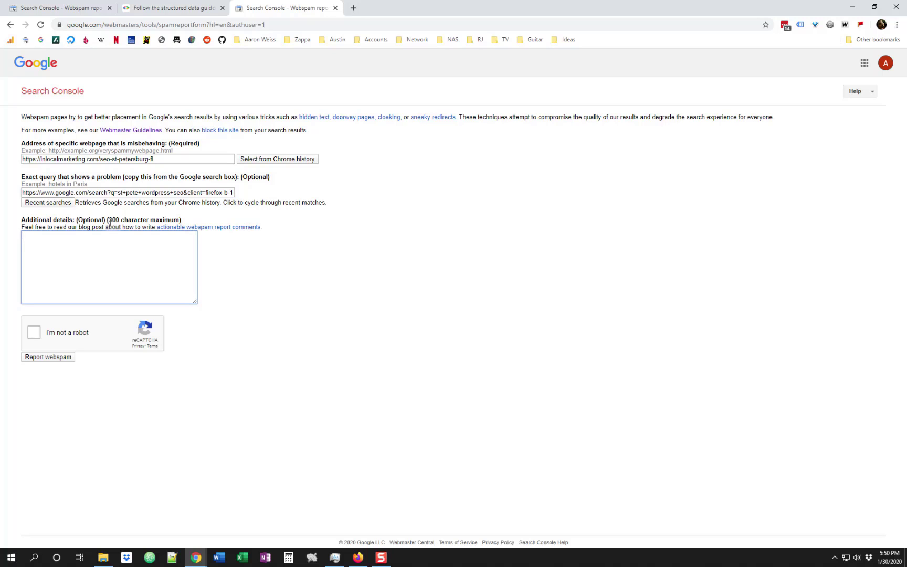
left_click(182, 11)
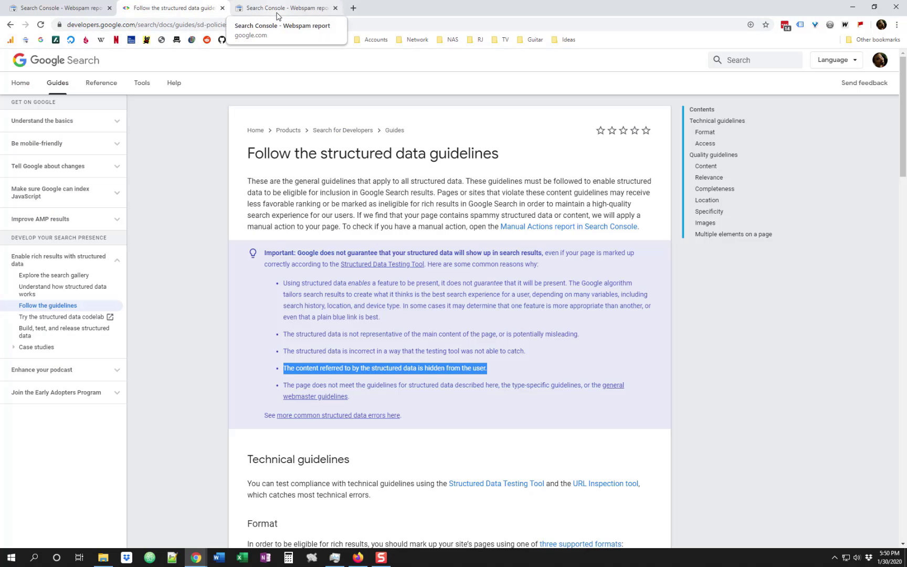
left_click(278, 8)
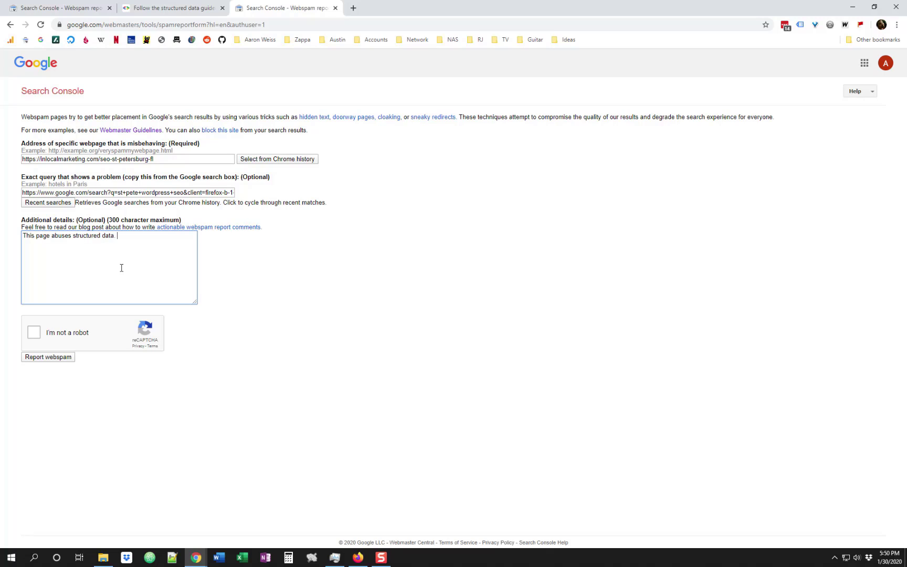
type("The te")
Switch to Firefox, locate the isRelatedTo property in the SEO St Petersburg page's source code and copy its name.
key("alt+Tab")
left_click(247, 8)
left_click(363, 7)
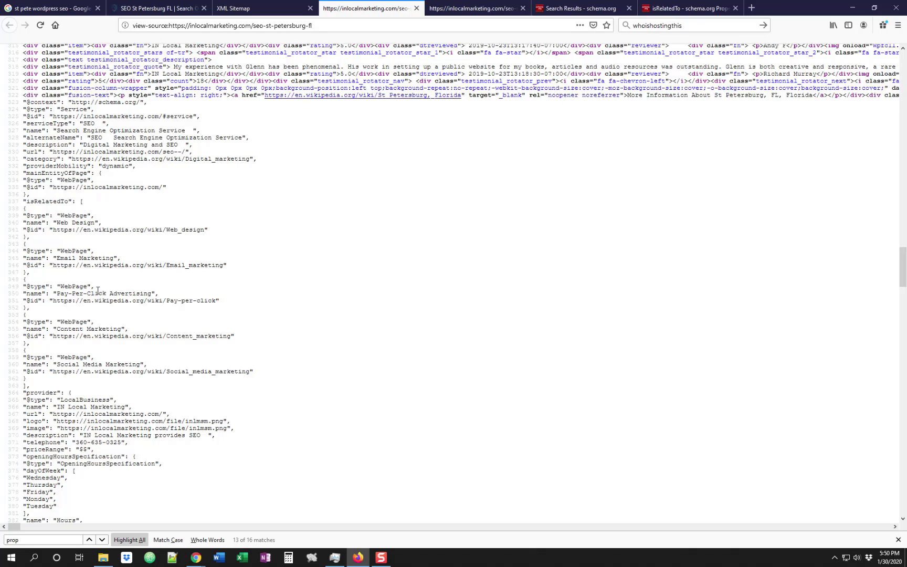
scroll(93, 331, "up", 5)
scroll(92, 330, "down", 10)
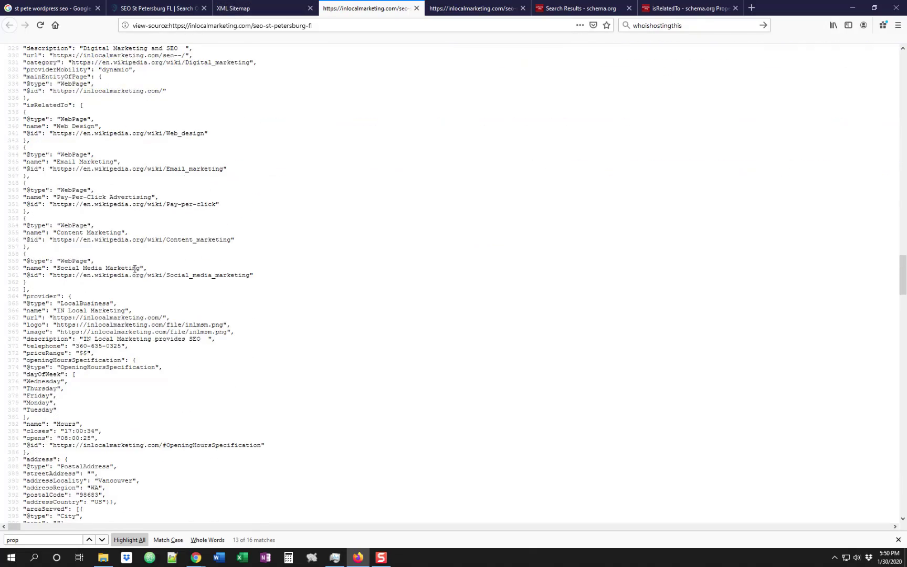
scroll(134, 269, "down", 10)
scroll(133, 269, "down", 3)
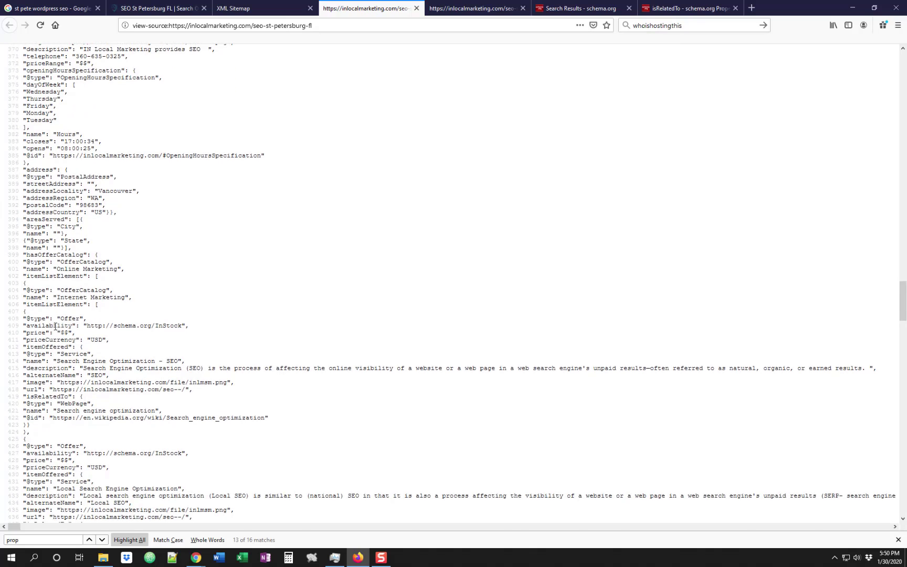
scroll(63, 341, "down", 2)
left_click_drag(69, 348, 26, 349)
key("ctrl+c")
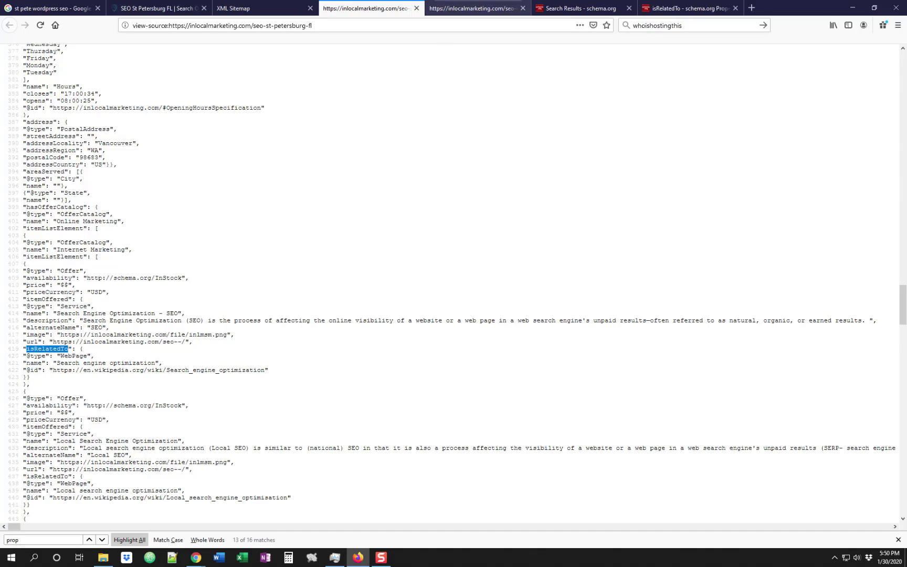
Continue the report's details in Chrome with "IT abuses the "isRelatedTo" property with links to Wikipedia pages within the industry. There are also".
left_click(462, 7)
left_click(682, 7)
key("alt+Tab")
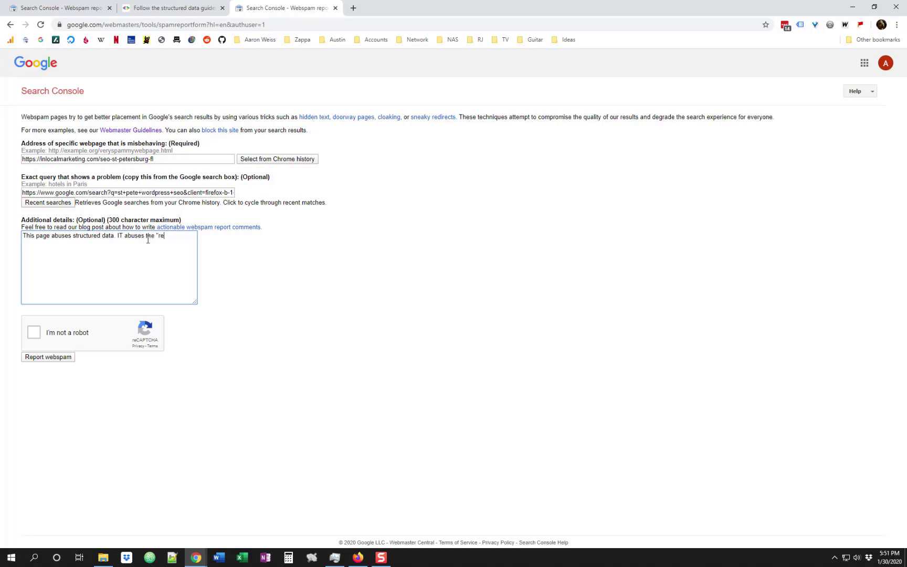
key("ctrl+v")
type("\"")
key("alt+Tab")
double_click(346, 130)
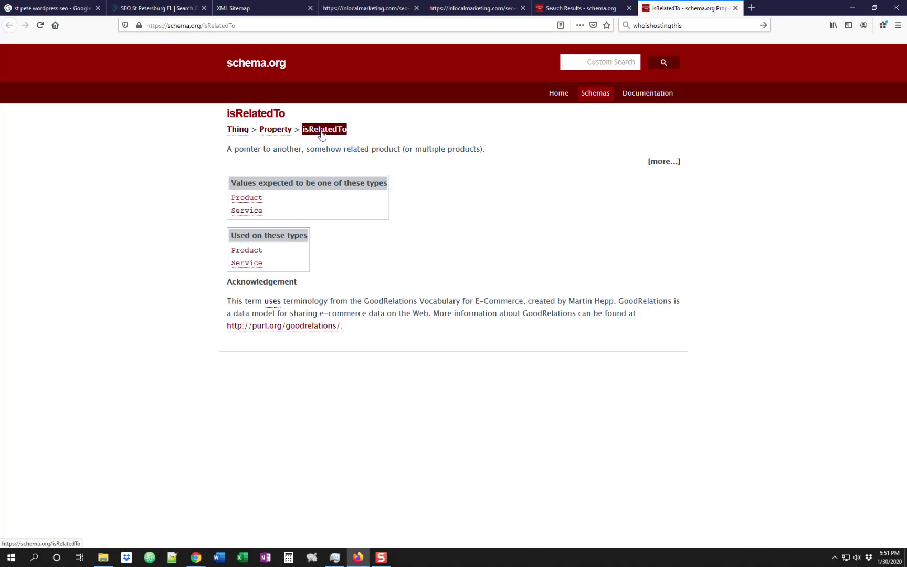
key("alt+Tab")
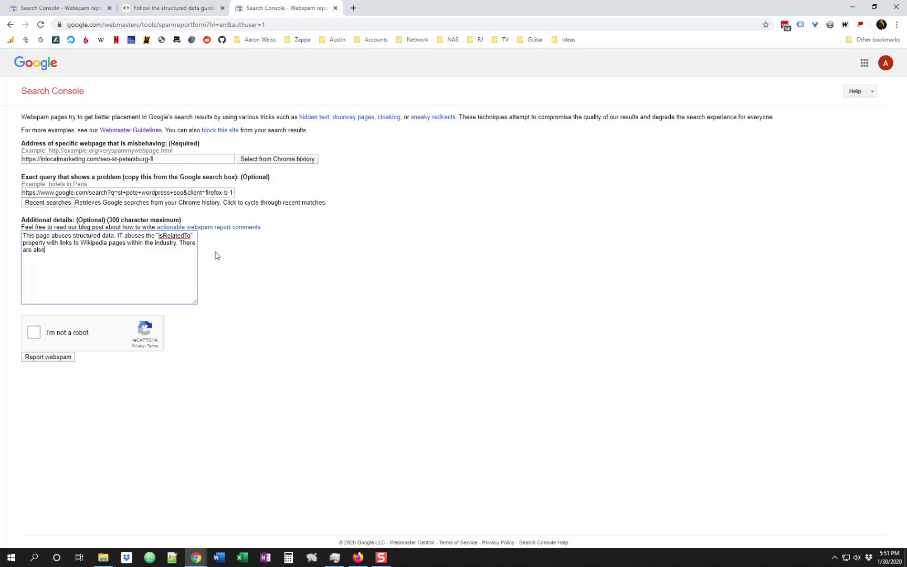
Find "FAQ" in the page source in Firefox and add the FAQPage type name to the report's details in Chrome.
key("alt+Tab")
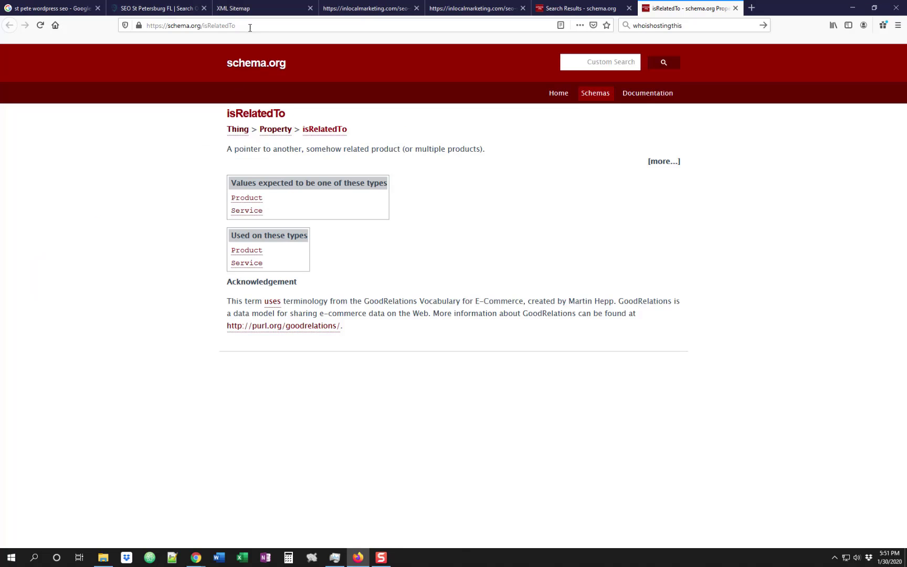
left_click(357, 8)
key("ctrl+f")
type("FAQ")
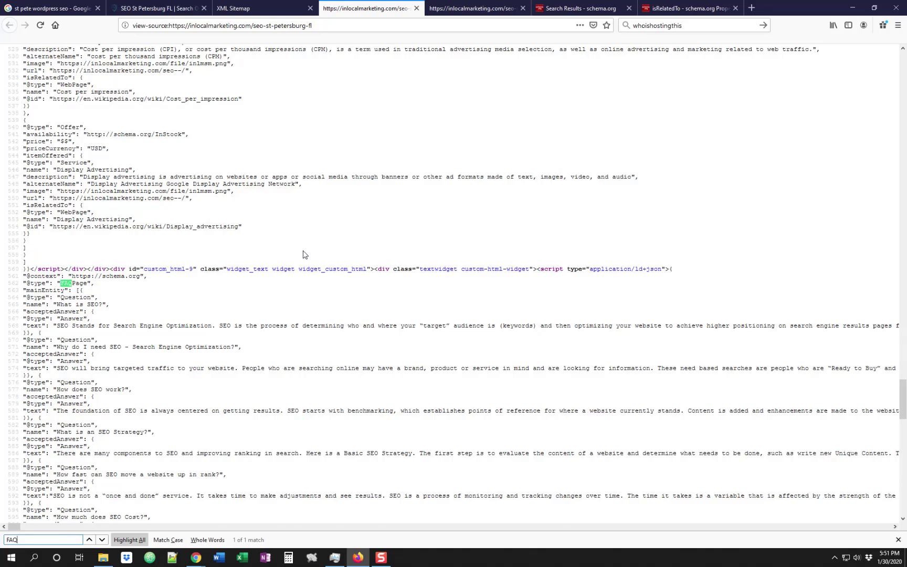
scroll(303, 254, "down", 2)
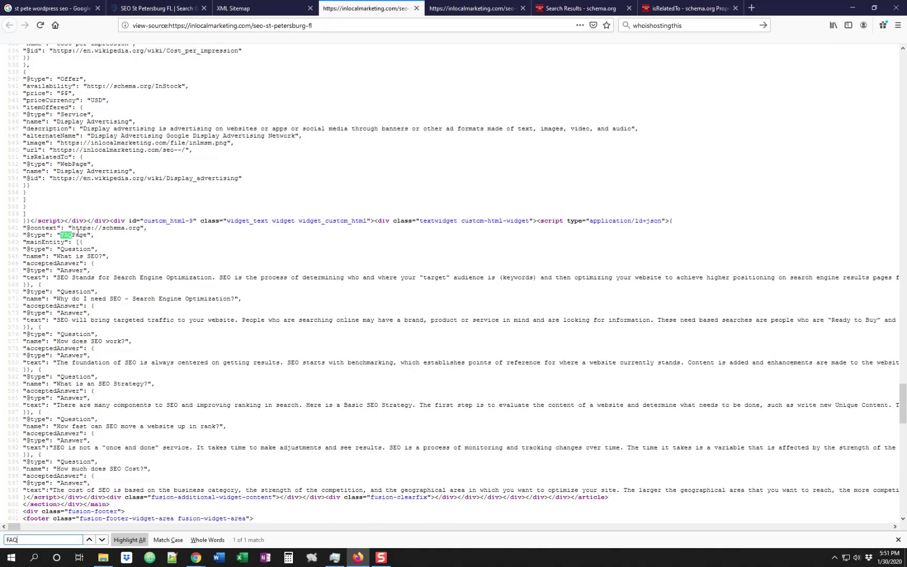
left_click(82, 235)
double_click(81, 234)
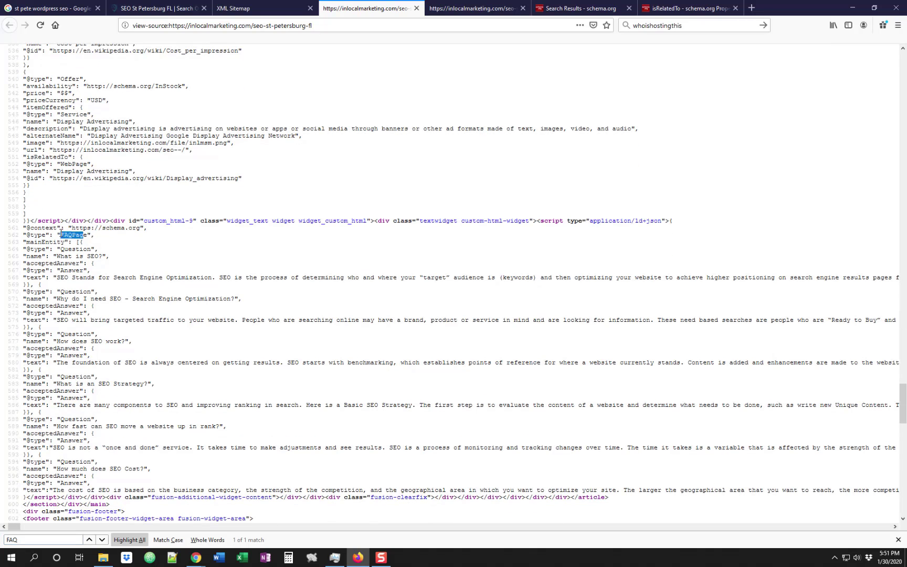
key("alt+Tab")
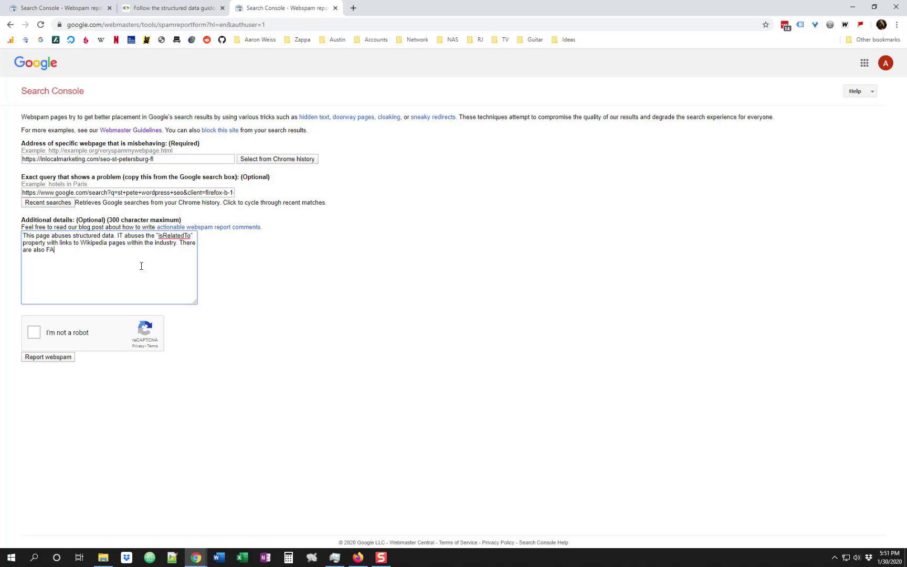
type("FAQPage")
Search schema.org for FAQPage in Firefox and open the FAQPage type's definition.
key("alt+Tab")
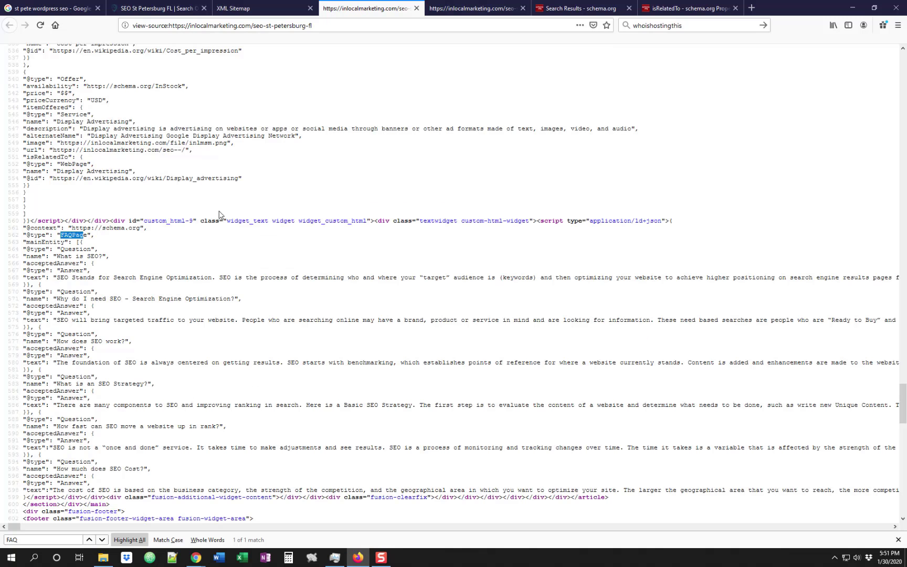
left_click(667, 8)
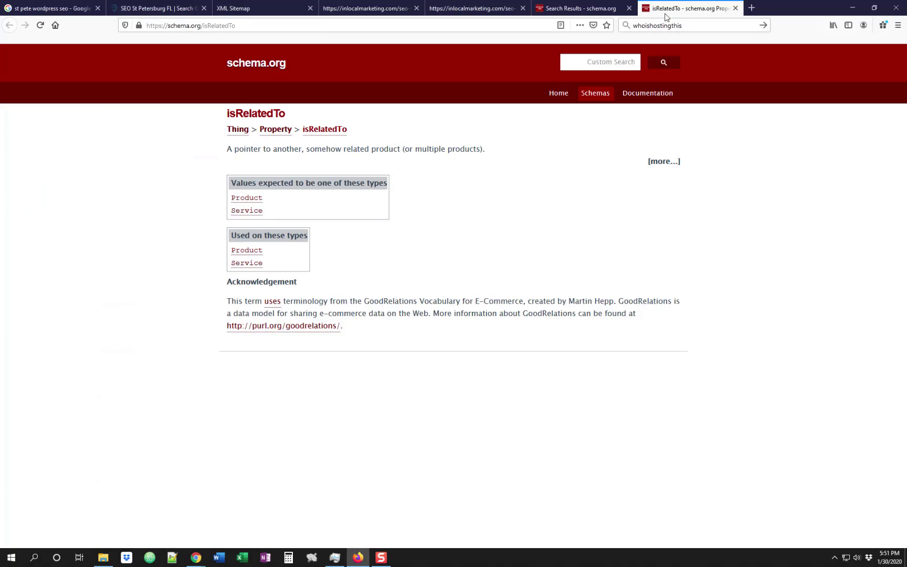
left_click(616, 62)
type("FAQPage")
key("Return")
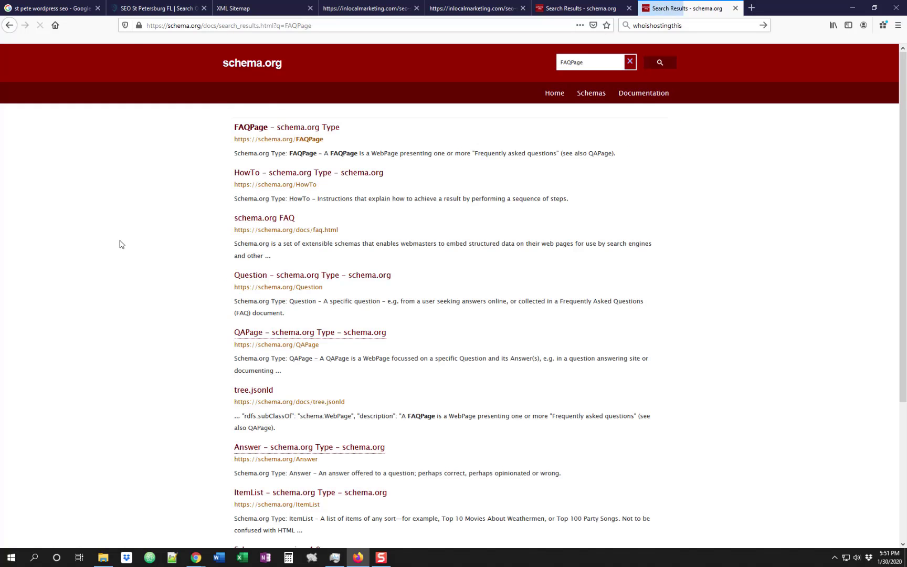
left_click(284, 128)
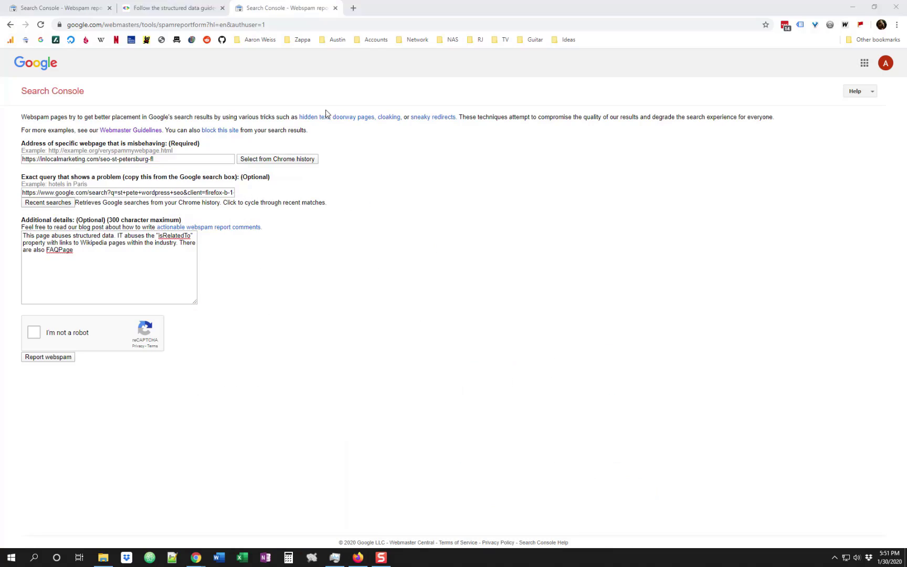
In Chrome, finish the details with "type being abuses as there are questions and answers being structured using JSON, but not rendered on the page." and complete reCAPTCHA.
key("alt+Tab")
left_click(113, 253)
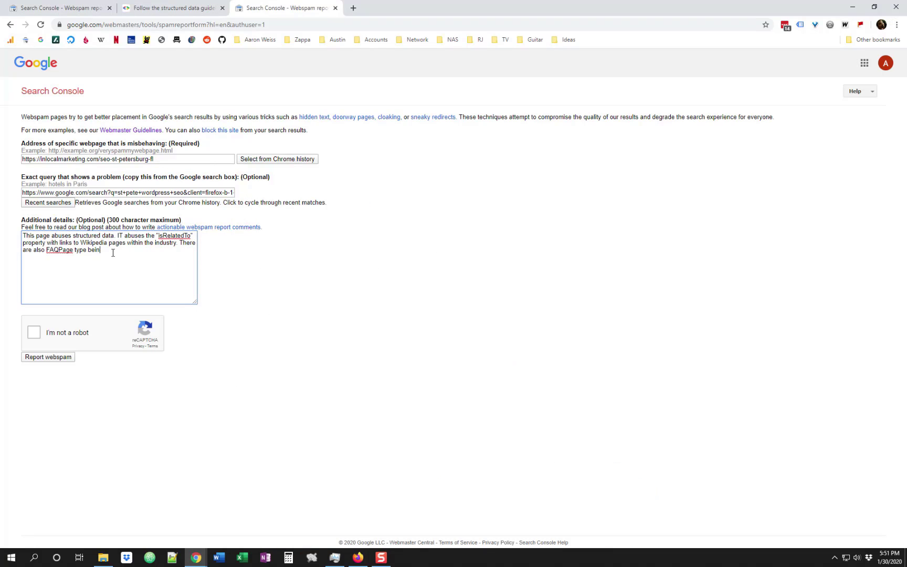
type("type being abuses as tehre ar")
key("BackSpace")
key("BackSpace")
type("there are questions and answers being struc")
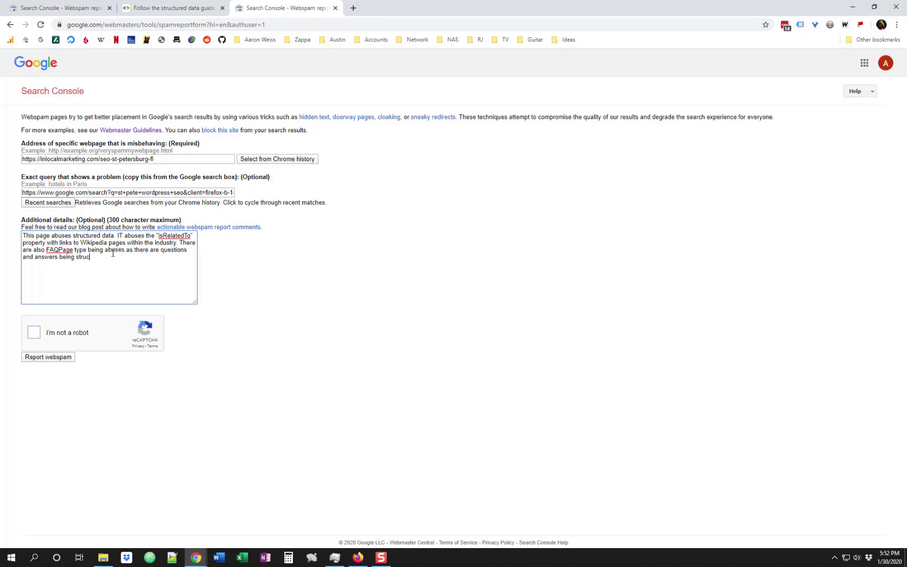
type("sing JSON, but not rendered on the page.")
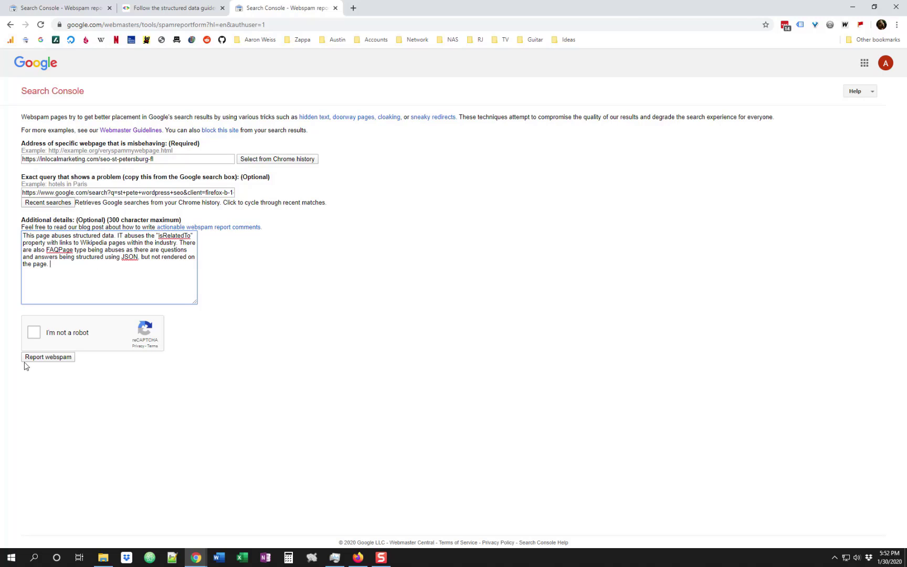
left_click(35, 331)
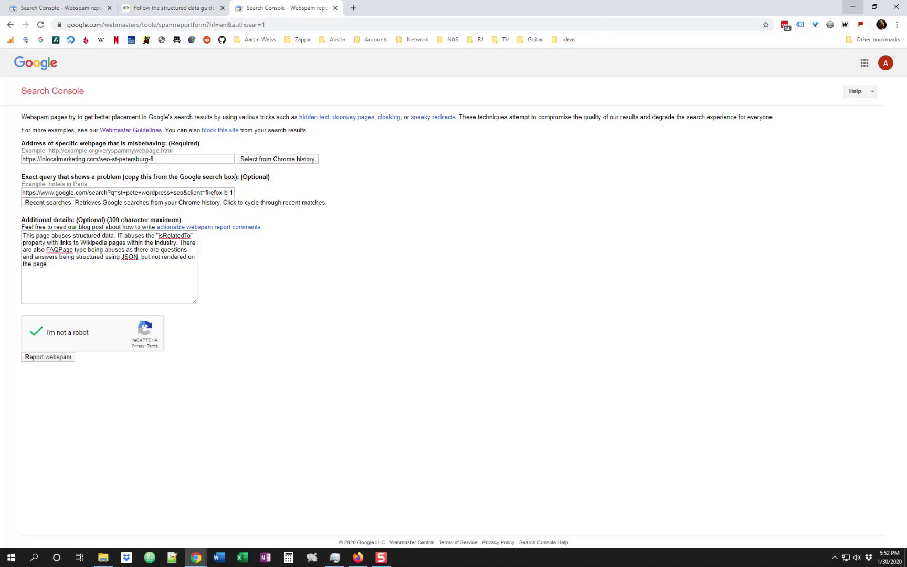
Search Google for "reverse domain lookup" in a new Firefox tab and open yougetsignal's Reverse IP Lookup result.
left_click(851, 7)
left_click(815, 7)
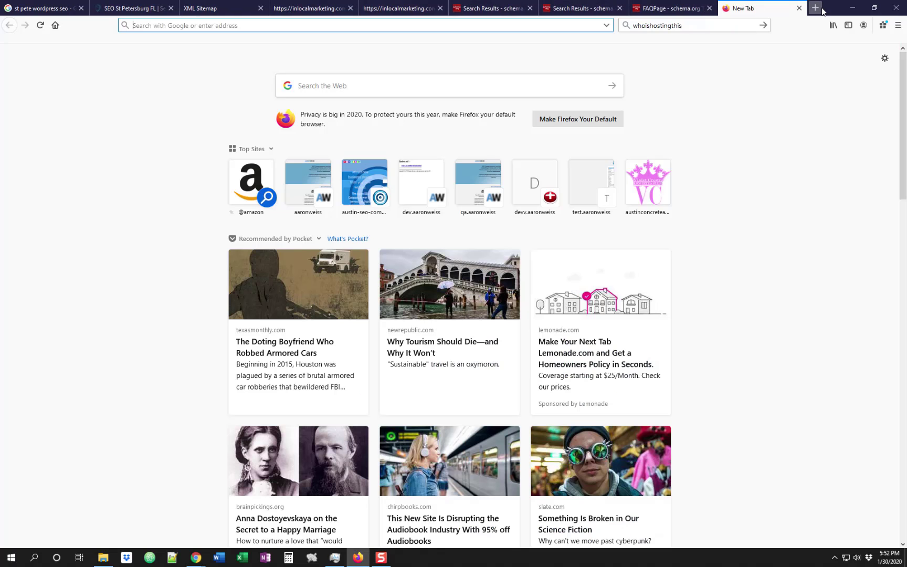
type("domain")
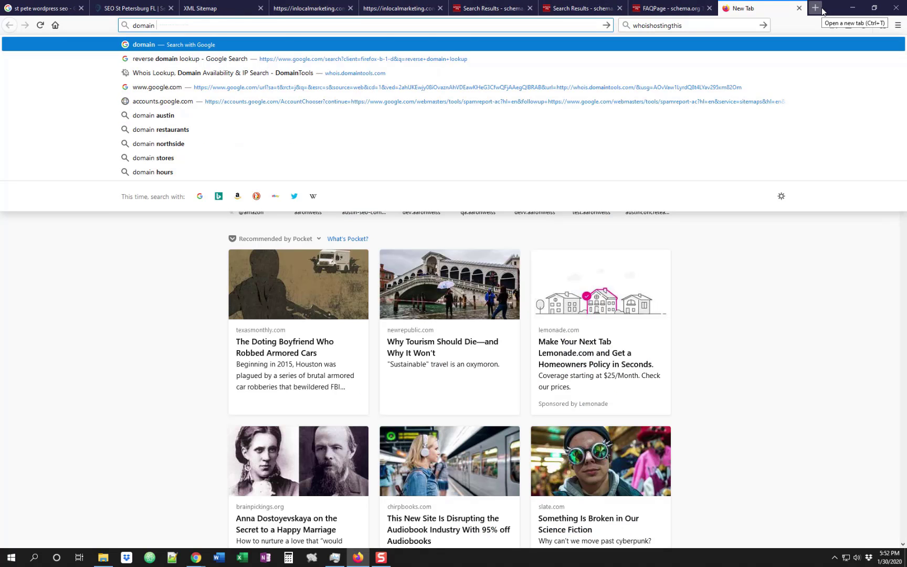
key("Home")
type("reves")
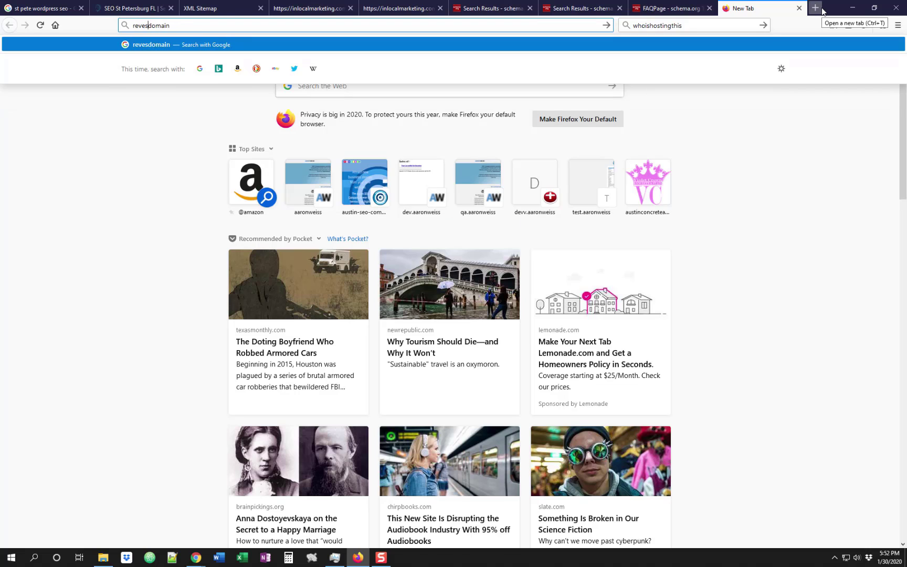
key("BackSpace")
type("rse")
key("Down")
key("Down")
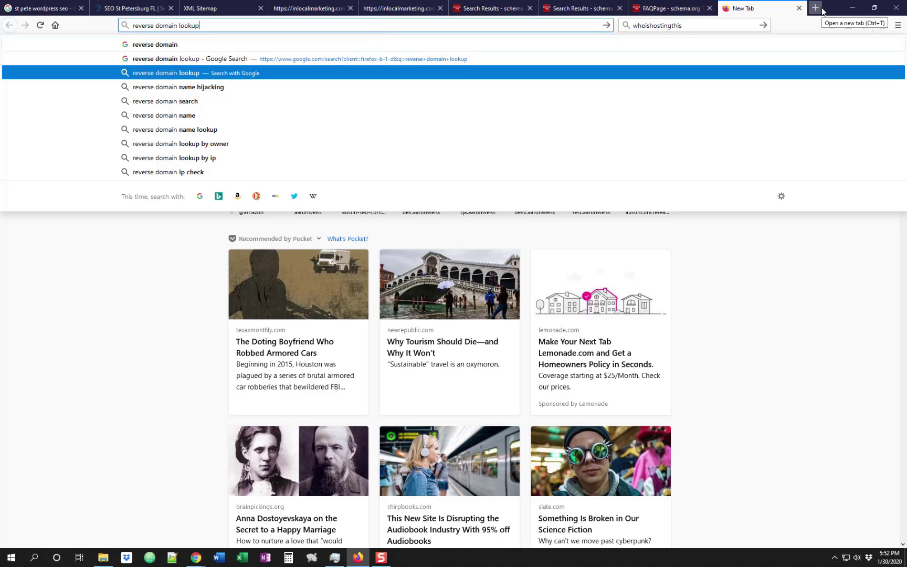
key("Return")
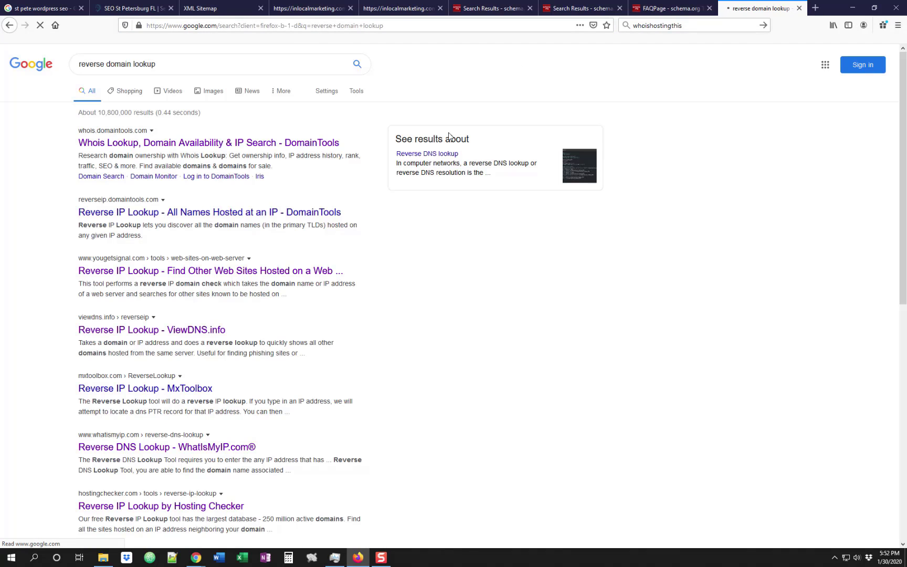
left_click(140, 271)
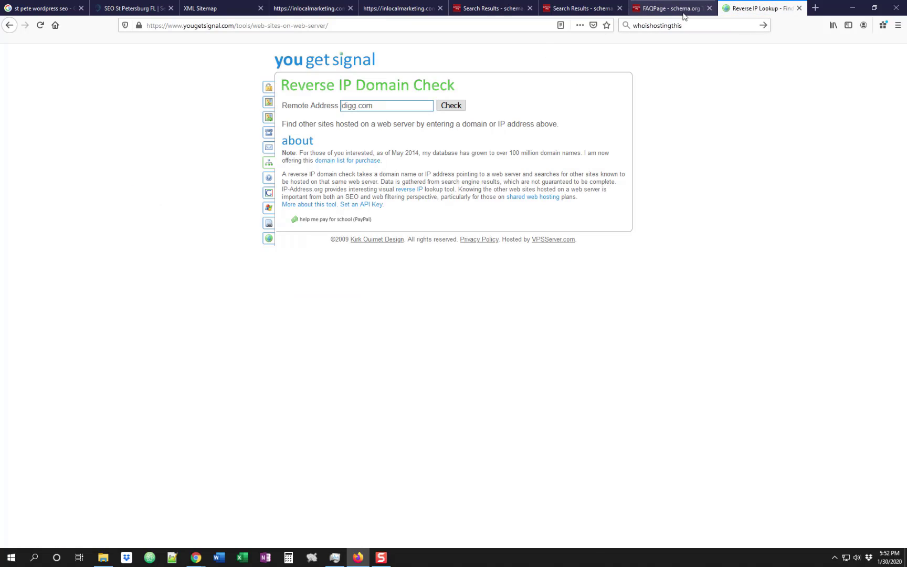
Copy the domain inlocalmarketing.com from the address of the SEO St Petersburg page.
left_click(681, 11)
left_click(234, 12)
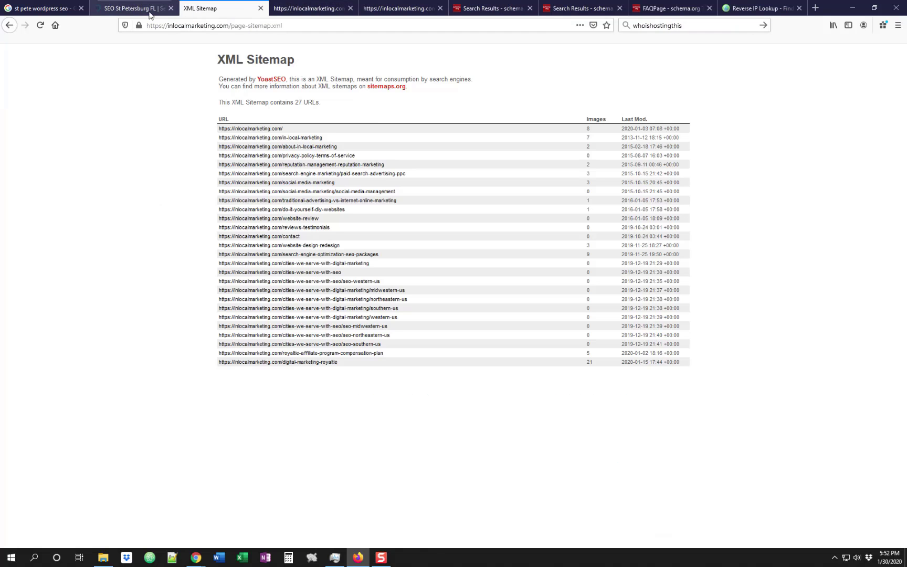
left_click(151, 13)
left_click_drag(229, 25, 168, 25)
key("ctrl+c")
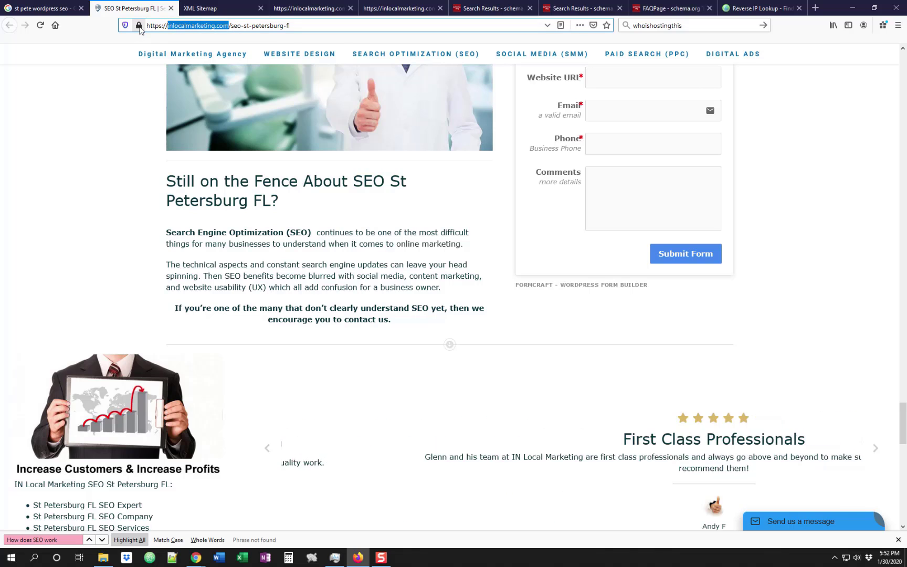
Inspect the connection security and website identity details of inlocalmarketing.com, leaving the page information closed.
left_click(138, 26)
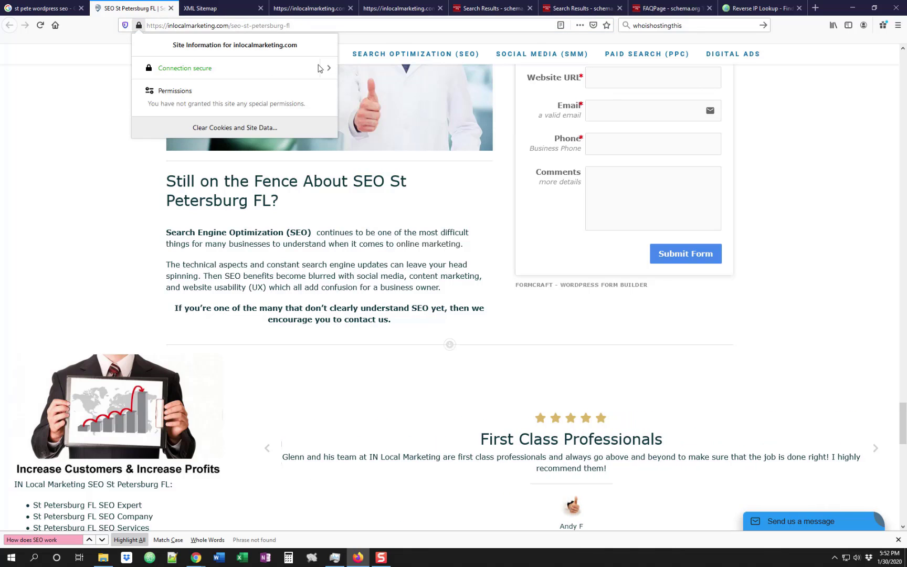
left_click(321, 68)
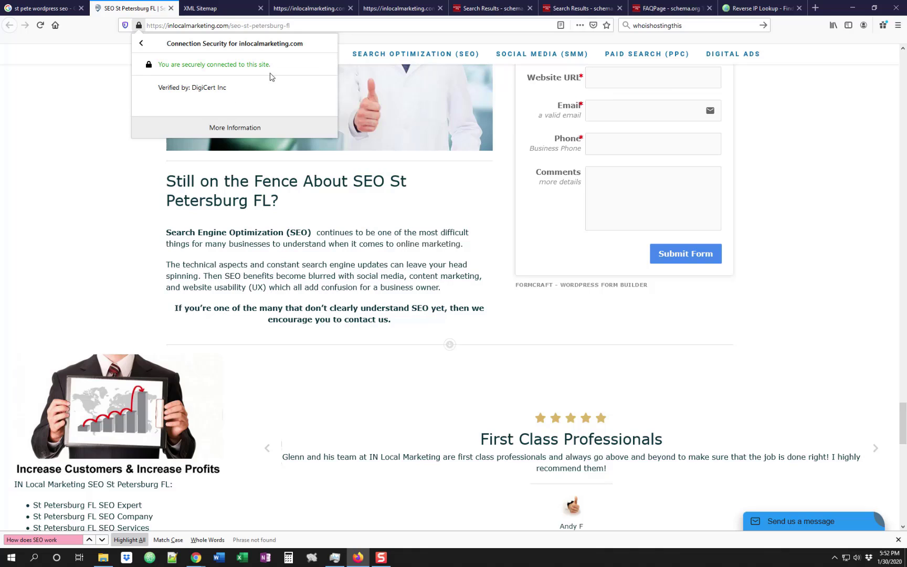
left_click(233, 128)
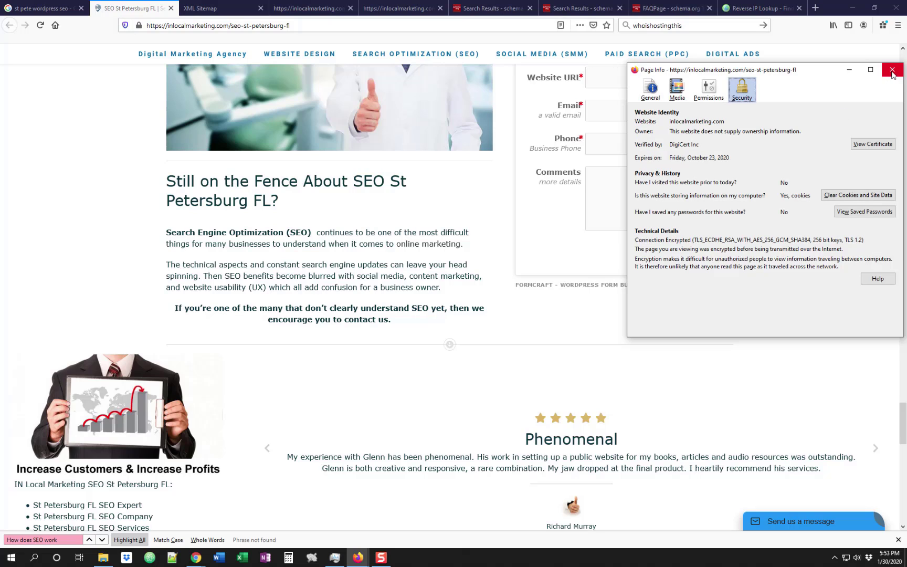
left_click(892, 70)
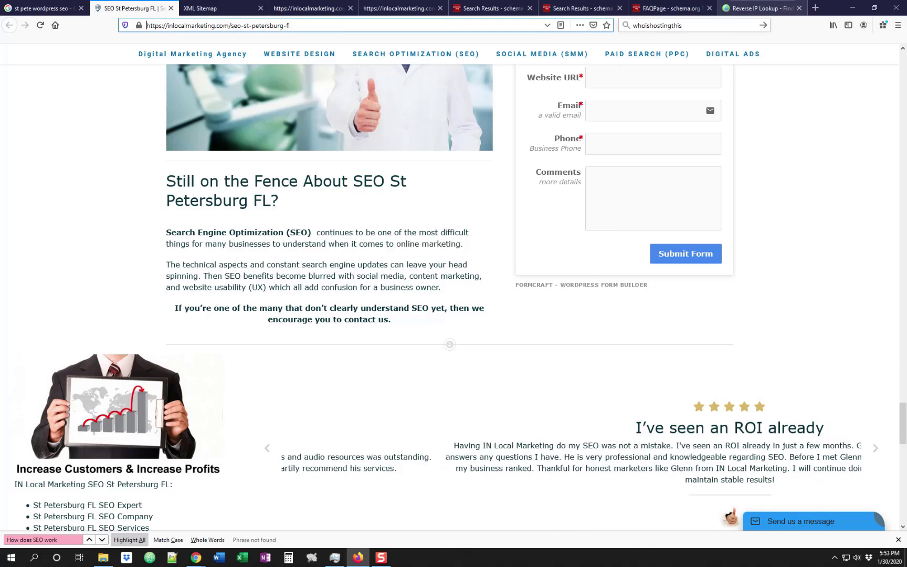
Run yougetsignal's Reverse IP Domain Check with inlocalmarketing.com as the remote address.
left_click(759, 7)
key("ctrl+a")
key("ctrl+v")
key("ctrl+a")
key("ctrl+c")
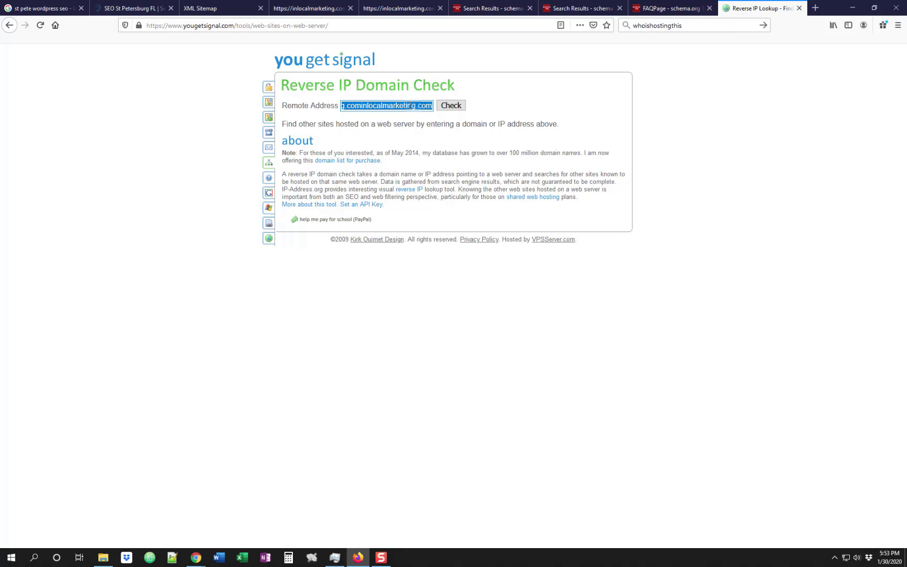
left_click(412, 105)
left_click(452, 106)
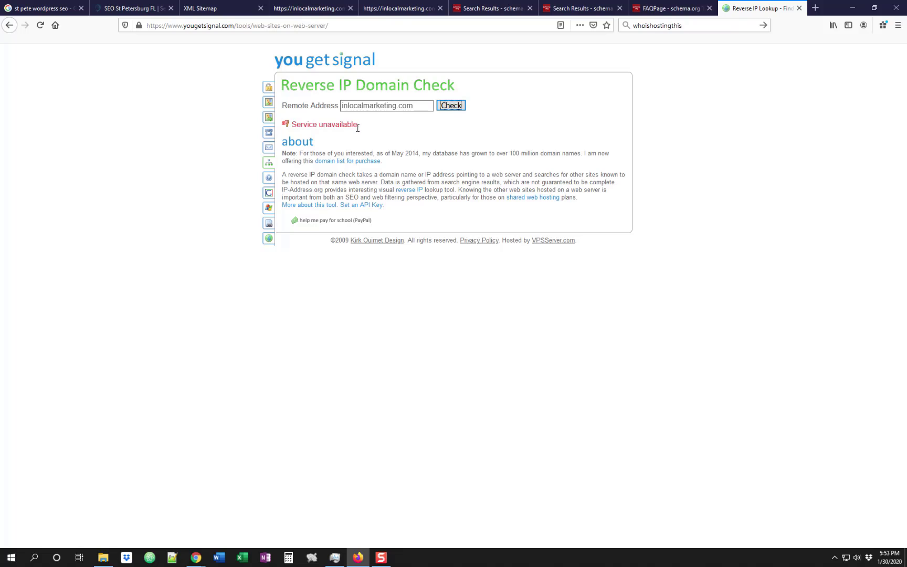
left_click(355, 131)
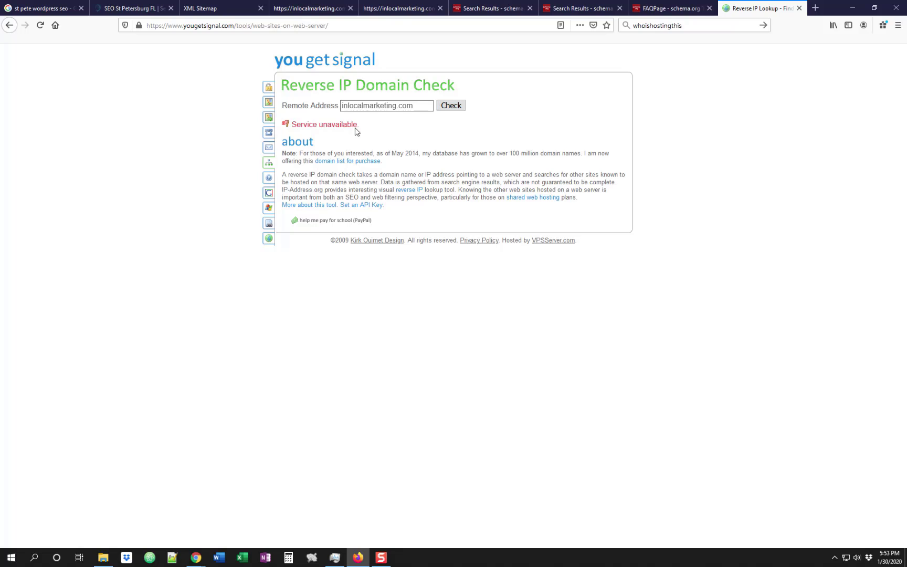
Search Google for "whoishostingthis" in a new tab and open the WhoIsHostingThis website.
left_click_drag(359, 125, 284, 125)
left_click(294, 126)
left_click(815, 7)
left_click(682, 25)
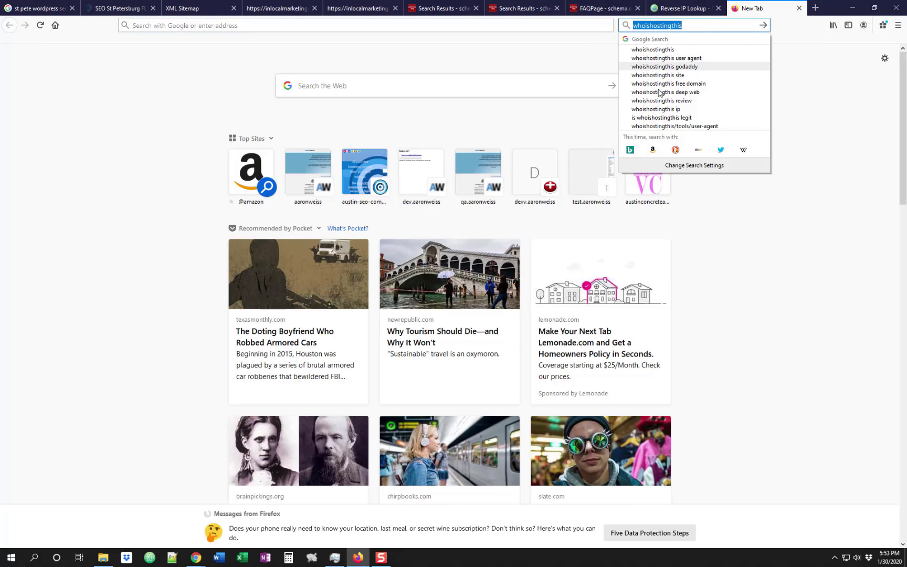
type("whos")
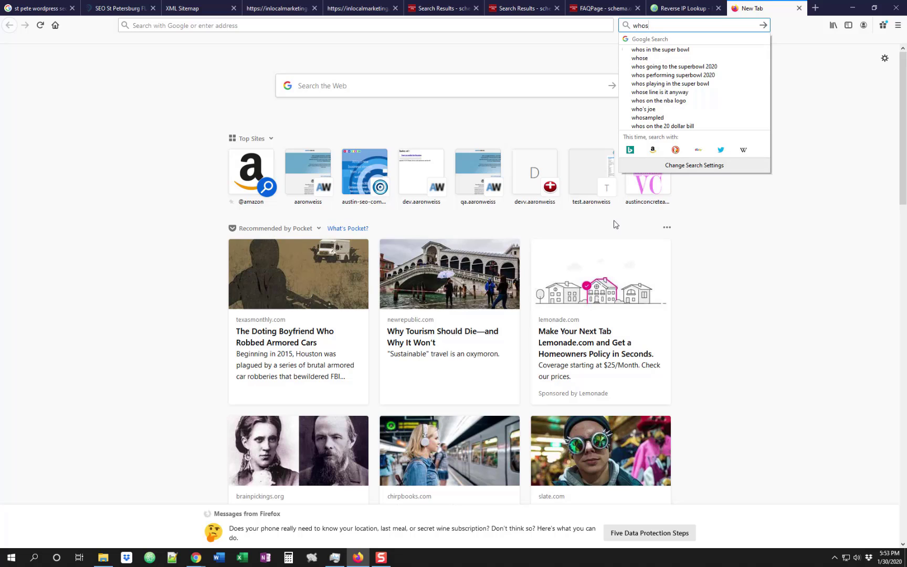
key("BackSpace")
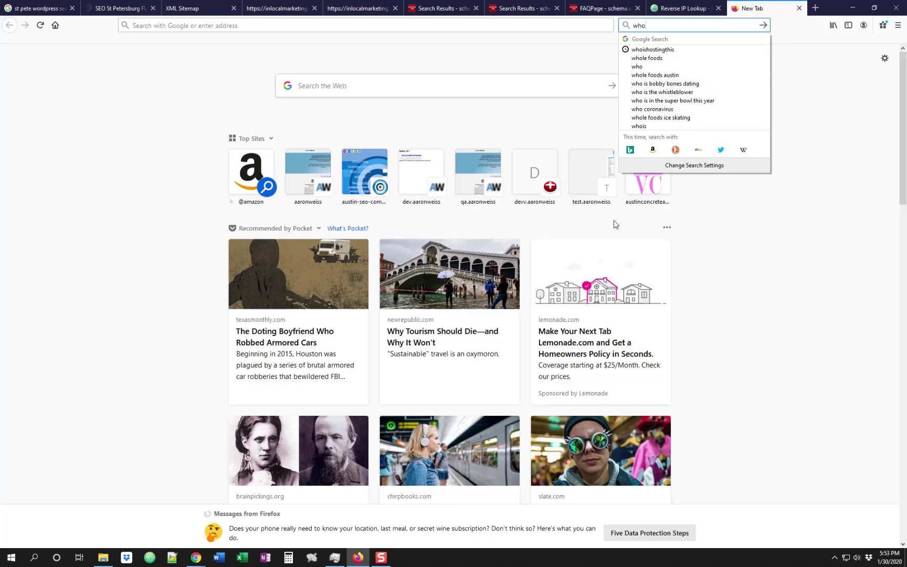
type("is")
key("Down")
key("Return")
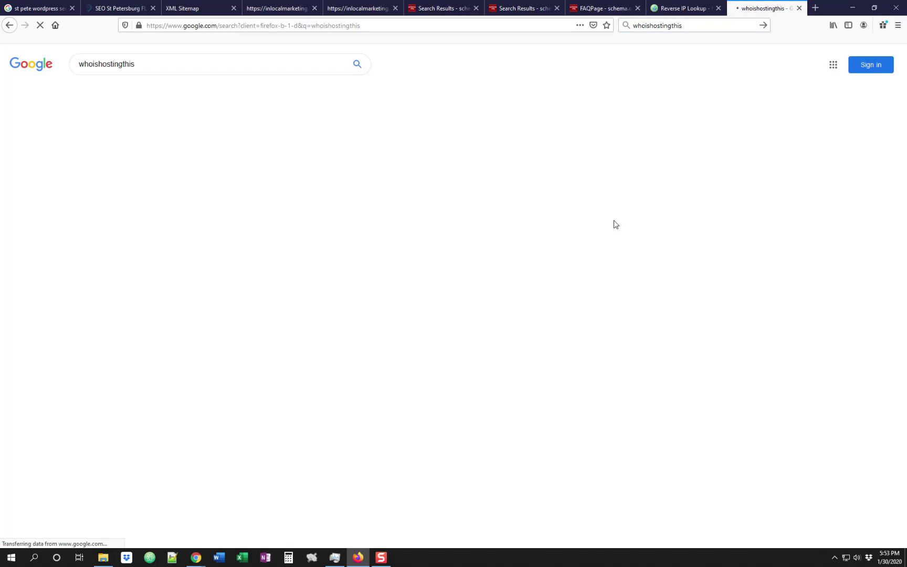
left_click(167, 143)
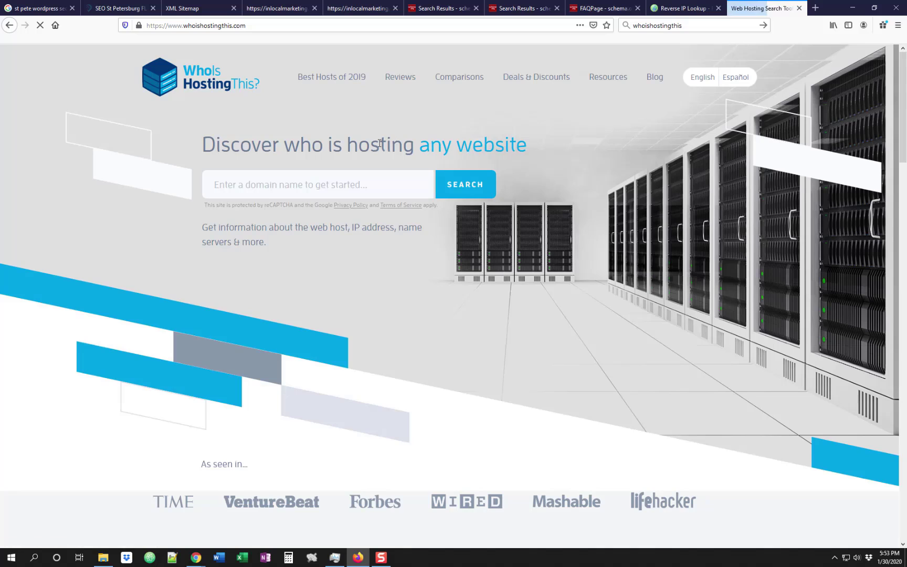
Look up who is hosting inlocalmarketing.com with WhoIsHostingThis and go to the hosting details.
left_click(357, 177)
key("ctrl+v")
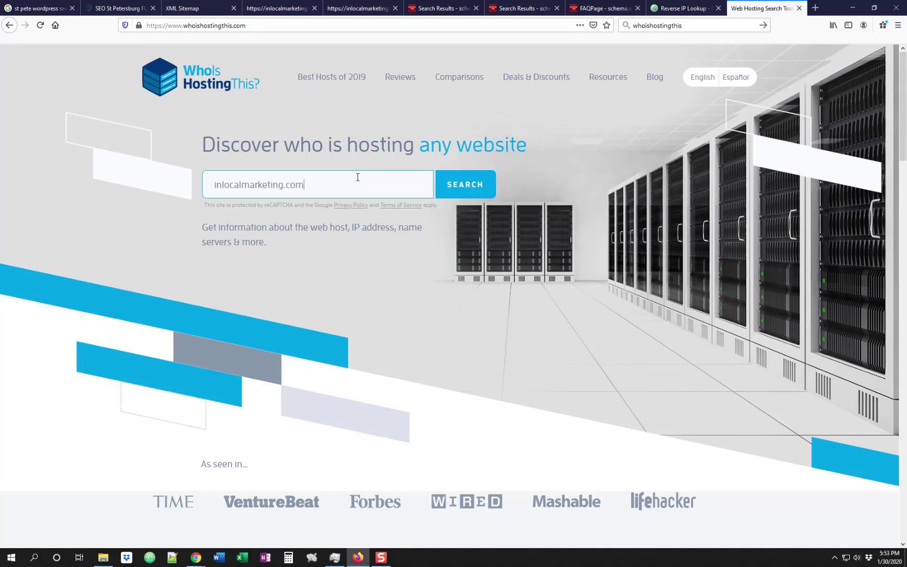
left_click(464, 184)
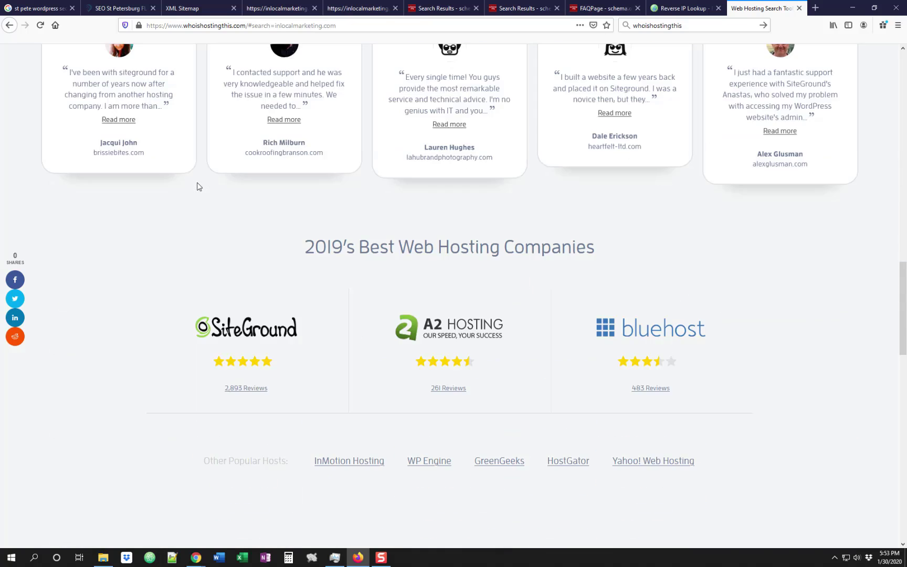
scroll(197, 181, "down", 4)
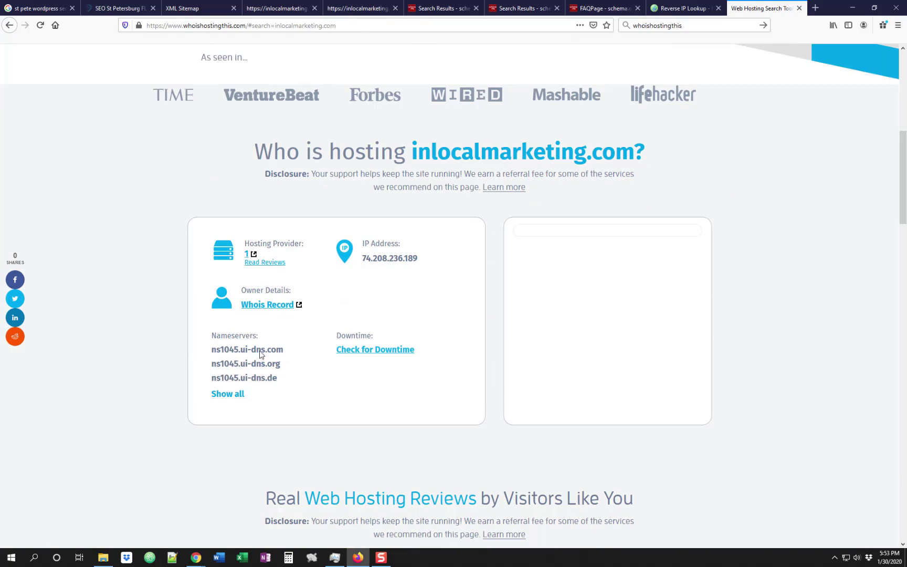
Examine the nameservers listed in the hosting details of inlocalmarketing.com.
left_click_drag(274, 377, 211, 348)
left_click(224, 354)
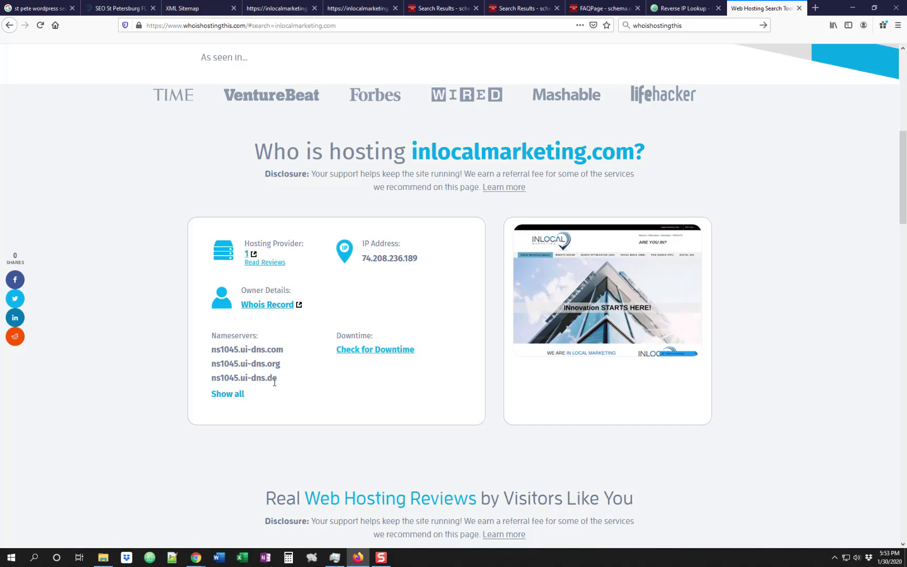
left_click_drag(276, 379, 208, 349)
left_click(209, 349)
scroll(257, 319, "down", 2)
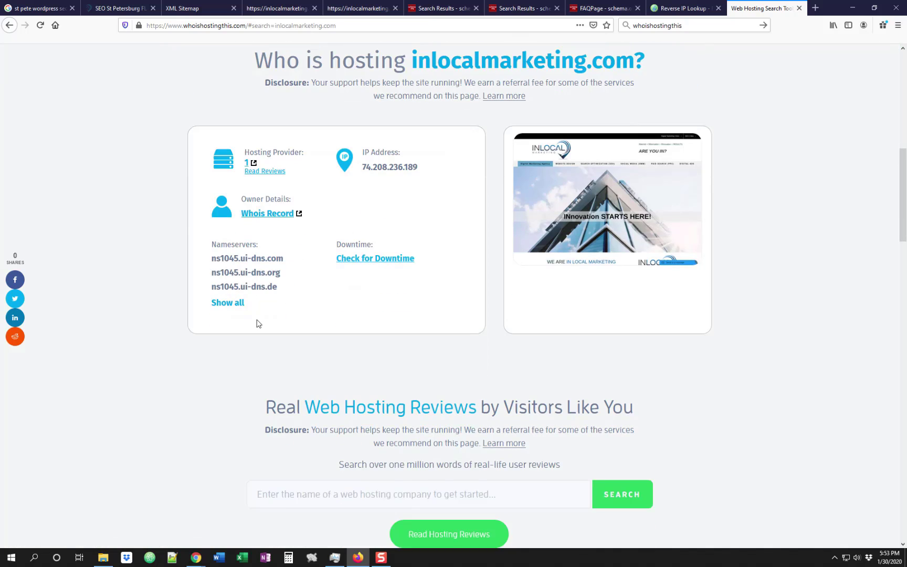
scroll(257, 321, "up", 6)
scroll(258, 317, "up", 3)
scroll(258, 316, "down", 7)
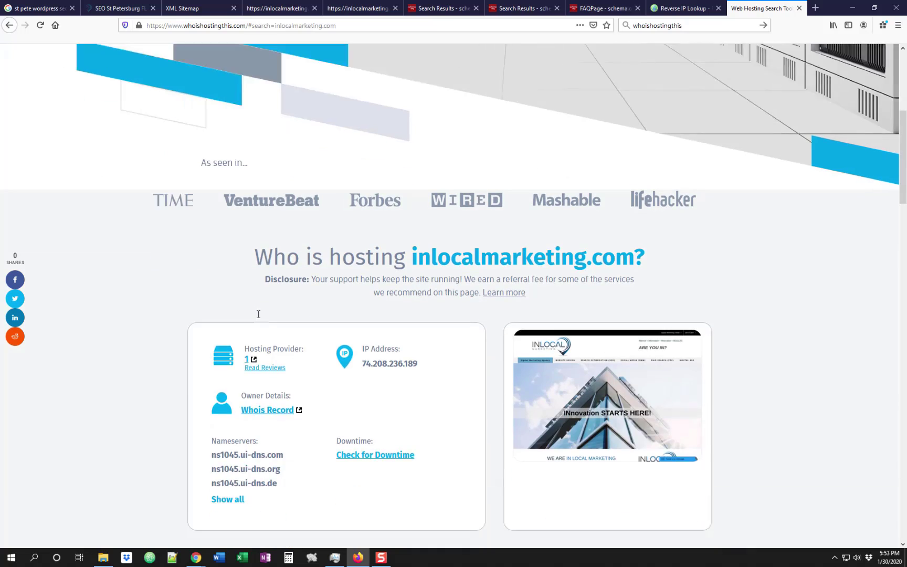
Check the hosting provider details of inlocalmarketing.com and try its Whois record, leaving that record's tab closed.
scroll(258, 314, "down", 2)
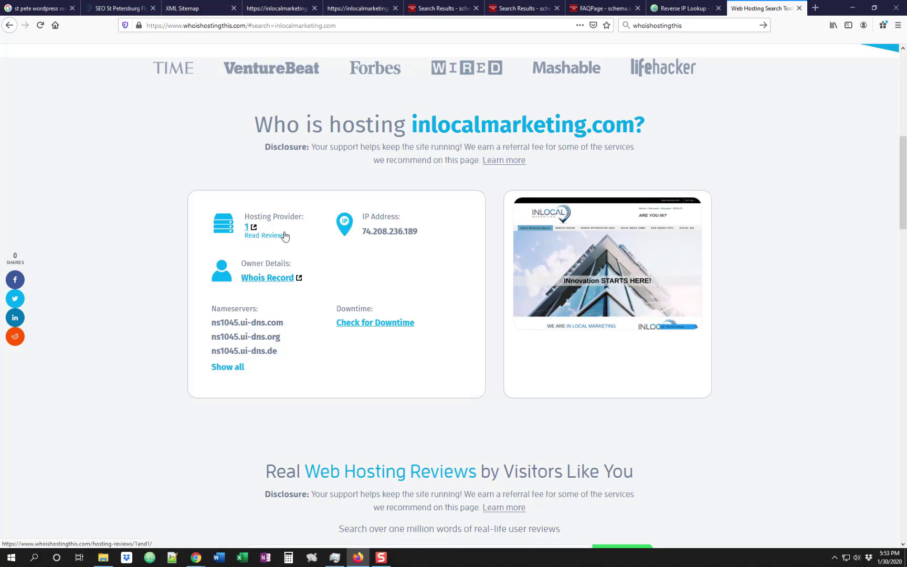
scroll(296, 234, "up", 10)
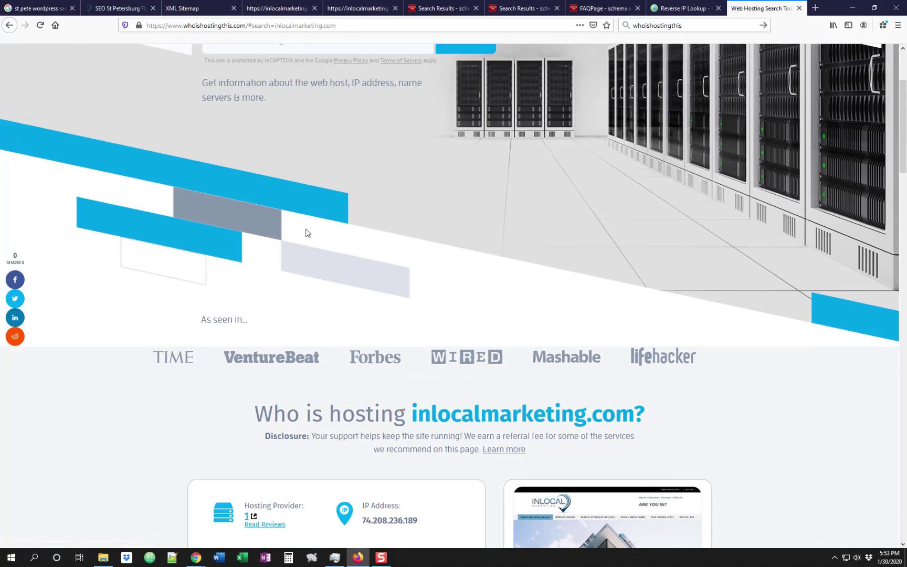
scroll(307, 229, "down", 10)
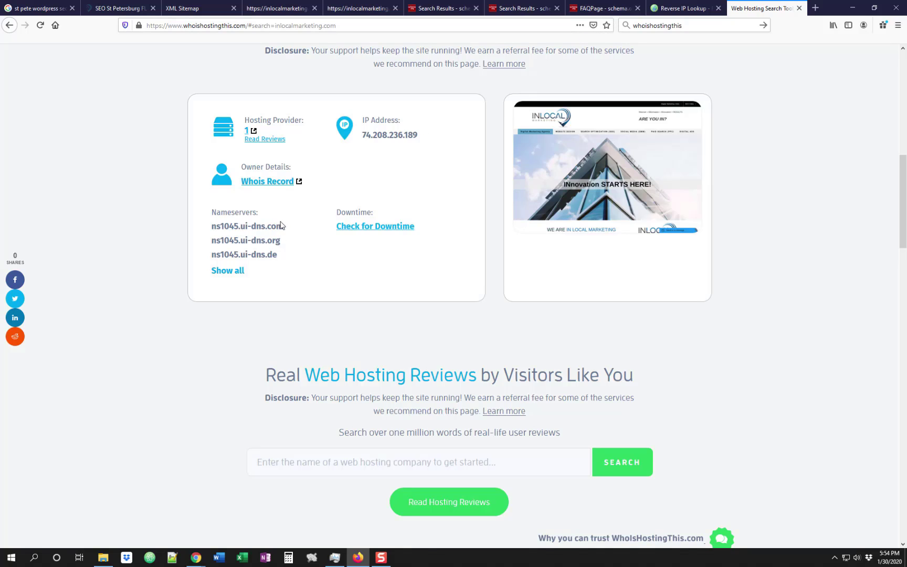
left_click(292, 185)
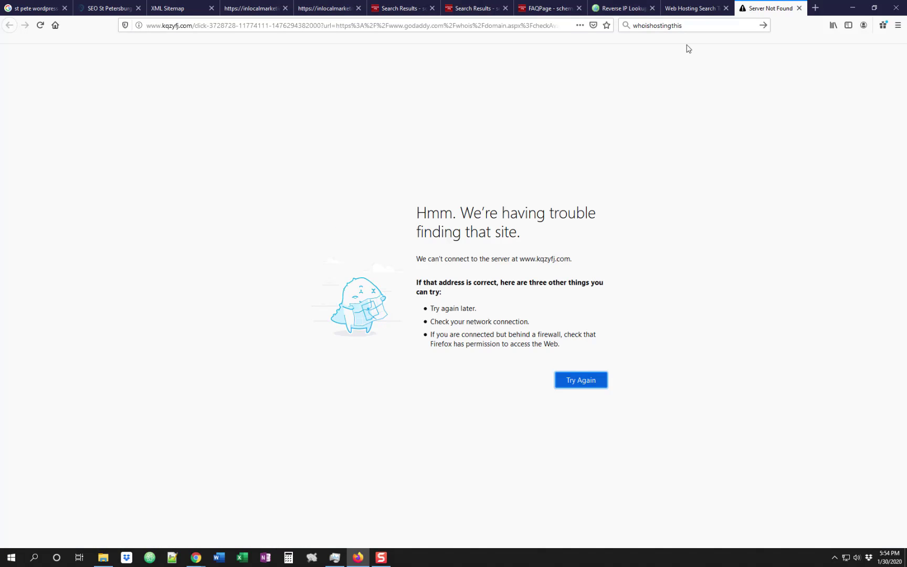
key("ctrl+w")
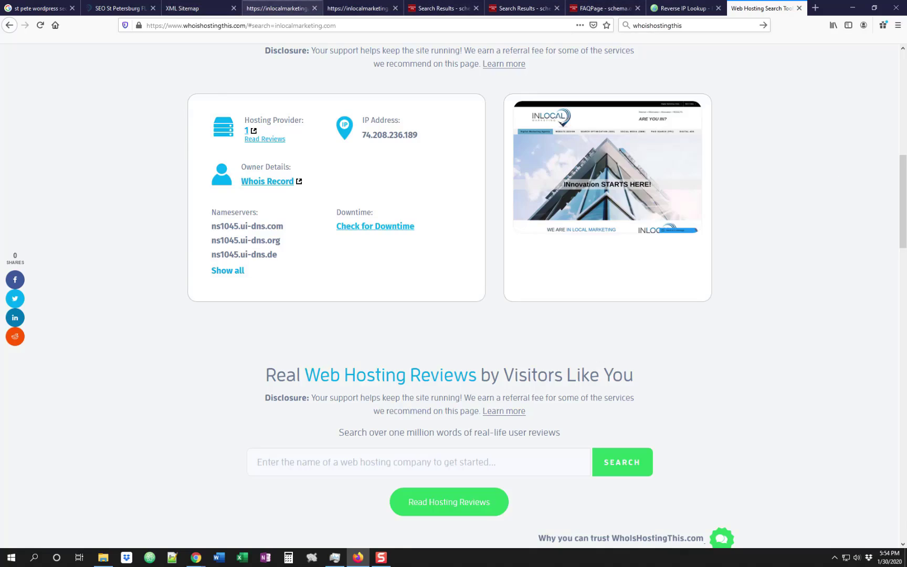
Return to IN Local Marketing's SEO St Petersburg FL page and examine its headings, map, service text and video section.
left_click(277, 8)
left_click(115, 8)
middle_click(93, 268)
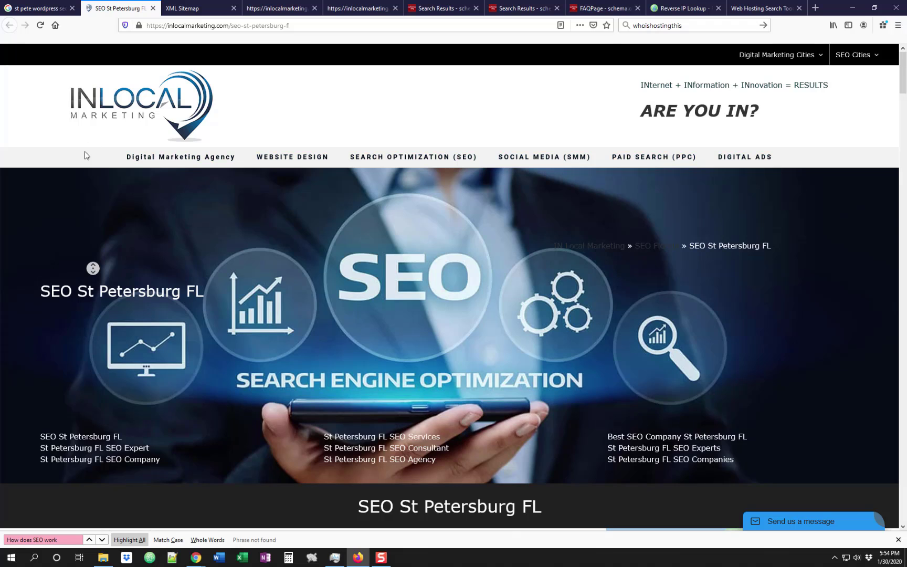
left_click(86, 154)
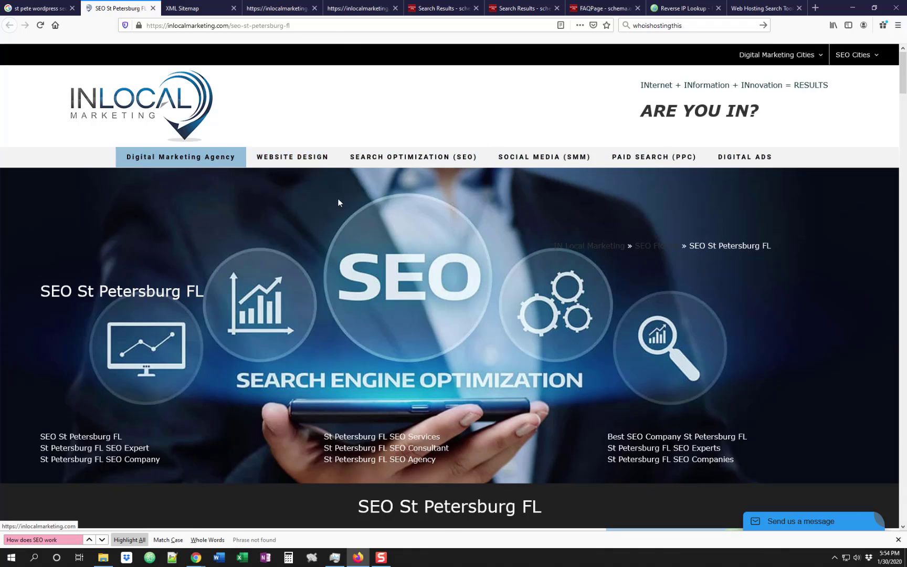
scroll(216, 282, "down", 8)
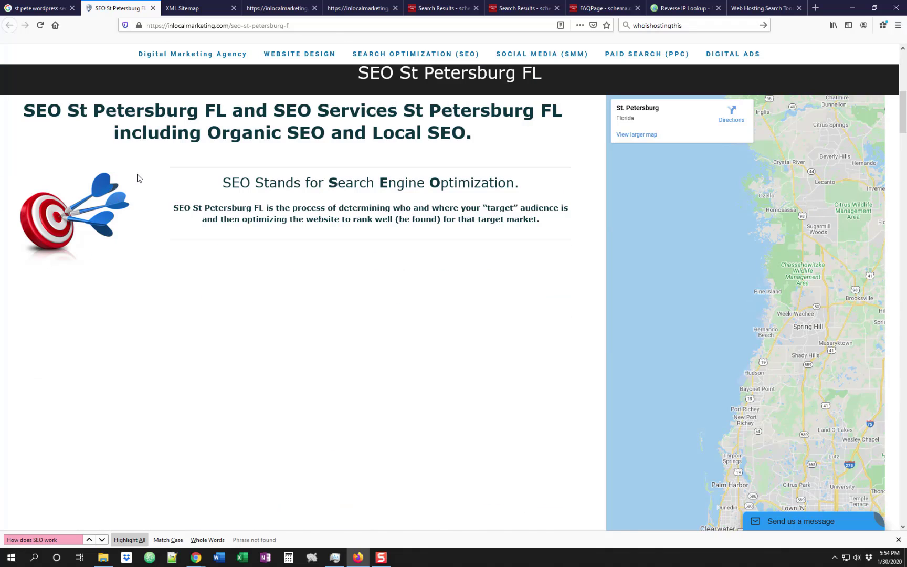
scroll(209, 289, "down", 2)
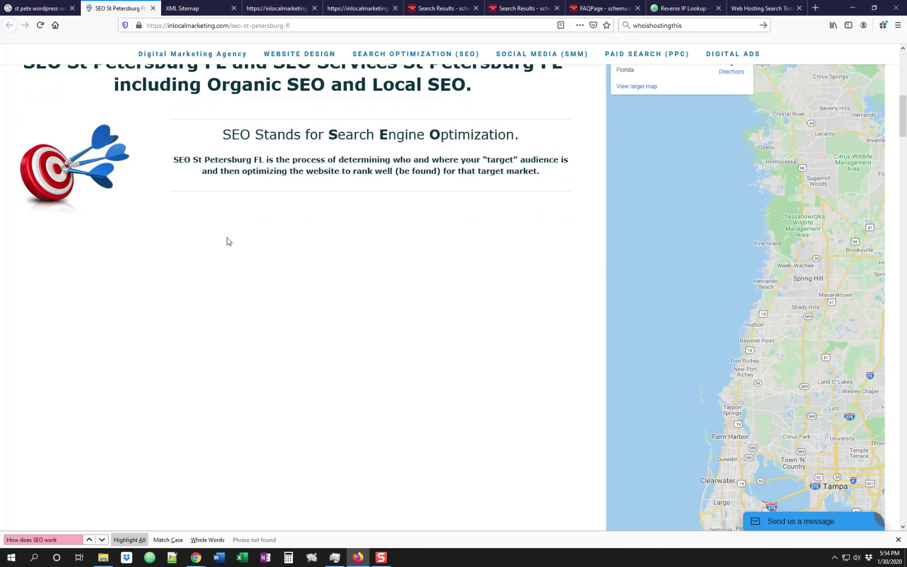
scroll(300, 245, "down", 10)
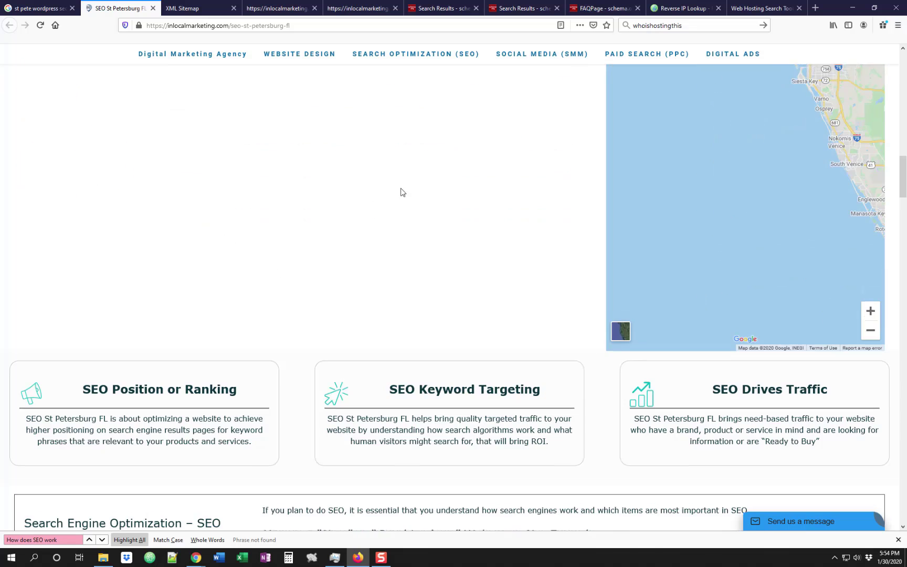
scroll(399, 193, "up", 10)
scroll(508, 258, "up", 3)
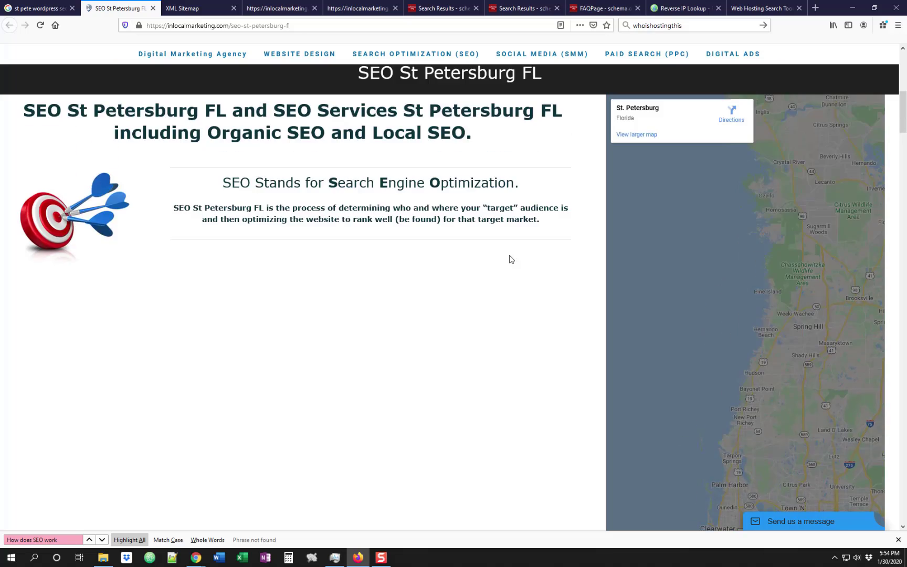
scroll(496, 246, "down", 12)
scroll(314, 232, "down", 4)
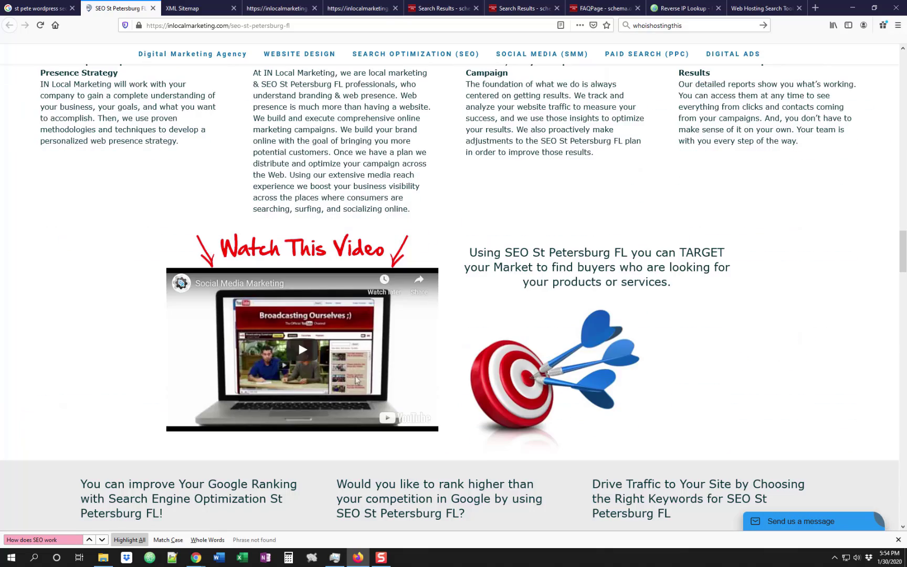
Glance through the "st pete wordpress seo" Google results and review the SEO St Petersburg page's pricing tiers, city links and footer.
key("ctrl+shift+Tab")
scroll(413, 221, "down", 10)
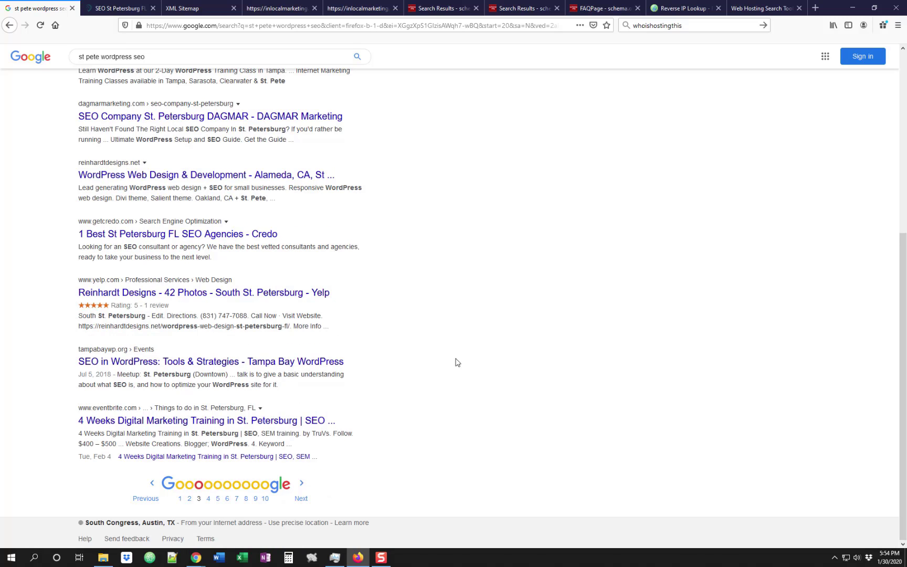
key("ctrl+Tab")
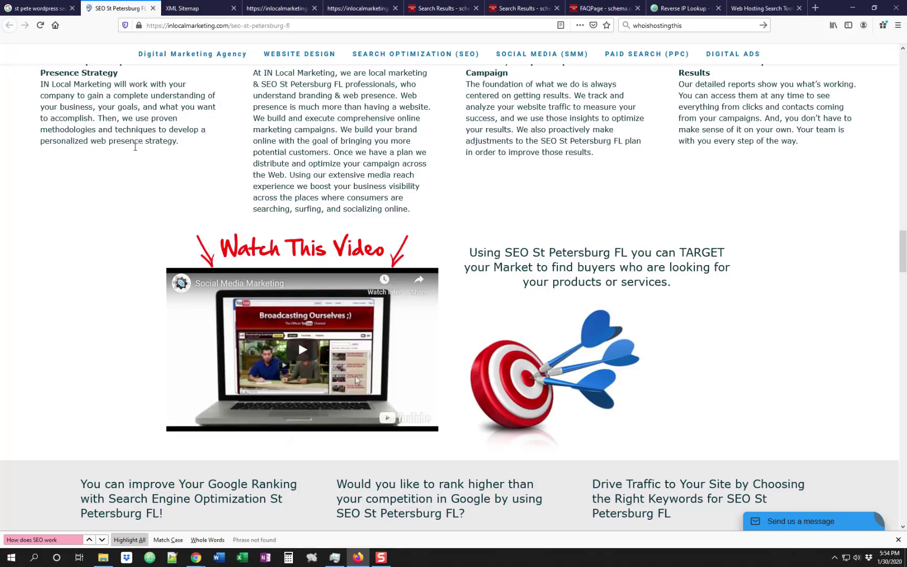
scroll(331, 342, "down", 6)
scroll(332, 342, "down", 15)
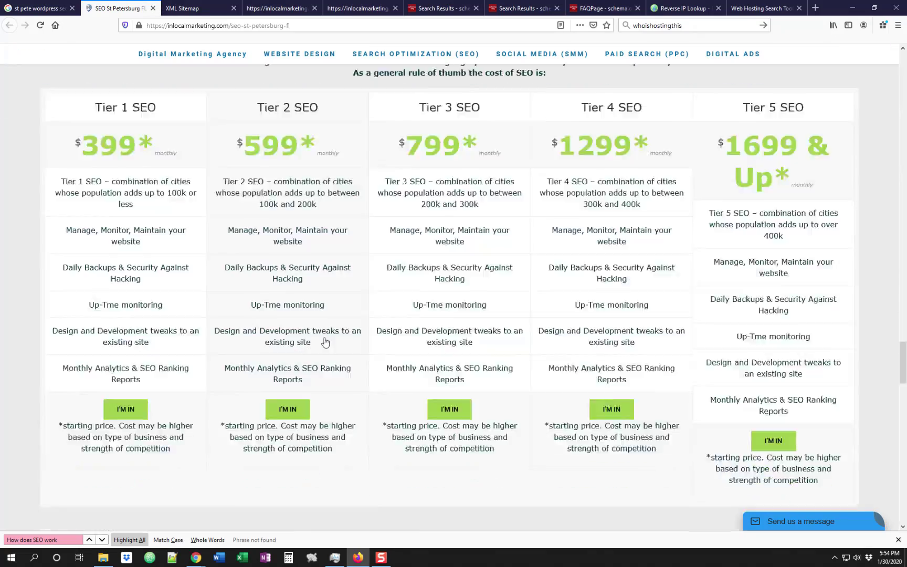
scroll(325, 337, "down", 15)
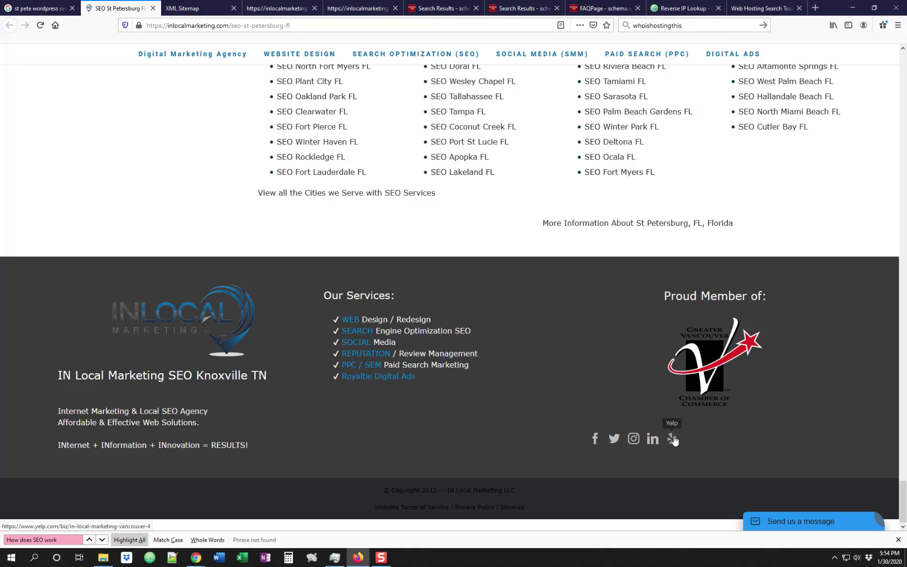
scroll(446, 448, "up", 20)
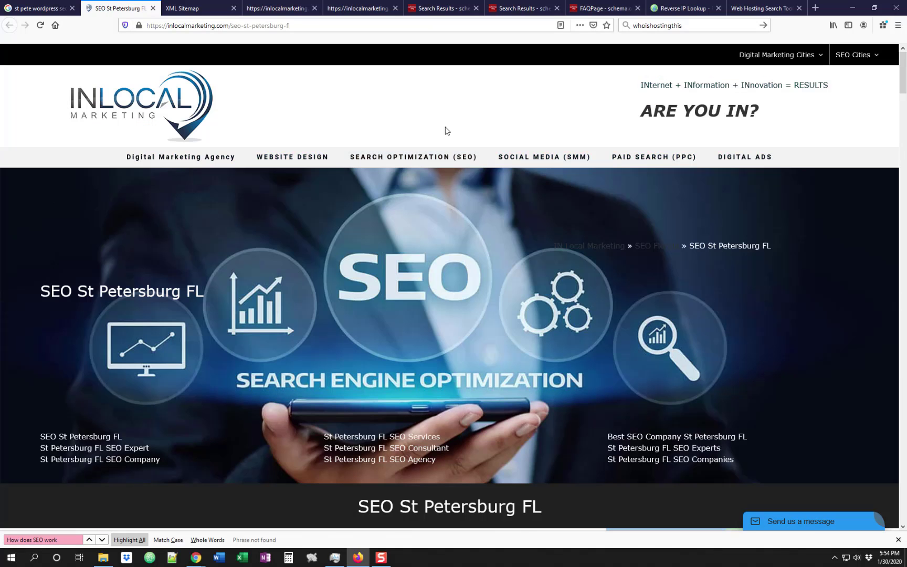
Switch to the Search Console webspam report in Chrome, redo the reCAPTCHA check and try to submit the report.
left_click(852, 7)
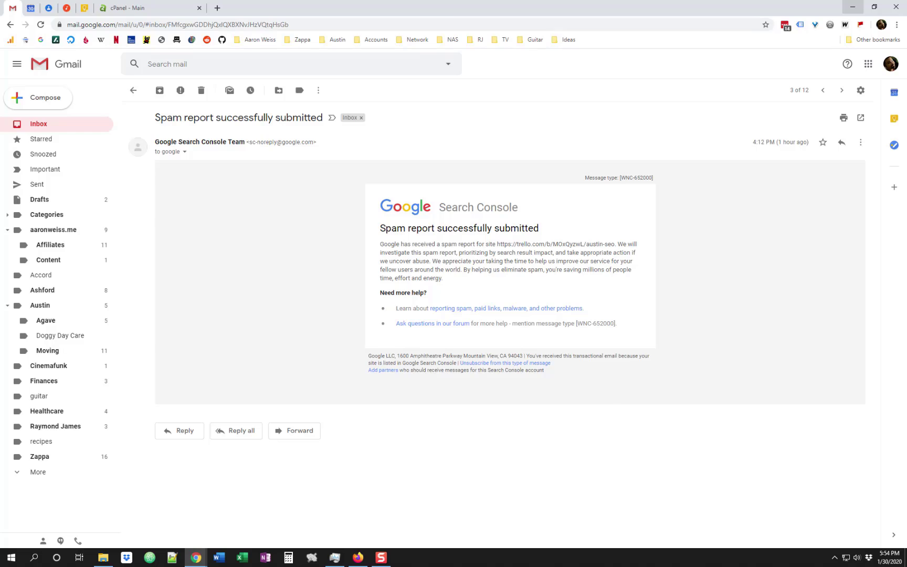
left_click(852, 7)
left_click(196, 557)
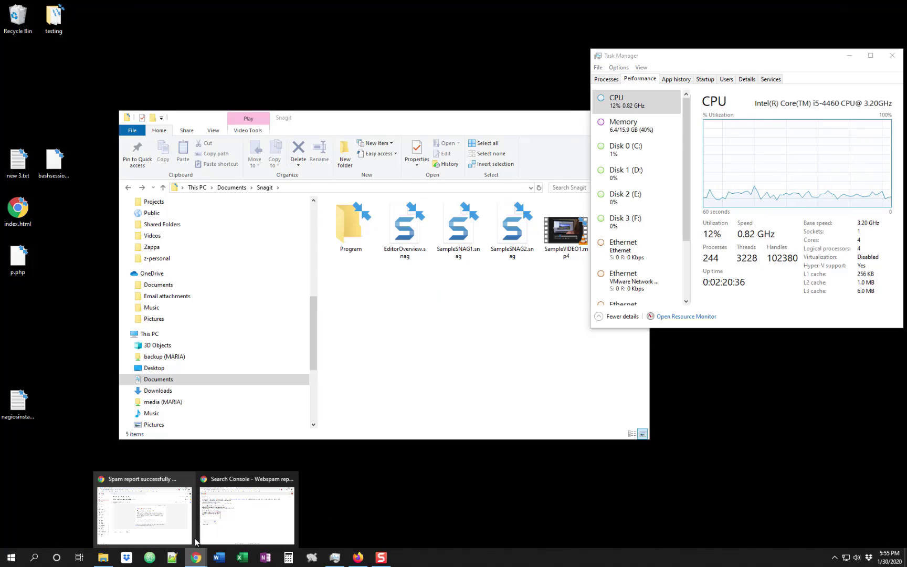
left_click(219, 503)
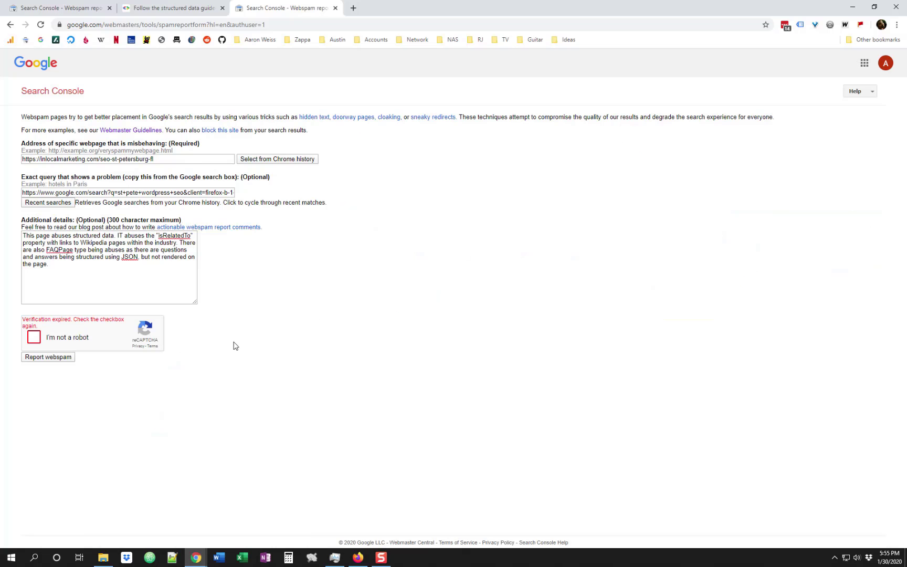
left_click(64, 339)
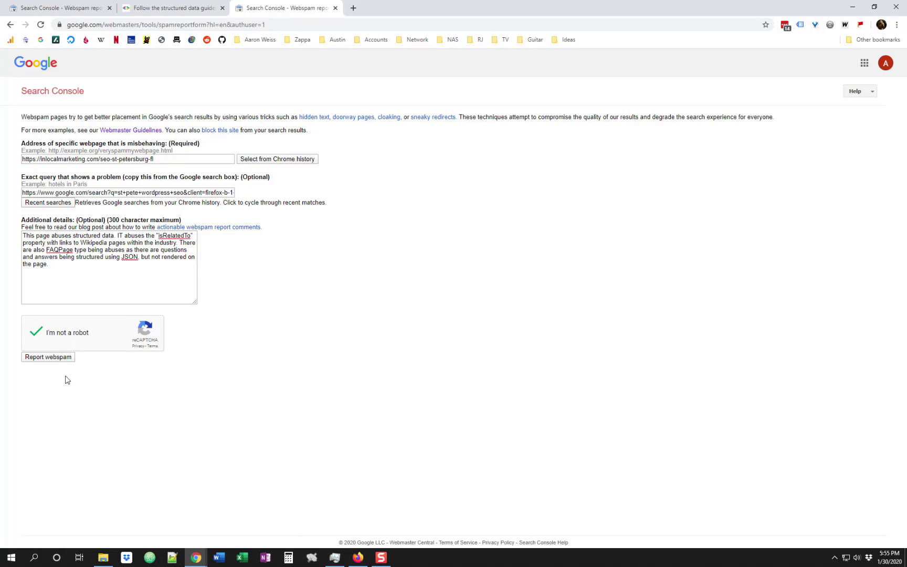
left_click(47, 359)
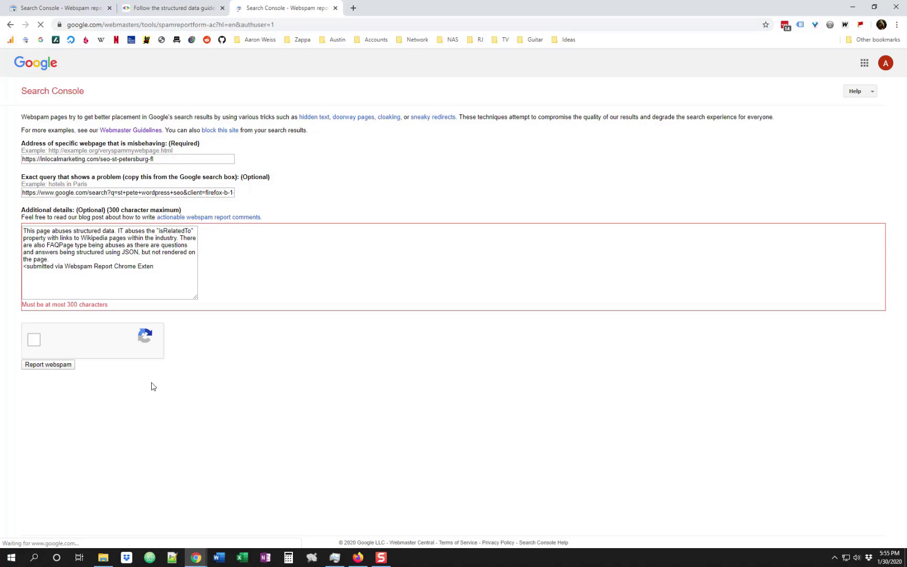
Delete the "<submitted via Webspam Report Chrome Exten" line from the report's additional details.
left_click(168, 269)
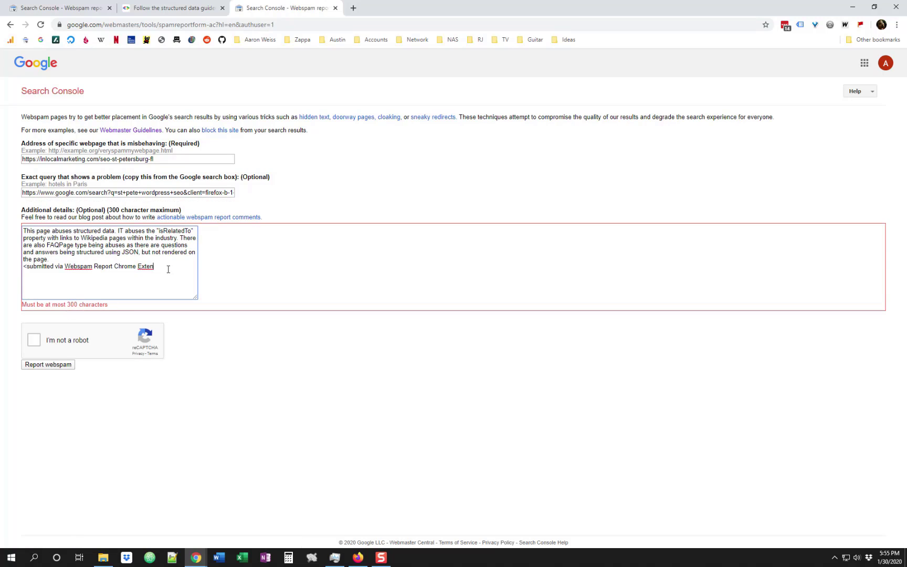
left_click_drag(168, 269, 6, 265)
key("BackSpace")
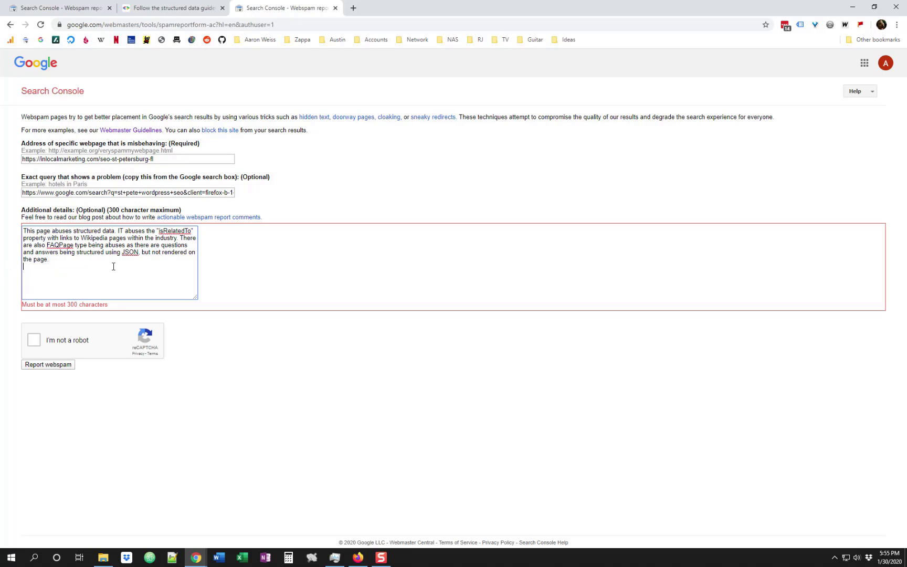
Copy the whole additional-details text of the webspam report into a blank Notepad++ document as a backup, and return to Chrome.
key("shift+Up")
key("shift+Up")
key("shift+Up")
key("shift+Up")
key("shift+Up")
key("ctrl+c")
left_click(172, 556)
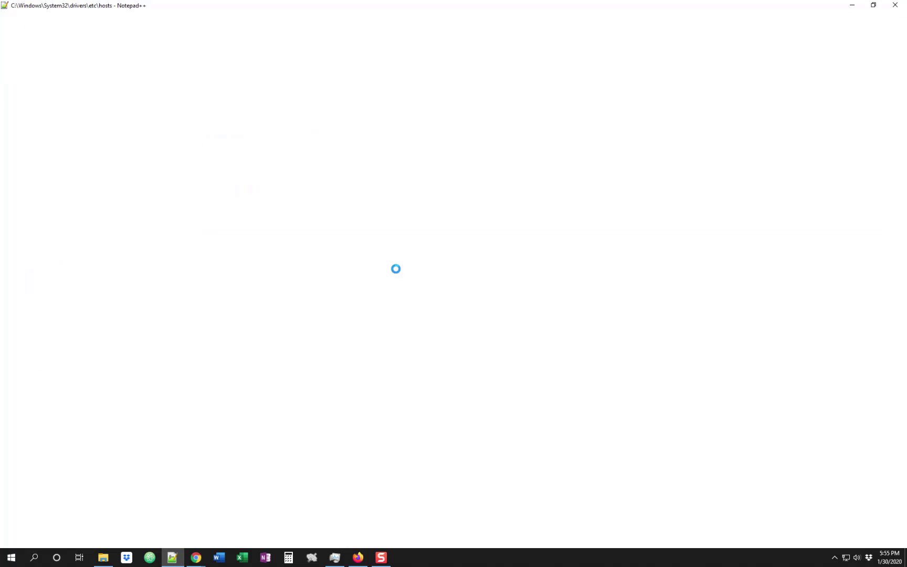
key("ctrl+v")
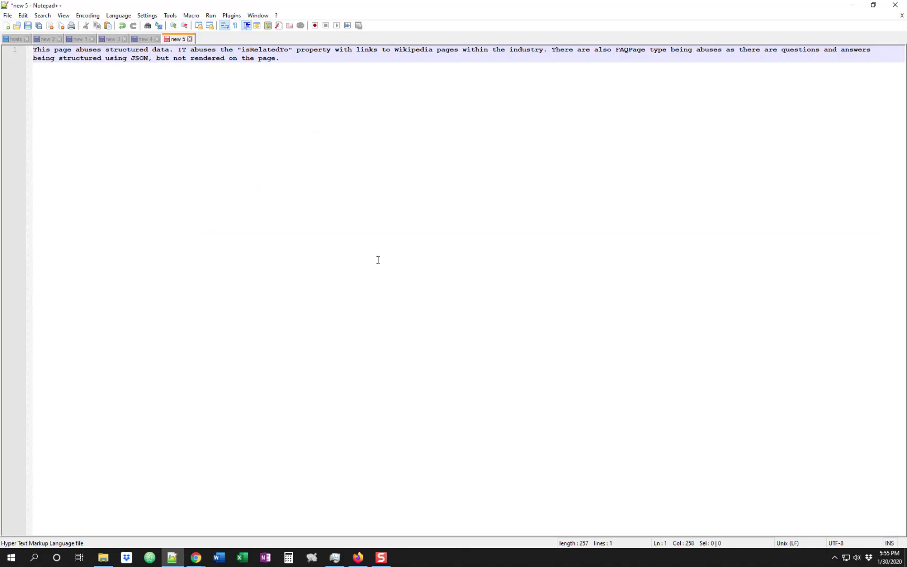
left_click(852, 5)
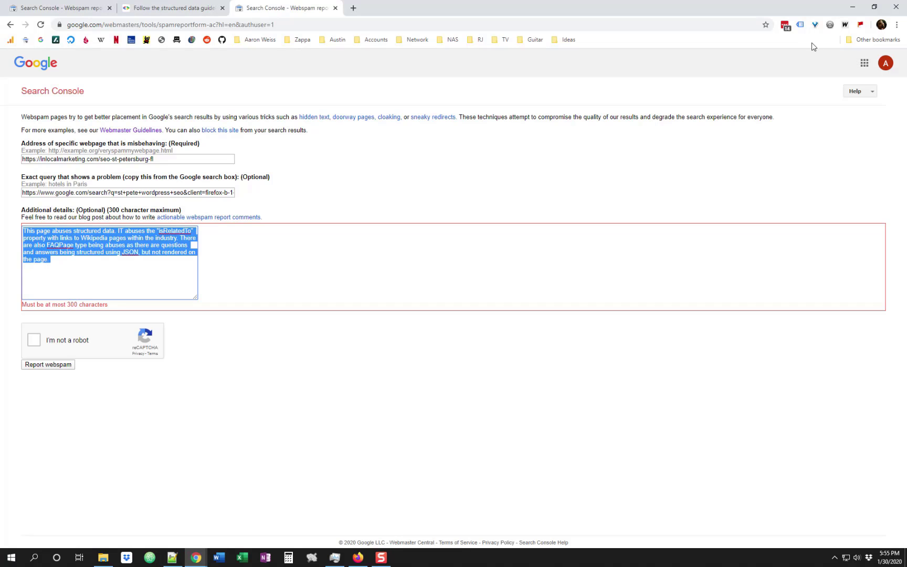
Remove the Google Webspam Report extension from Chrome.
right_click(859, 28)
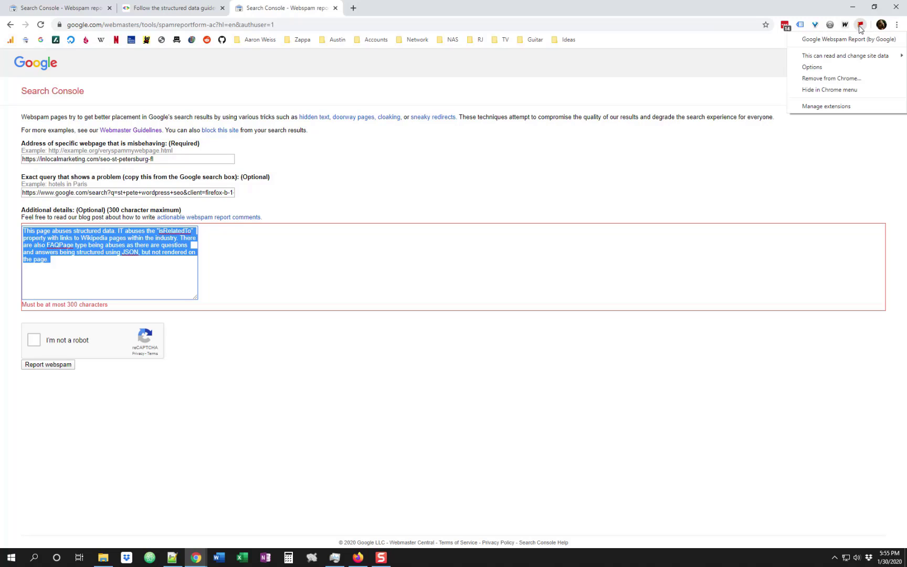
left_click(831, 79)
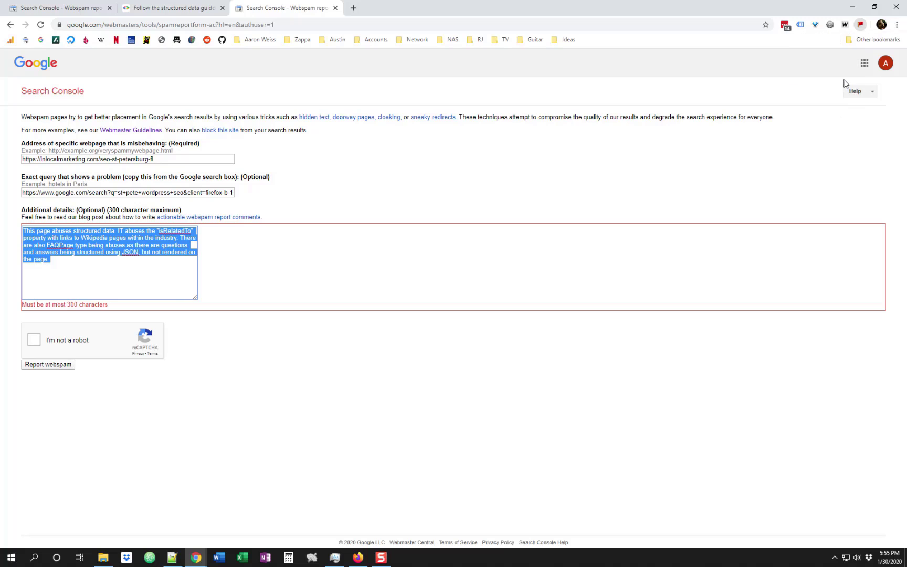
left_click(801, 92)
left_click(538, 156)
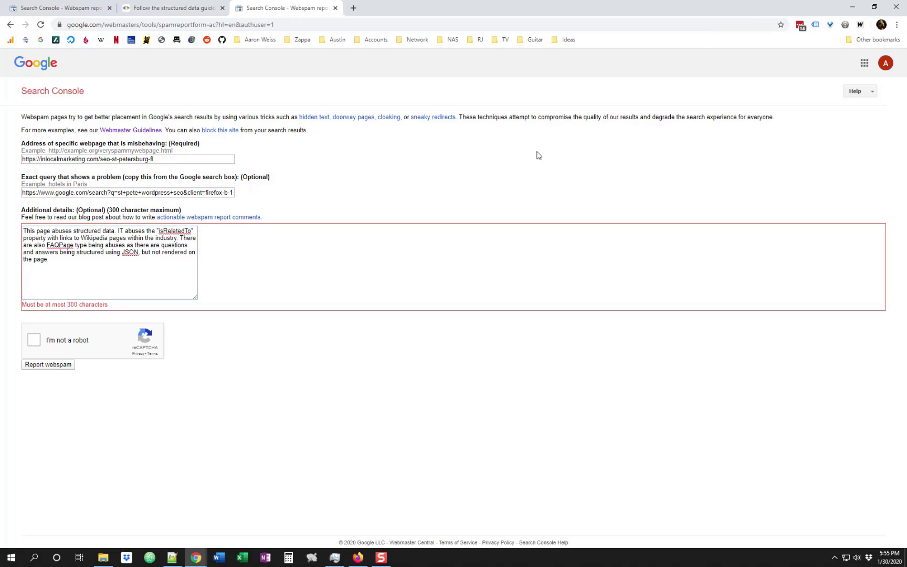
left_click(113, 266)
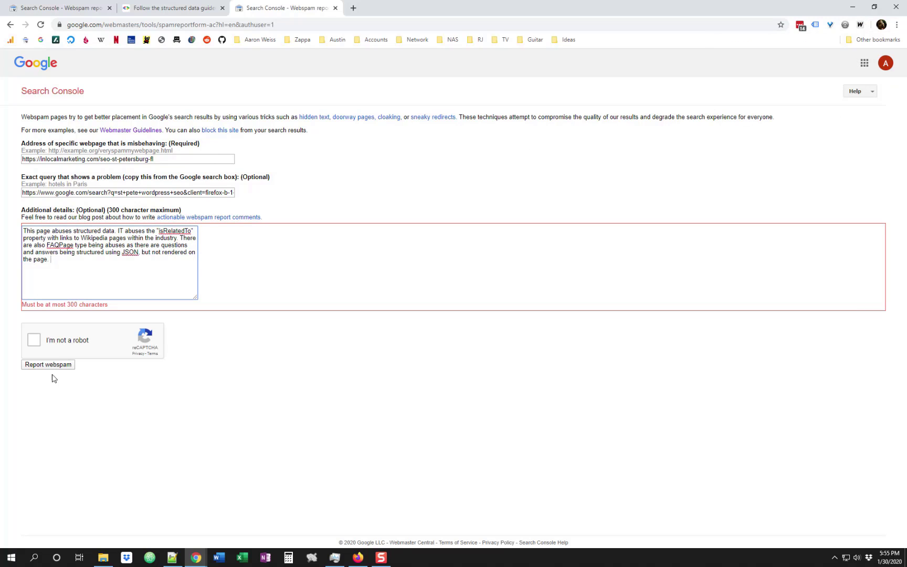
left_click(34, 341)
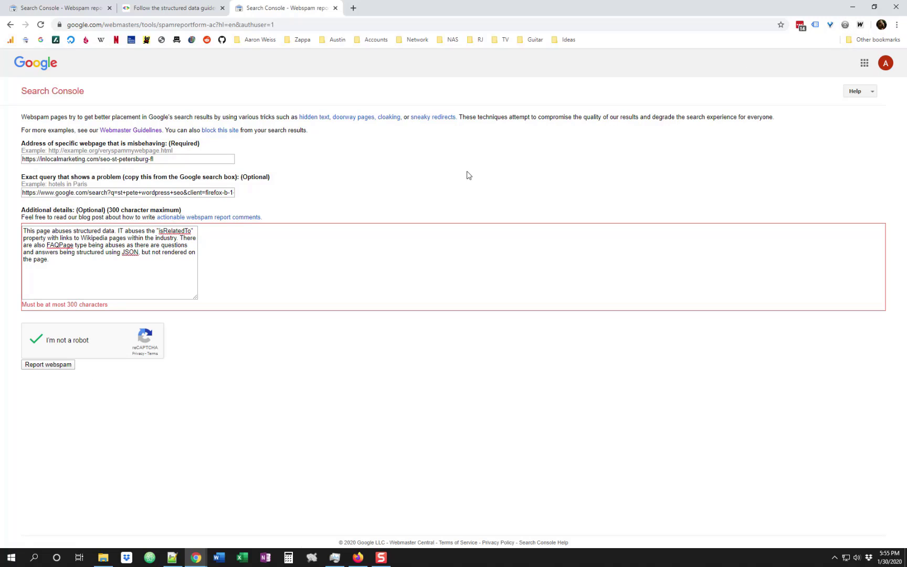
left_click(46, 364)
left_click(351, 302)
left_click_drag(346, 245, 222, 149)
left_click(376, 274)
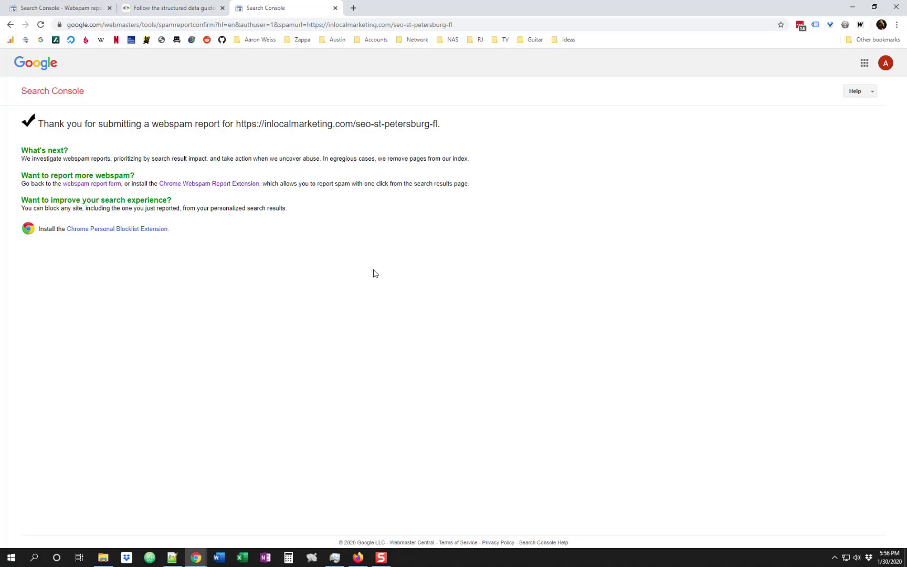